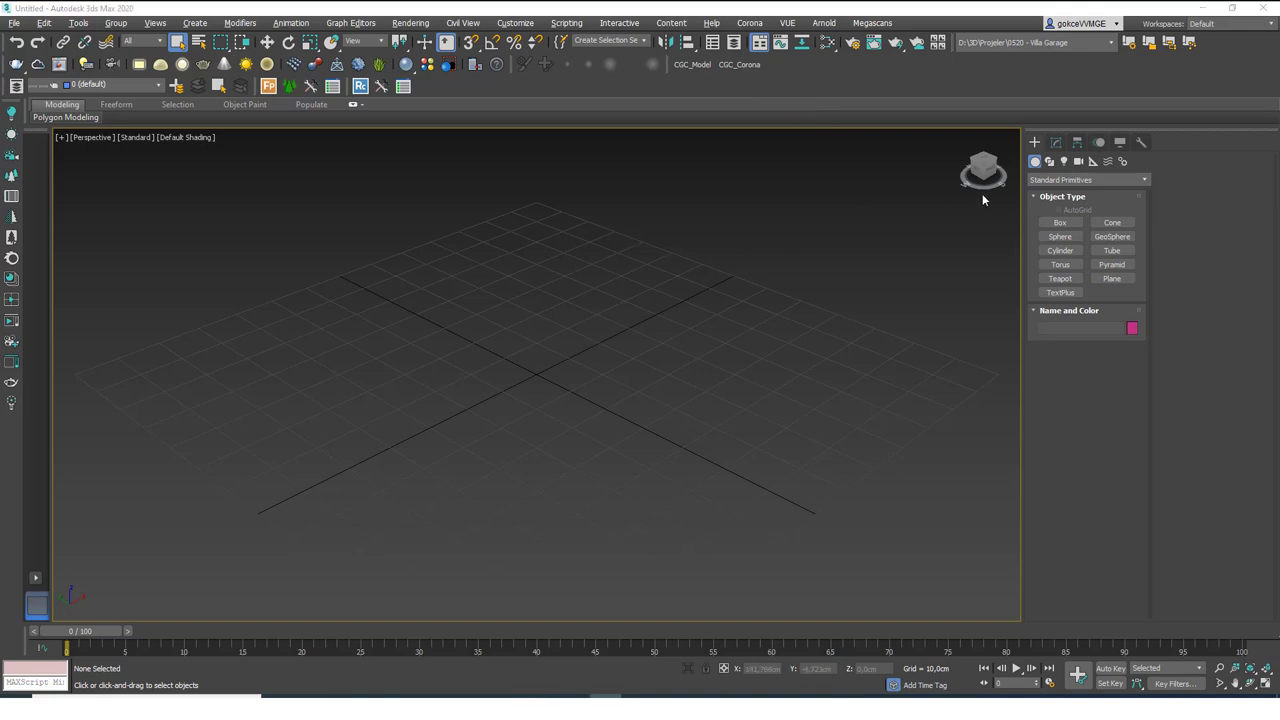
Draw an open seven-vertex line with straight corner segments in the Top view, leaving a small gap between its ends
{"action": "left_click", "coordinate": [1049, 161]}
{"action": "left_click", "coordinate": [1060, 233]}
{"action": "key", "text": "t"}
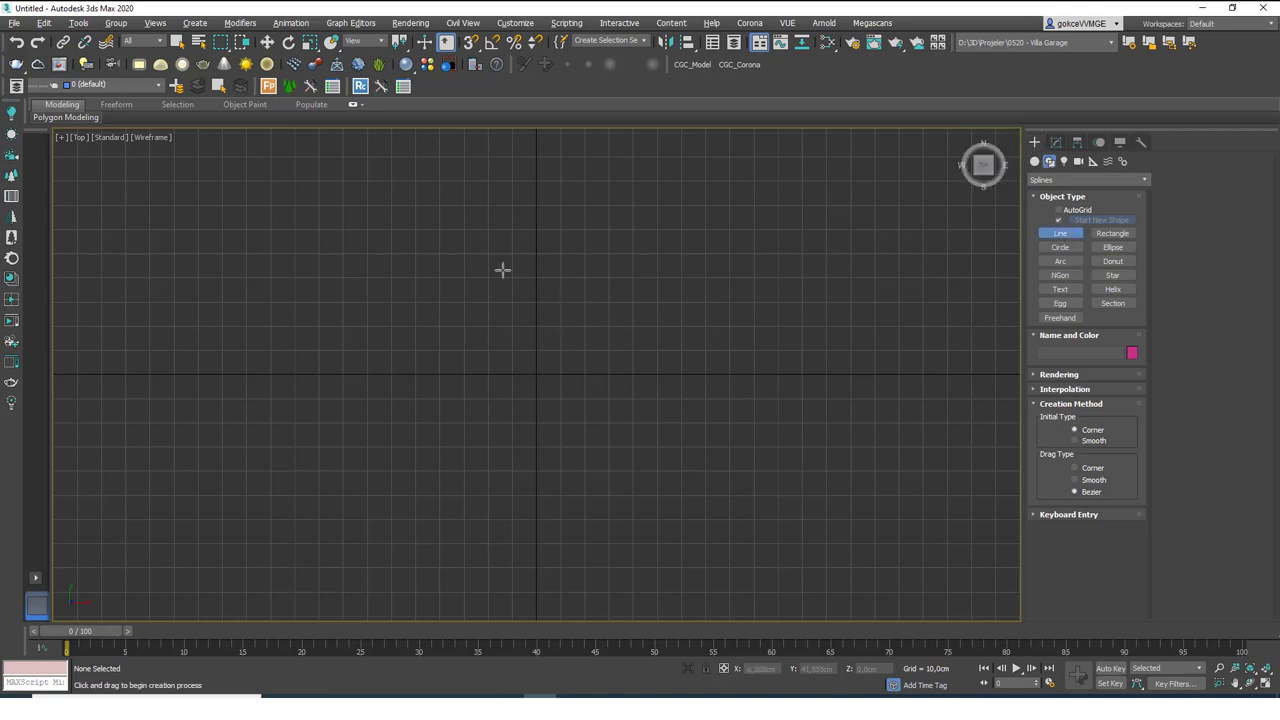
{"action": "left_click", "coordinate": [436, 242]}
{"action": "left_click", "coordinate": [326, 381]}
{"action": "left_click", "coordinate": [487, 531]}
{"action": "left_click", "coordinate": [821, 437]}
{"action": "left_click", "coordinate": [734, 319]}
{"action": "left_click", "coordinate": [580, 358]}
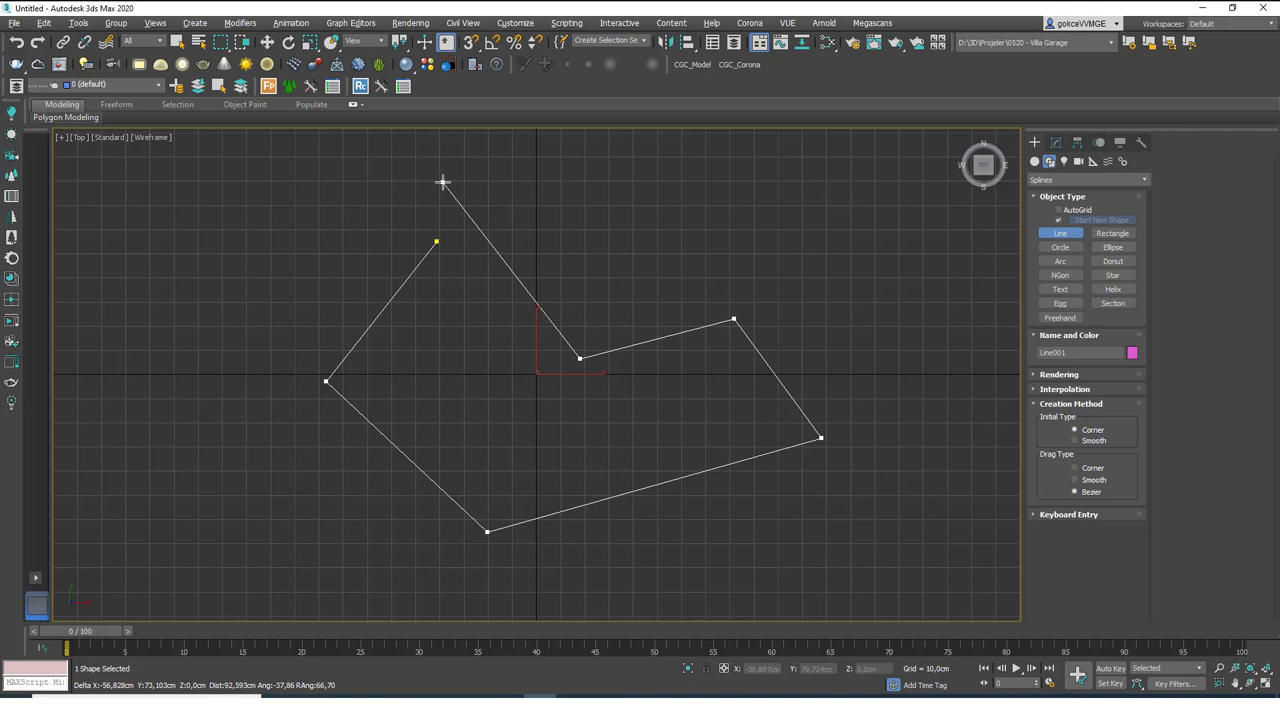
{"action": "left_click", "coordinate": [486, 242]}
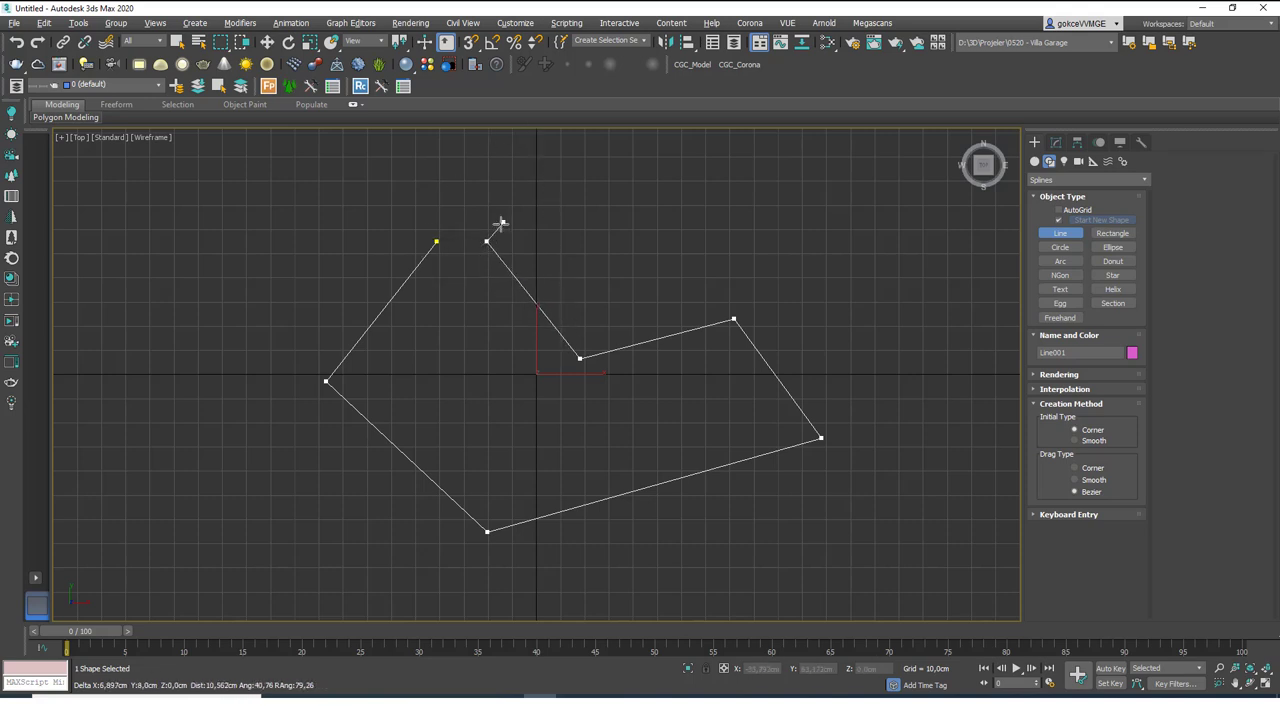
{"action": "right_click", "coordinate": [567, 213]}
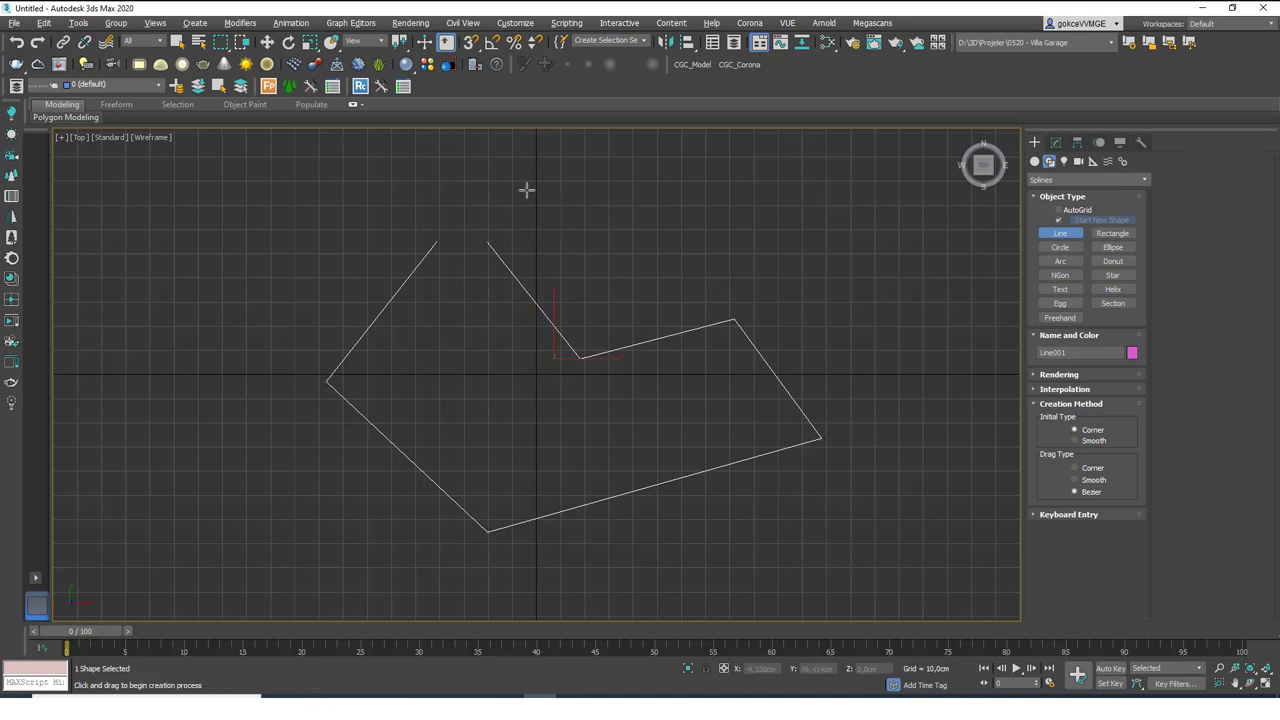
{"action": "right_click", "coordinate": [477, 217]}
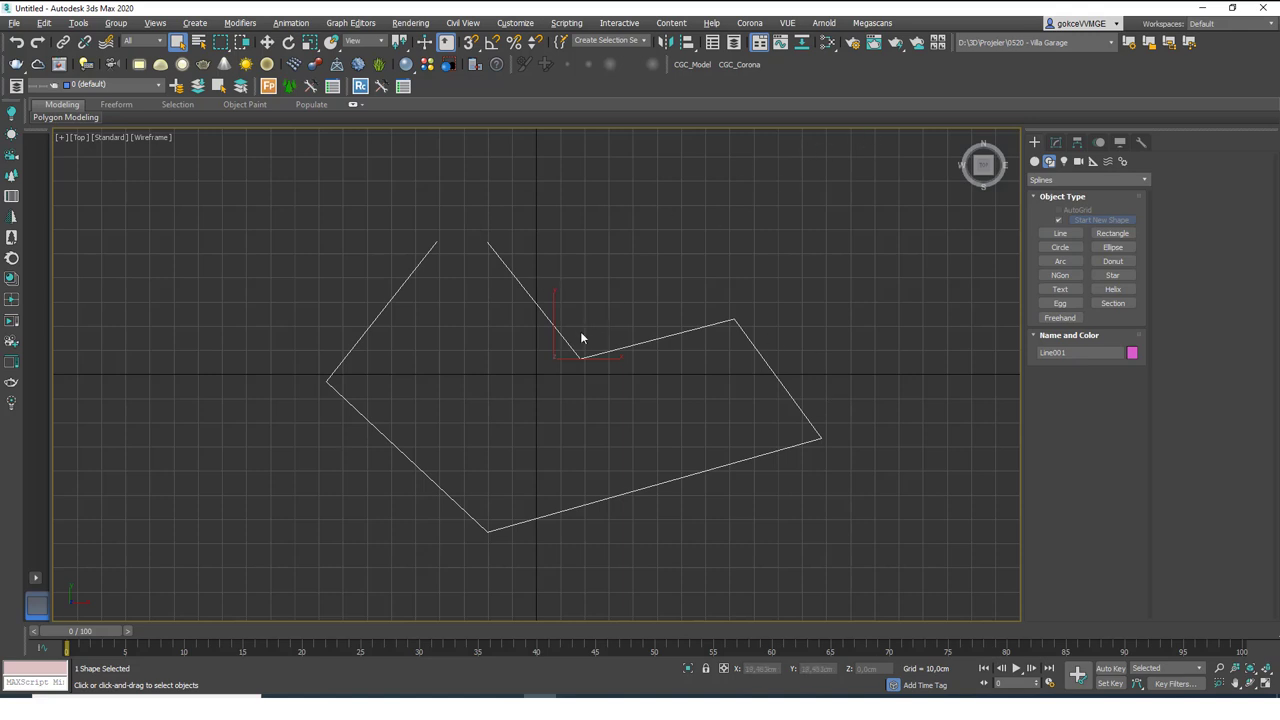
Apply an Extrude modifier to the open line with an amount of about 34.5 cm and inspect it in perspective
{"action": "key", "text": "p"}
{"action": "scroll", "coordinate": [610, 324], "scroll_direction": "up", "scroll_amount": 5}
{"action": "middle_click_drag", "start_coordinate": [746, 326], "coordinate": [665, 318], "text": "alt"}
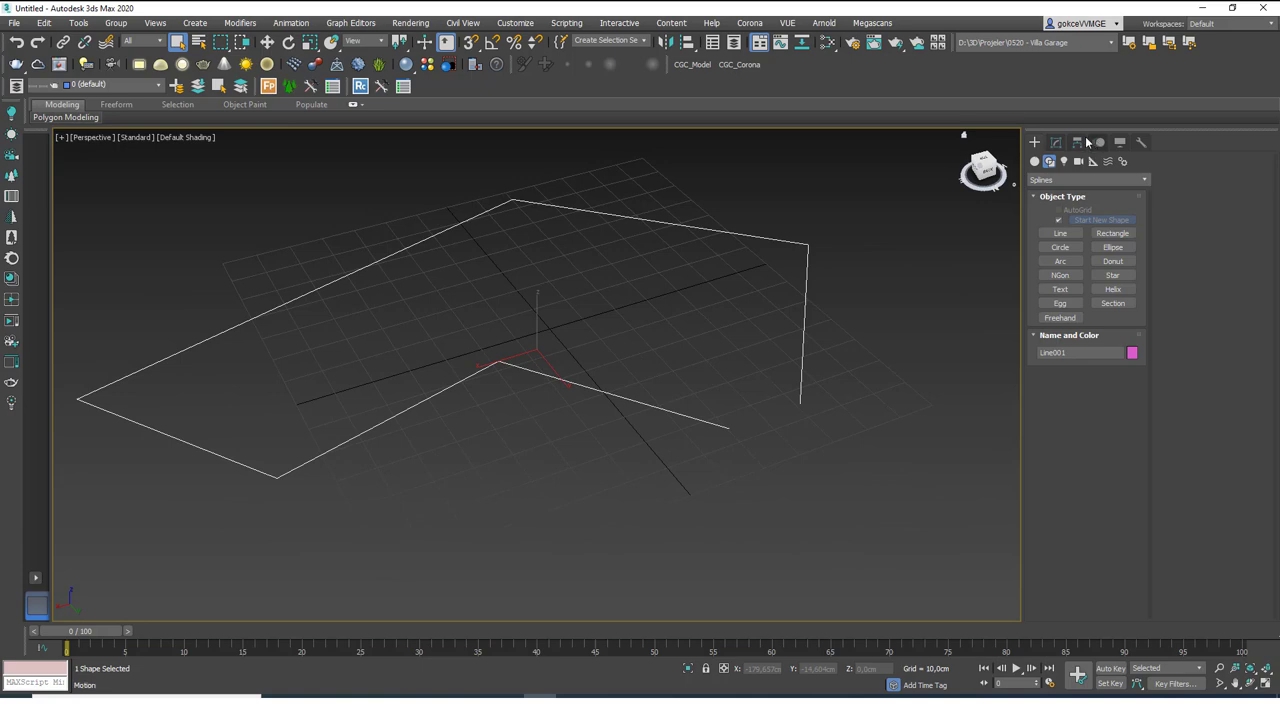
{"action": "left_click", "coordinate": [1056, 142]}
{"action": "left_click", "coordinate": [1085, 182]}
{"action": "type", "text": "ex"}
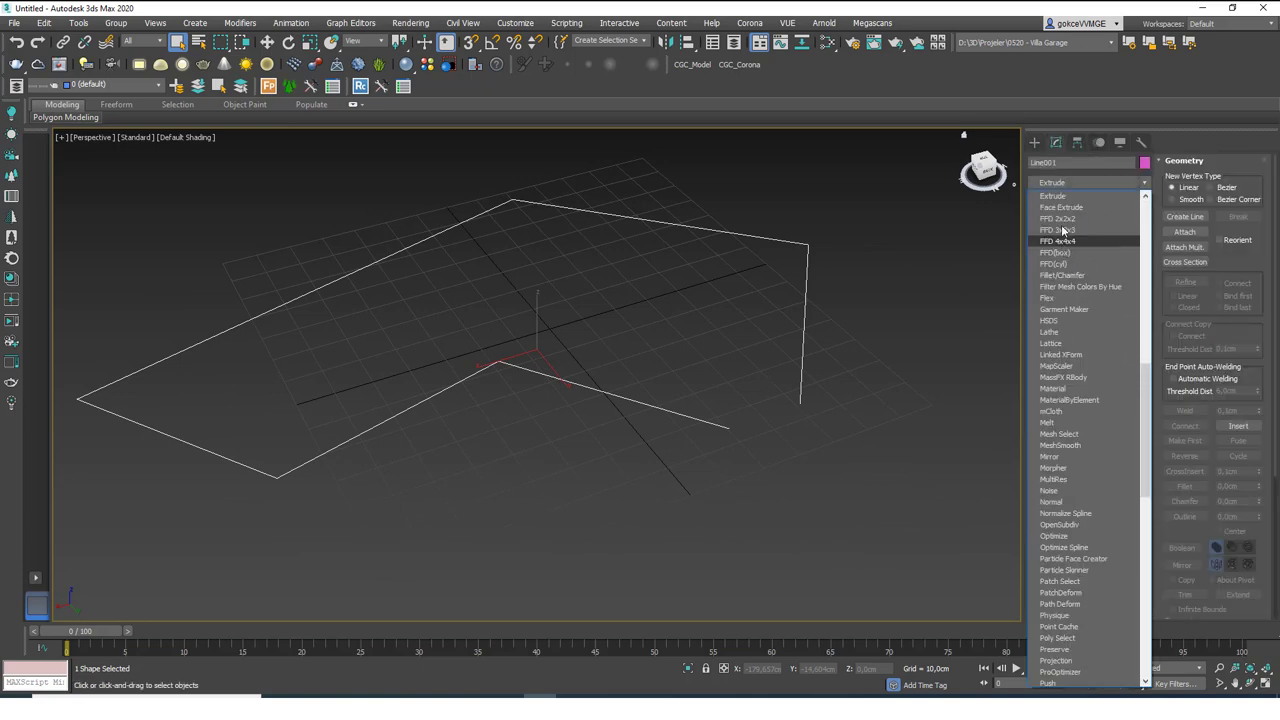
{"action": "left_click", "coordinate": [1066, 198]}
{"action": "left_click_drag", "start_coordinate": [1124, 342], "coordinate": [1087, 337]}
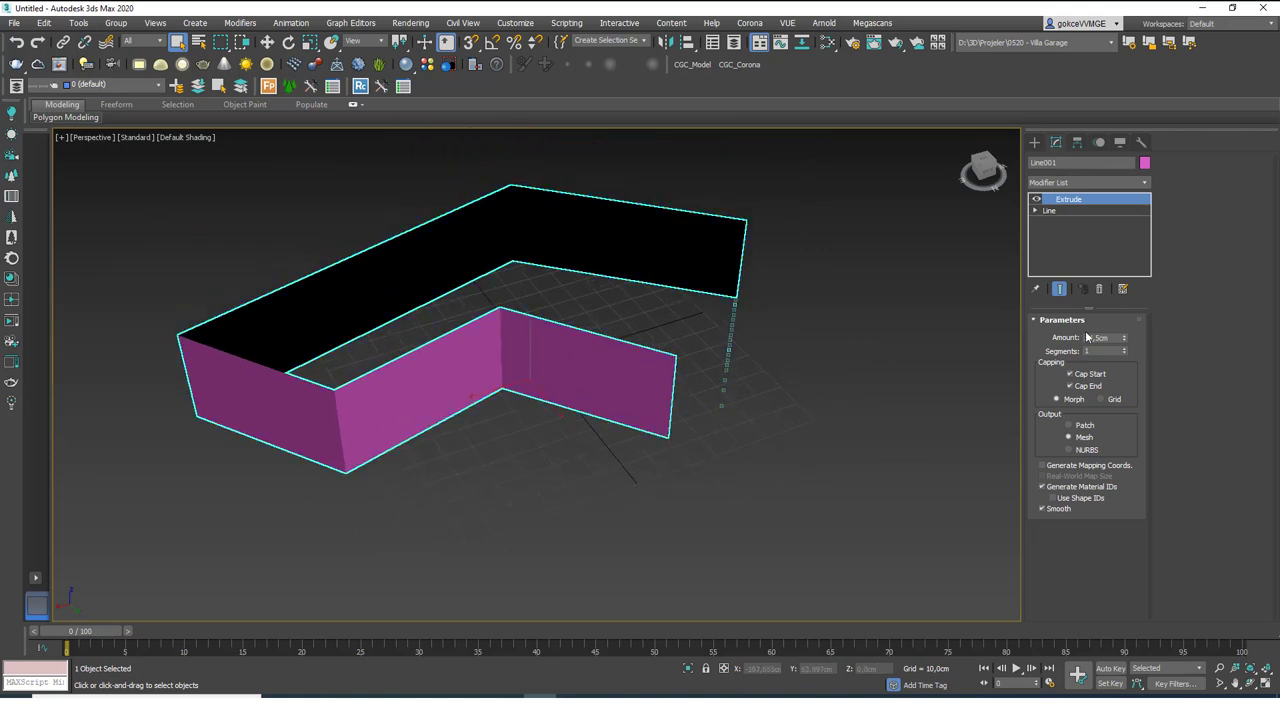
{"action": "middle_click_drag", "start_coordinate": [842, 331], "coordinate": [674, 293], "text": "alt"}
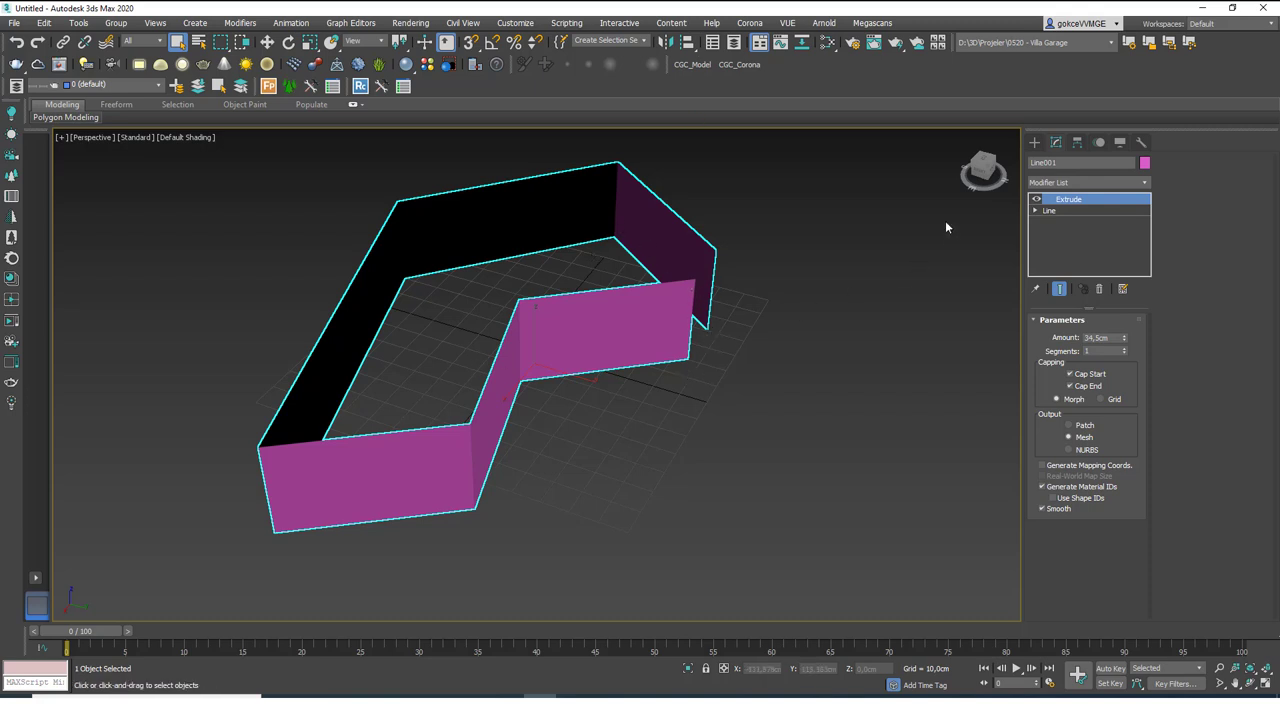
Remove the Extrude modifier and expand the line's sub-object levels to review its geometry options
{"action": "left_click", "coordinate": [1099, 288]}
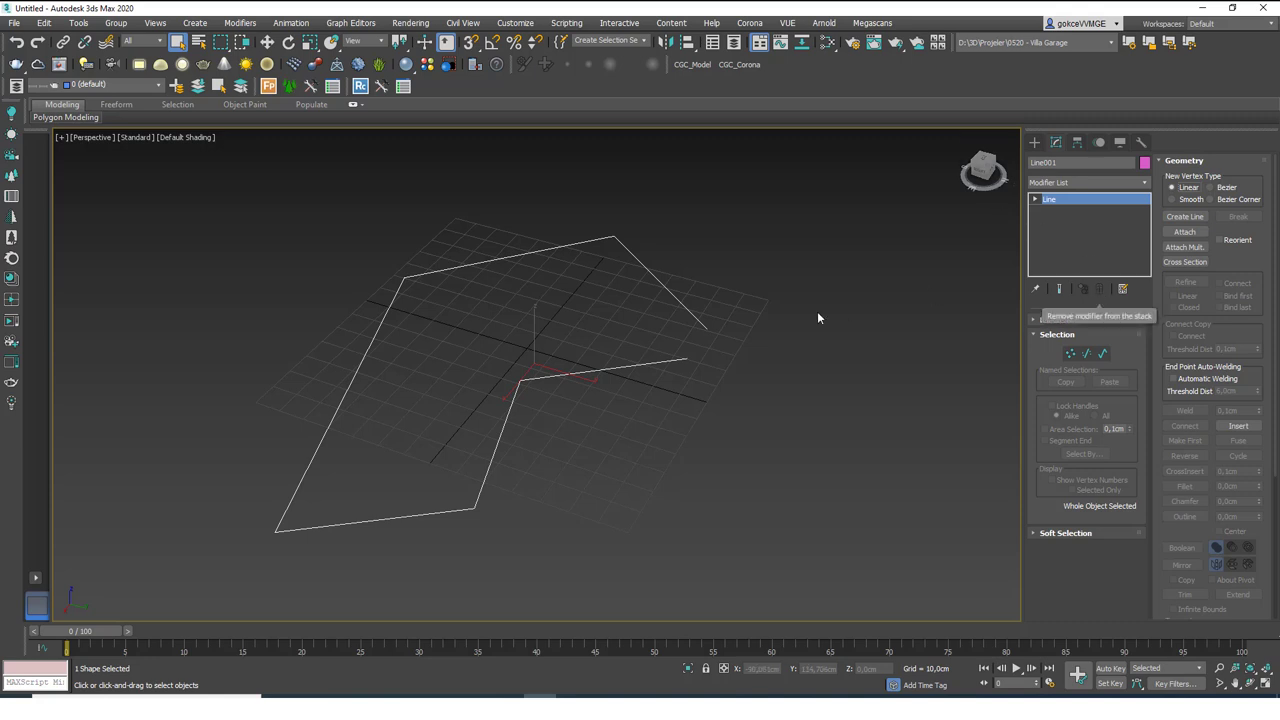
{"action": "middle_click_drag", "start_coordinate": [651, 297], "coordinate": [703, 325]}
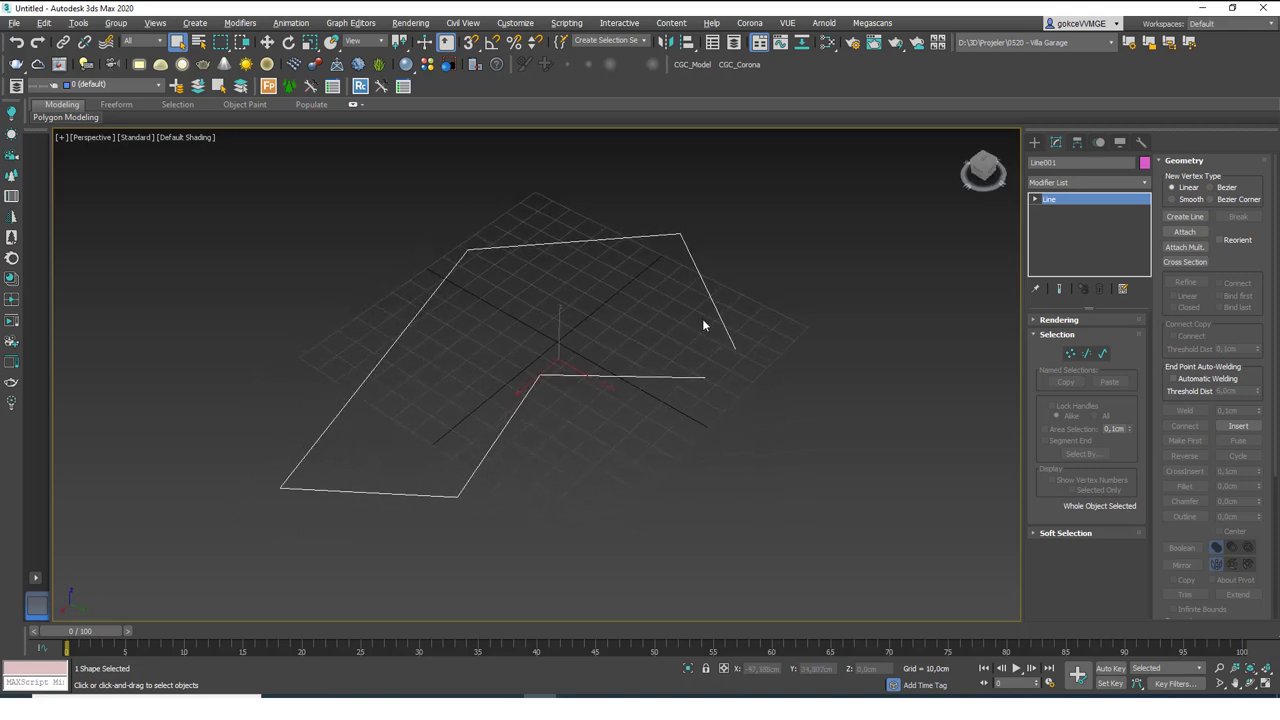
{"action": "left_click", "coordinate": [1036, 200]}
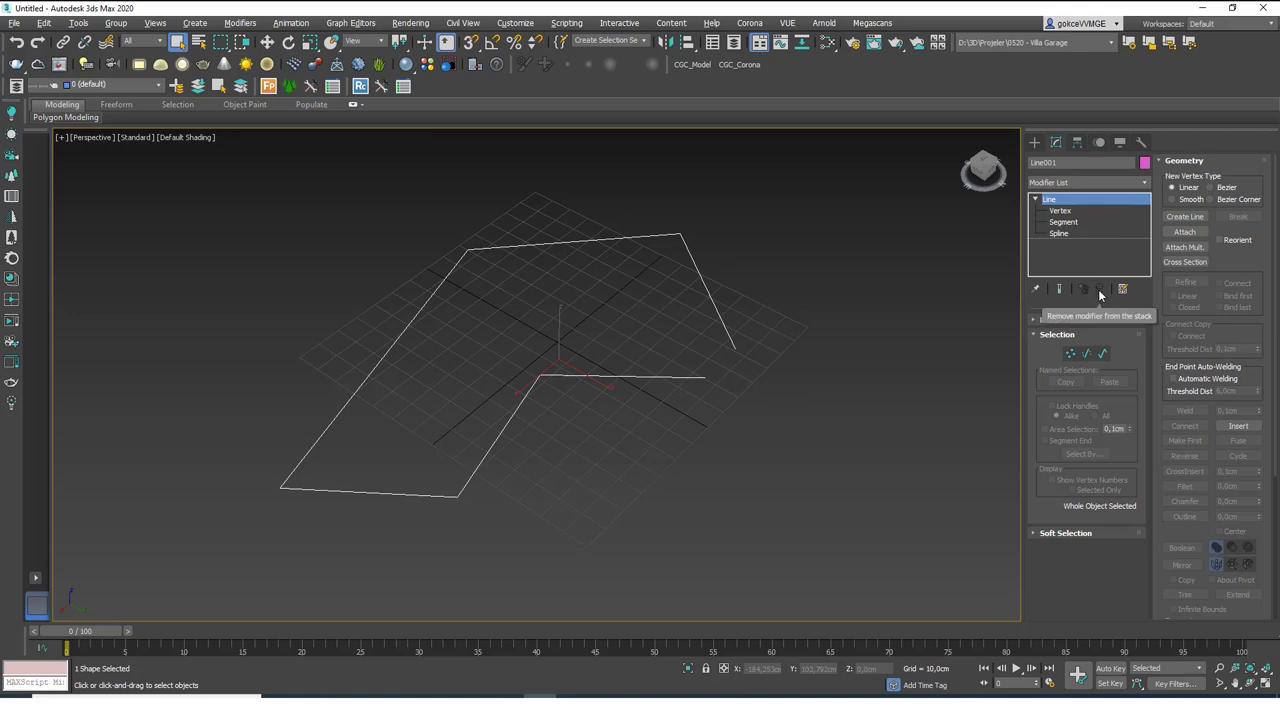
{"action": "left_click_drag", "start_coordinate": [1243, 257], "coordinate": [1171, 190]}
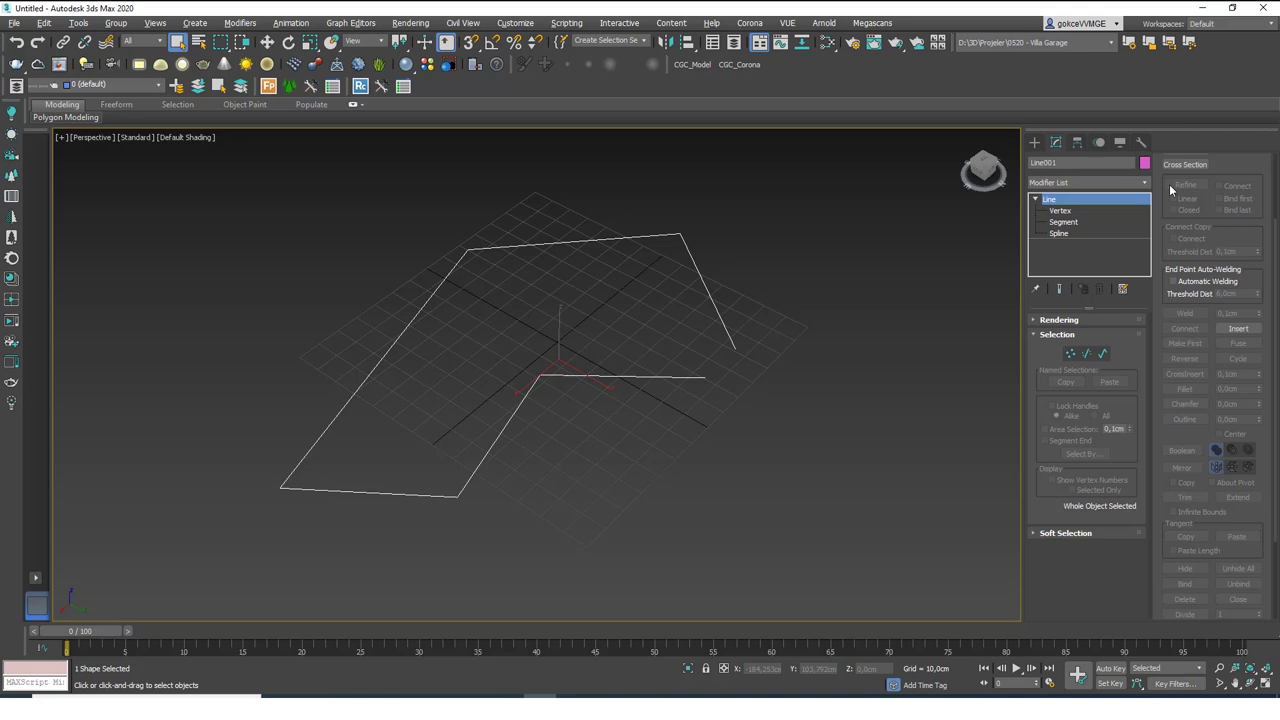
{"action": "scroll", "coordinate": [1230, 242], "scroll_direction": "down", "scroll_amount": 1}
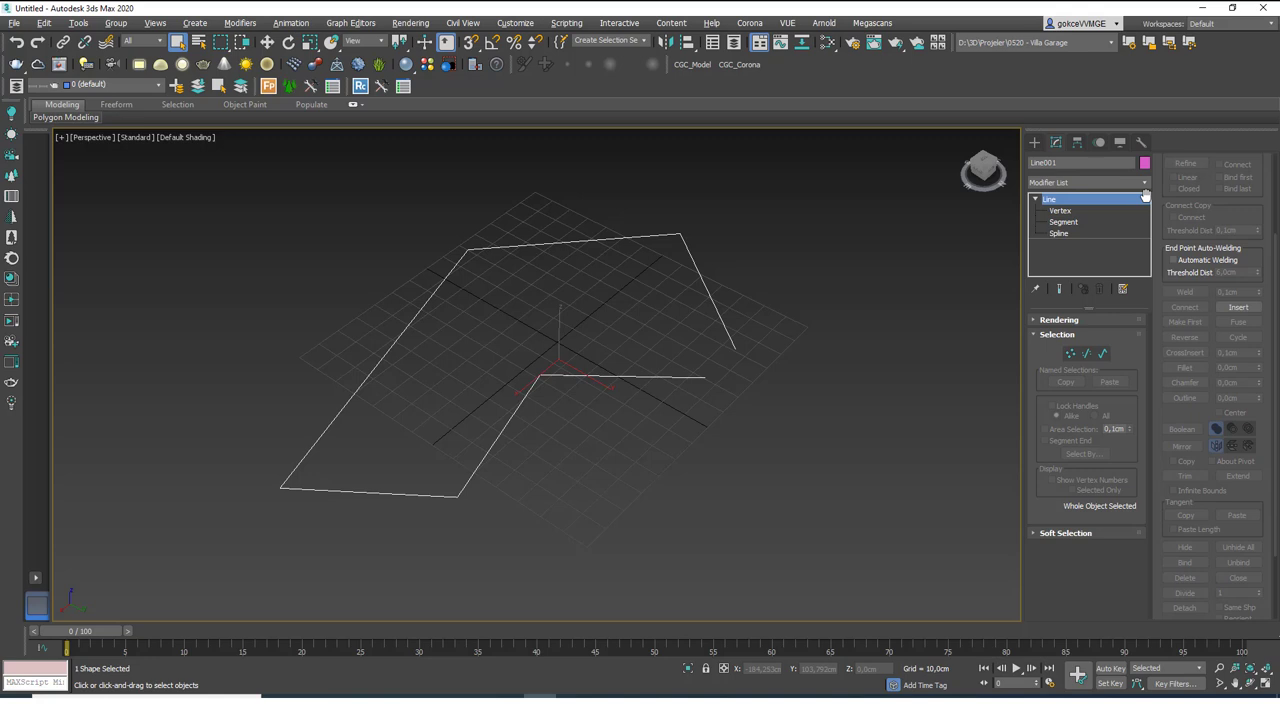
Draw a rectangle about 54 cm long and 95 cm wide beside the line and open its parameters
{"action": "left_click", "coordinate": [1034, 142]}
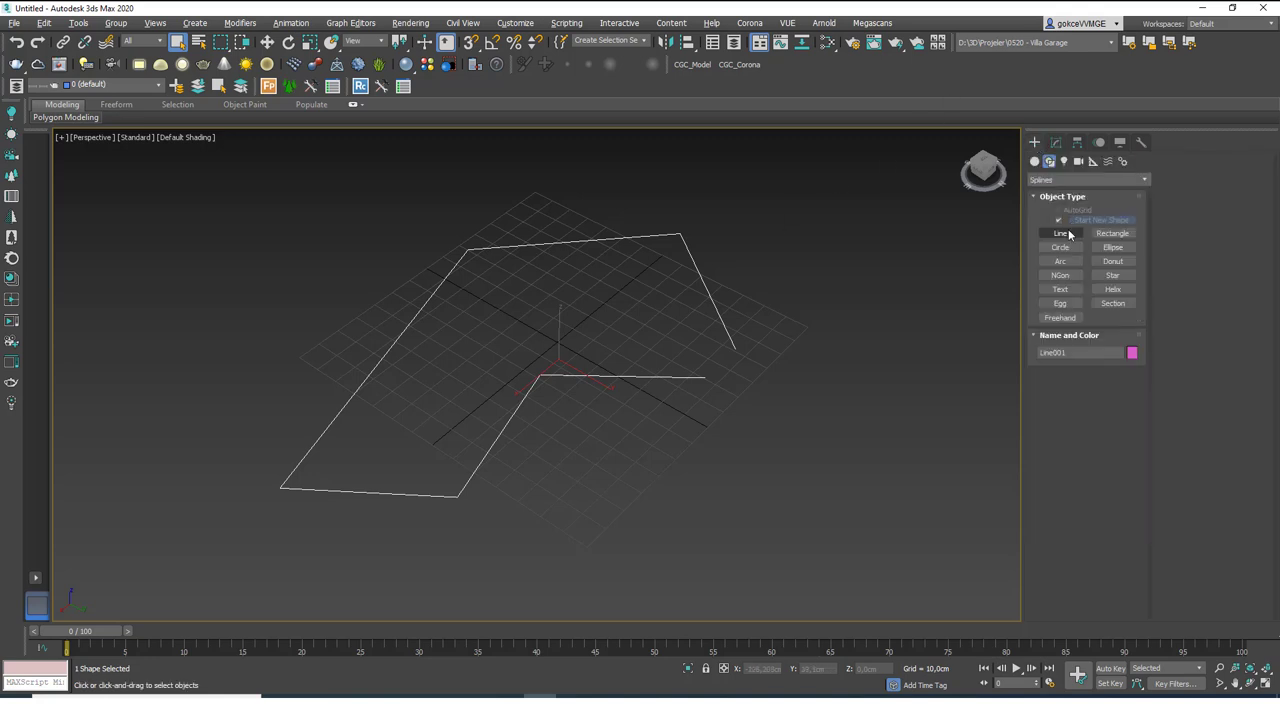
{"action": "left_click", "coordinate": [1112, 233]}
{"action": "mouse_move", "coordinate": [690, 380]}
{"action": "middle_mouse_down", "text": "alt"}
{"action": "mouse_move", "coordinate": [603, 366]}
{"action": "mouse_move", "coordinate": [690, 360]}
{"action": "middle_mouse_up", "text": "alt"}
{"action": "left_click_drag", "start_coordinate": [770, 324], "coordinate": [696, 418]}
{"action": "left_click", "coordinate": [1056, 142]}
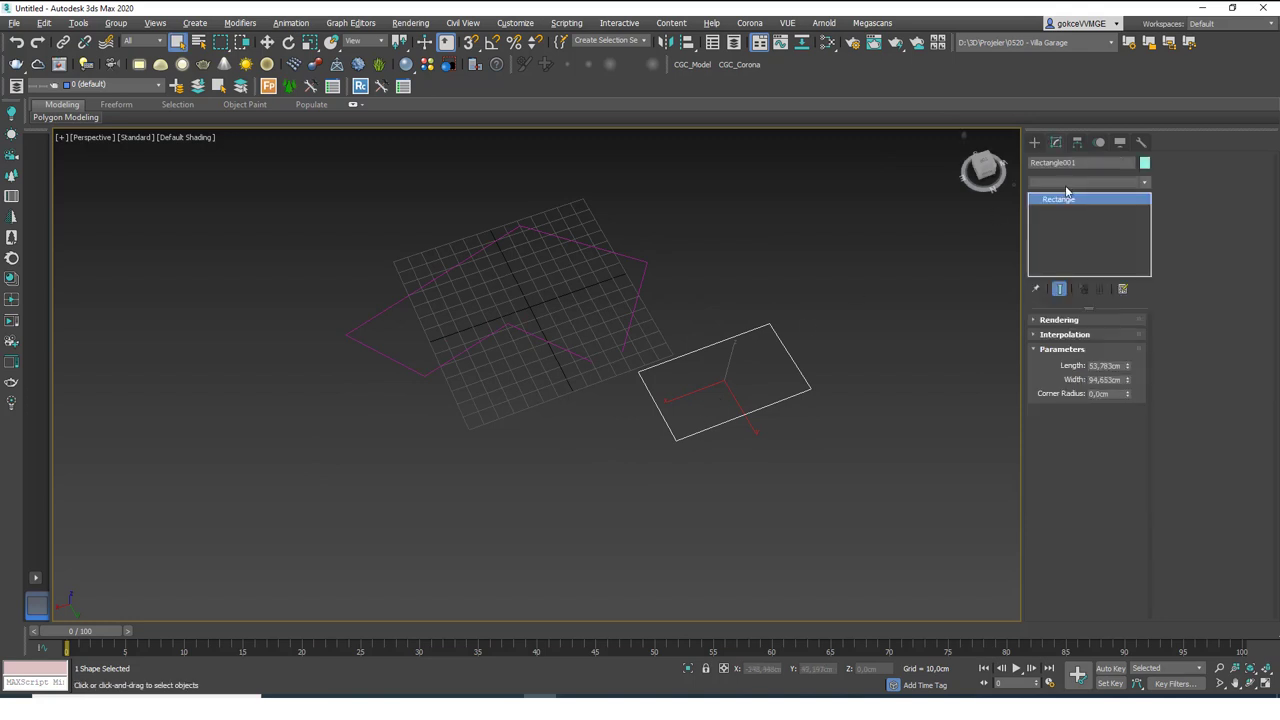
Add an Edit Spline modifier to the rectangle to review its geometry options, and delete the rectangle
{"action": "left_click", "coordinate": [1088, 182]}
{"action": "left_click", "coordinate": [1074, 241]}
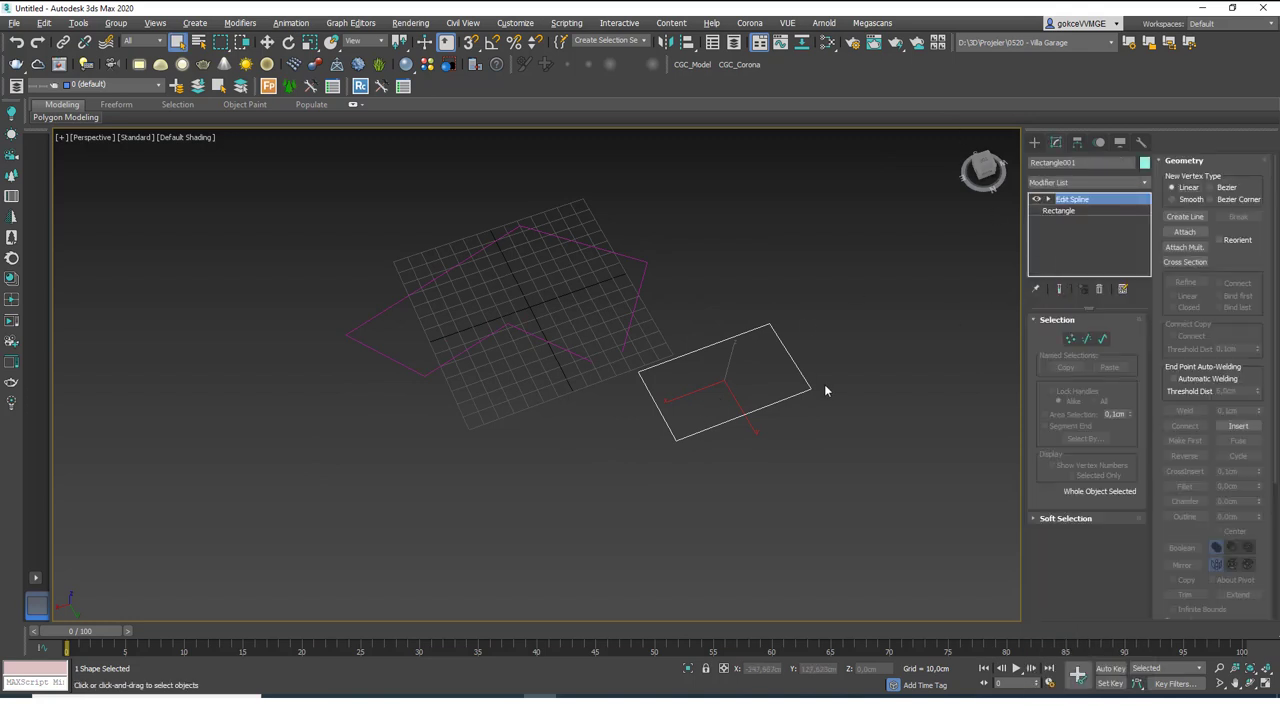
{"action": "scroll", "coordinate": [1210, 241], "scroll_direction": "down", "scroll_amount": 2}
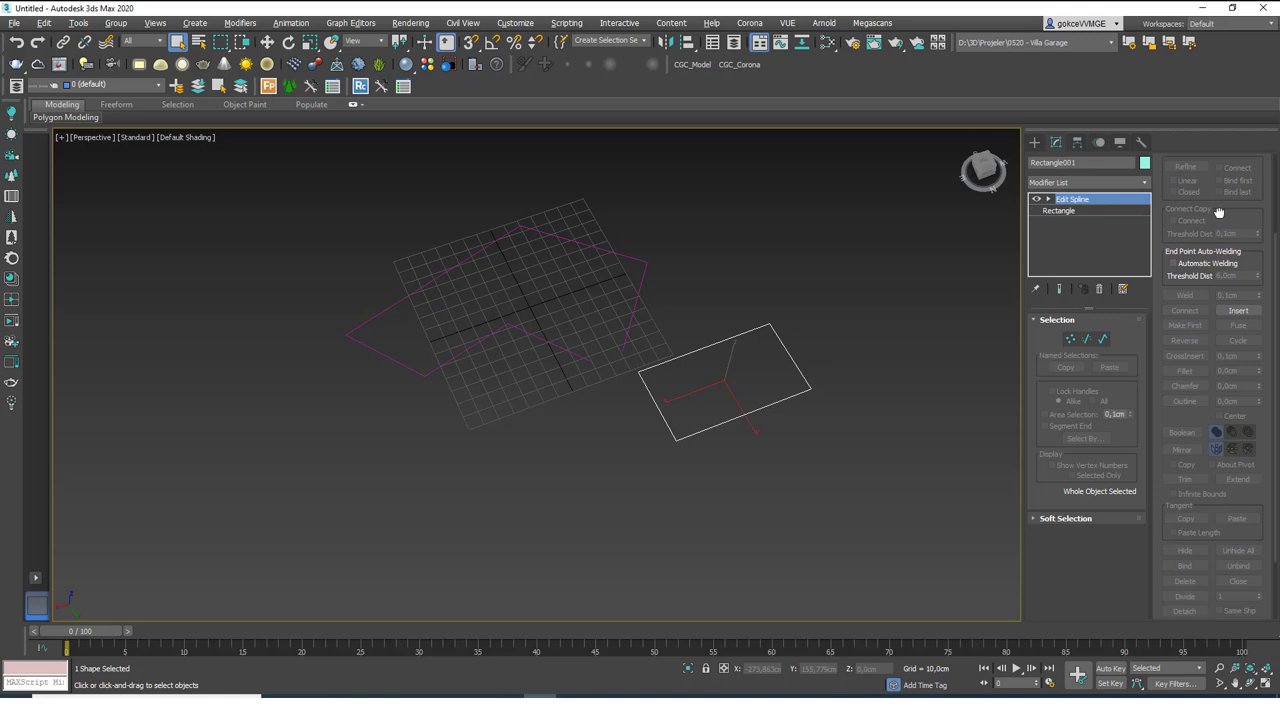
{"action": "left_click_drag", "start_coordinate": [1210, 241], "coordinate": [1220, 160]}
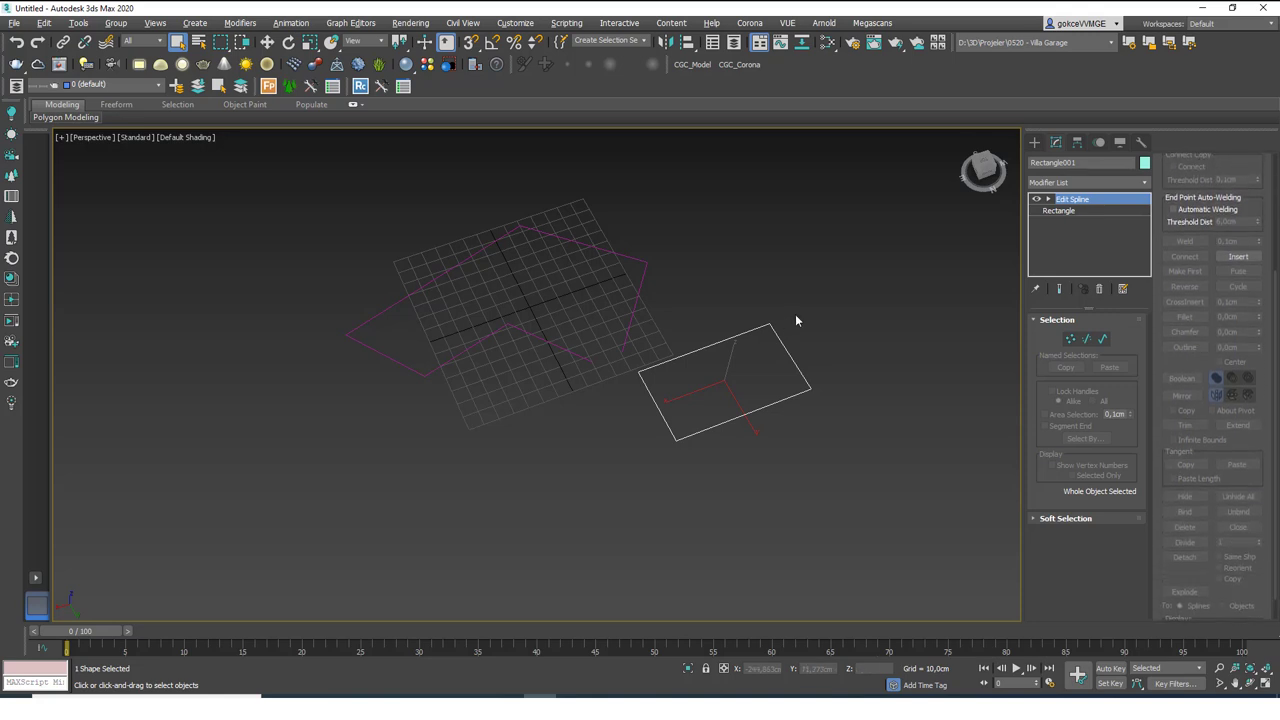
{"action": "key", "text": "Delete"}
{"action": "middle_click_drag", "start_coordinate": [788, 354], "coordinate": [700, 349], "text": "alt"}
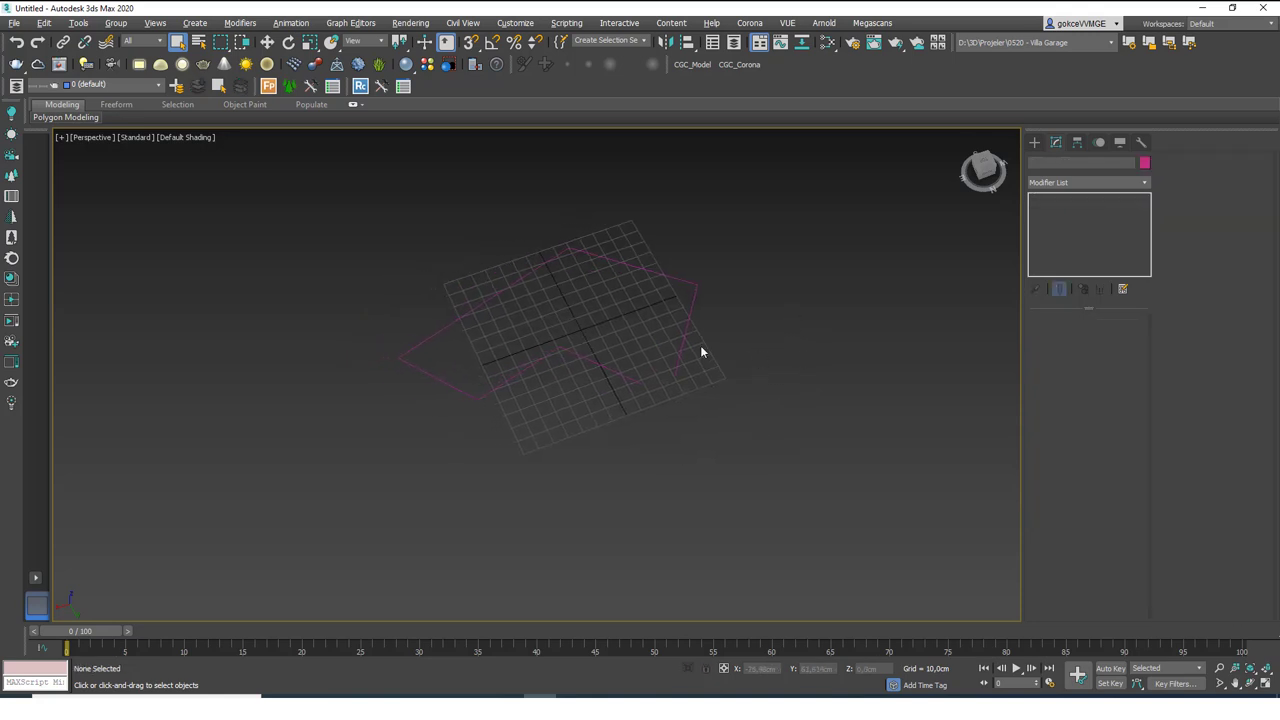
Select the line and move its far corner vertex slightly outward at vertex level
{"action": "left_click", "coordinate": [700, 349]}
{"action": "scroll", "coordinate": [630, 340], "scroll_direction": "up", "scroll_amount": 4}
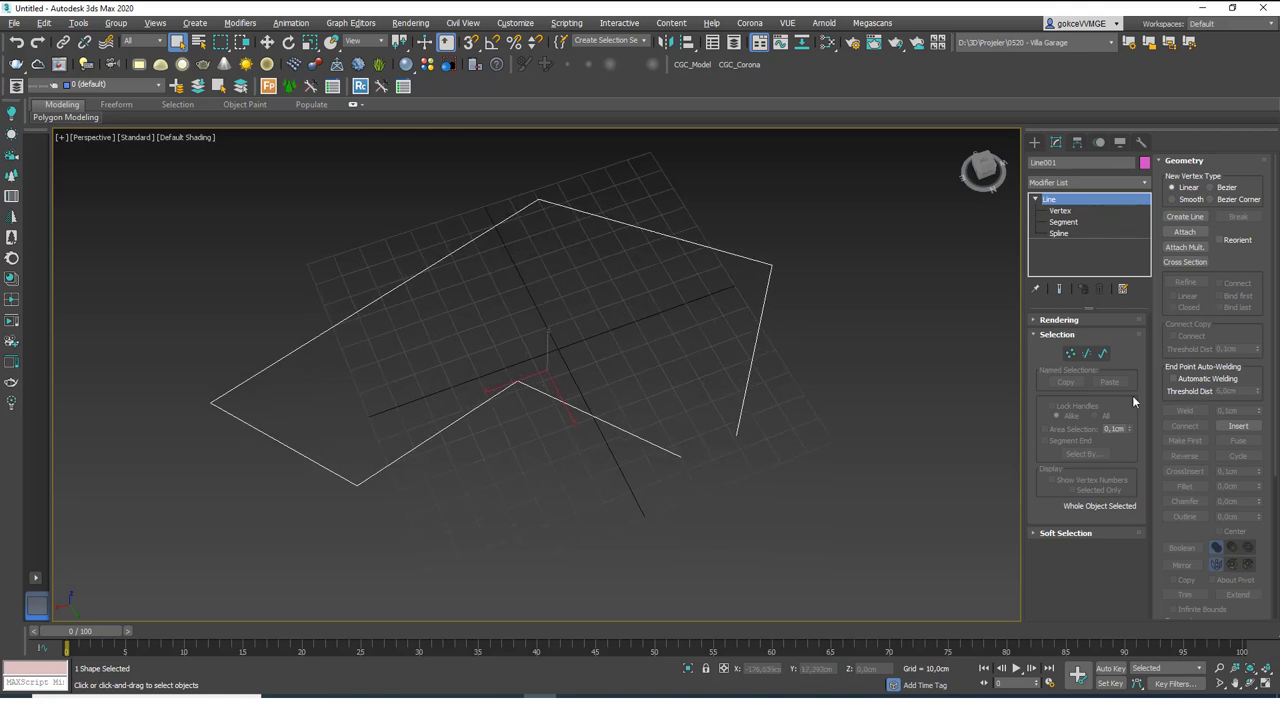
{"action": "key", "text": "1"}
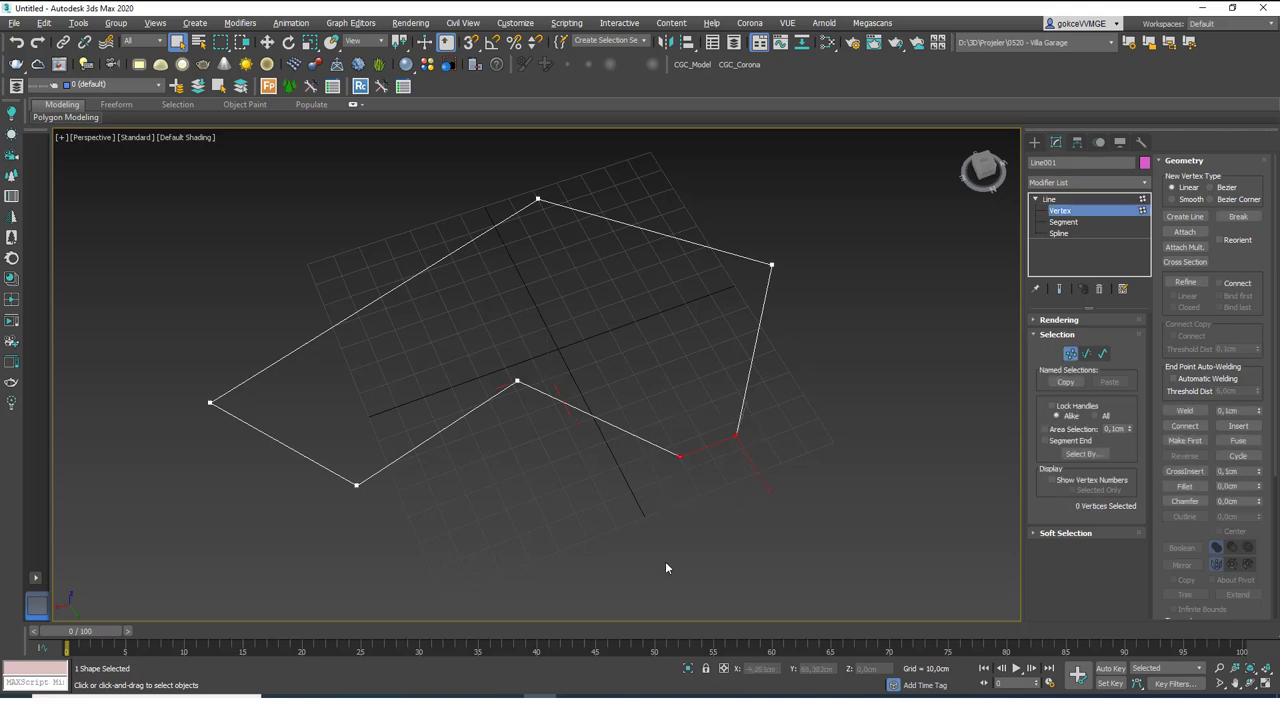
{"action": "left_click", "coordinate": [720, 553]}
{"action": "left_click", "coordinate": [538, 200]}
{"action": "key", "text": "w"}
{"action": "left_click_drag", "start_coordinate": [530, 212], "coordinate": [538, 197]}
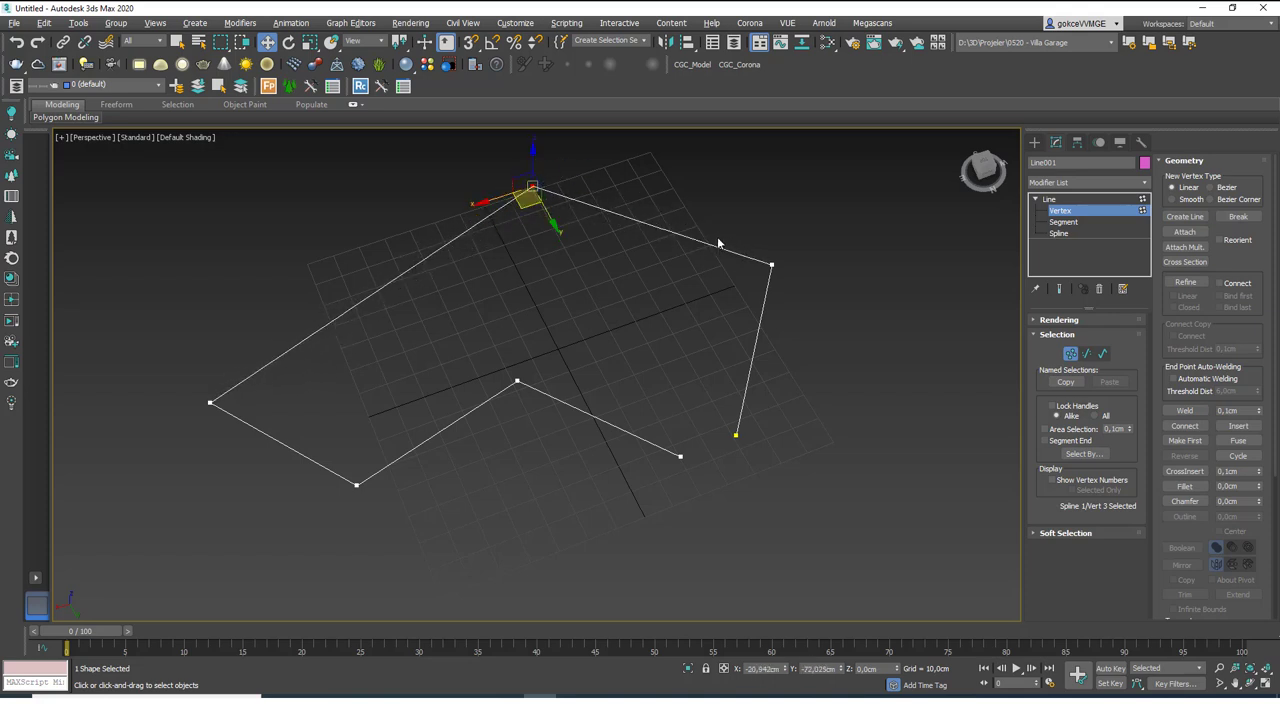
Move the line's open end vertices slightly to widen the gap between them
{"action": "left_click_drag", "start_coordinate": [736, 435], "coordinate": [662, 478]}
{"action": "left_click", "coordinate": [679, 457]}
{"action": "left_click", "coordinate": [670, 488]}
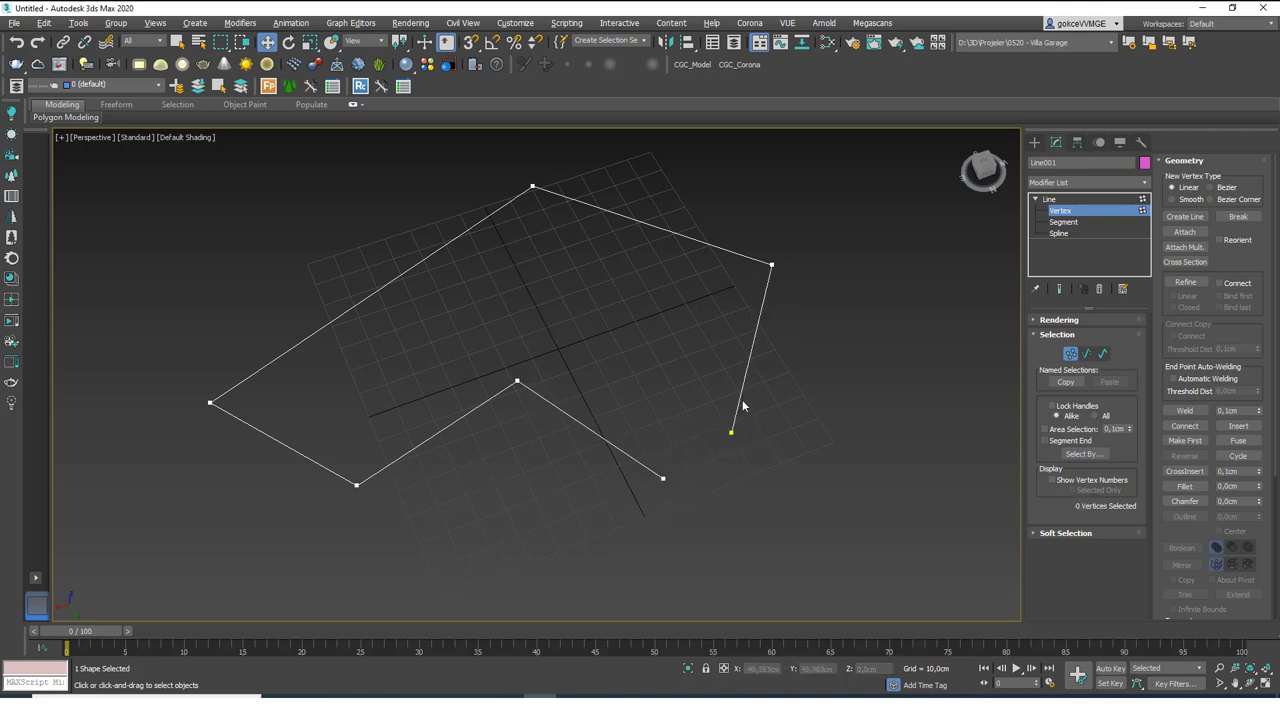
Weld the line's two open end vertices together with a weld threshold of 100 cm
{"action": "left_click_drag", "start_coordinate": [771, 400], "coordinate": [606, 534]}
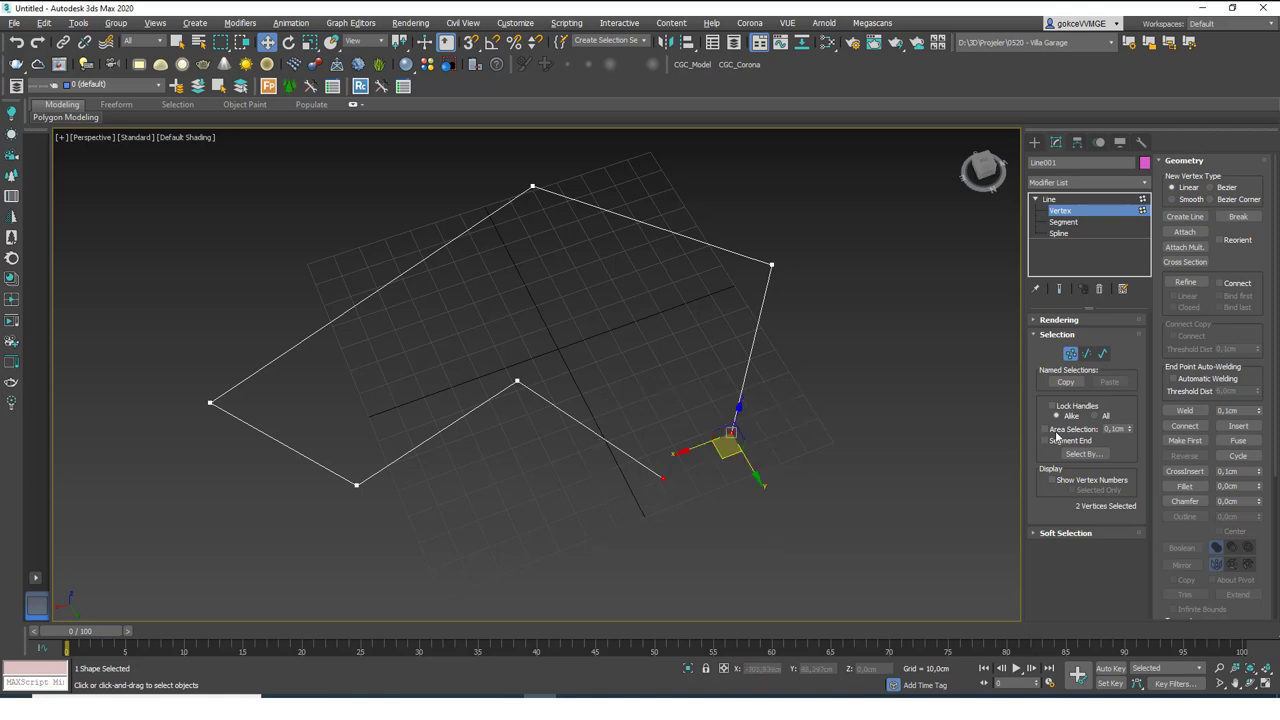
{"action": "left_click", "coordinate": [1232, 410]}
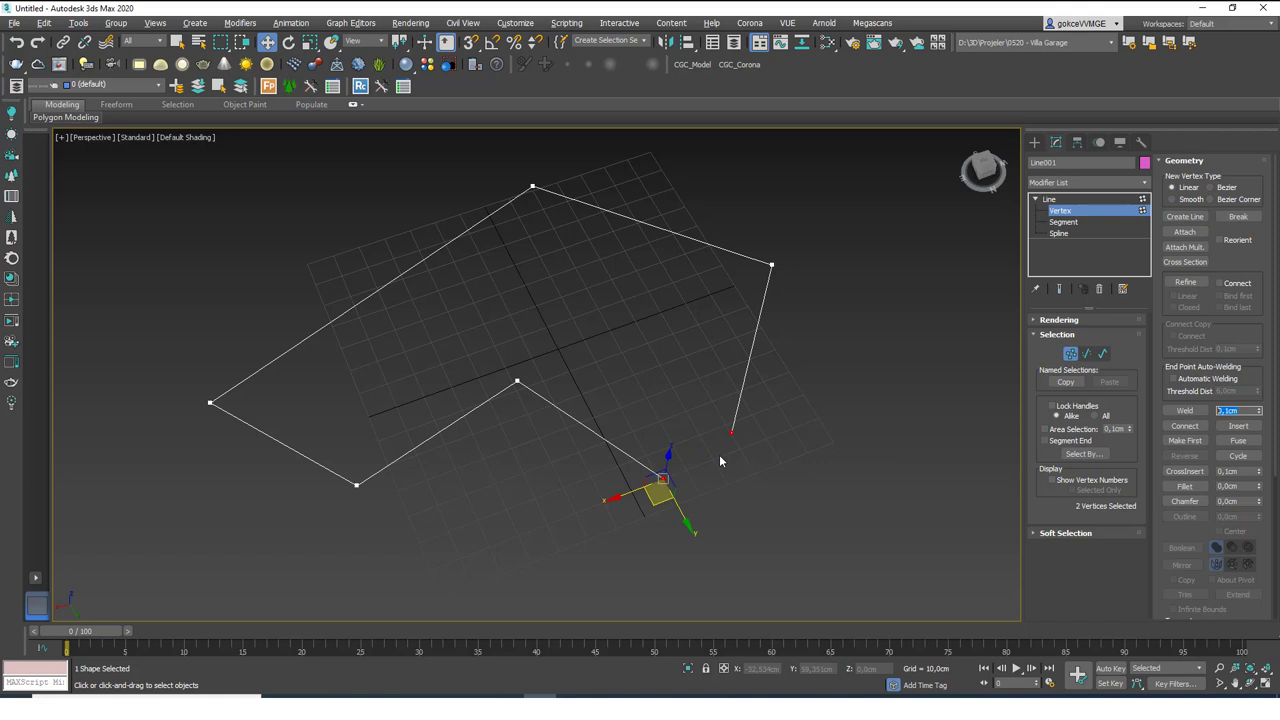
{"action": "type", "text": "10"}
{"action": "key", "text": "Return"}
{"action": "type", "text": "100"}
{"action": "key", "text": "Return"}
{"action": "left_click", "coordinate": [1184, 411]}
{"action": "left_click", "coordinate": [700, 455]}
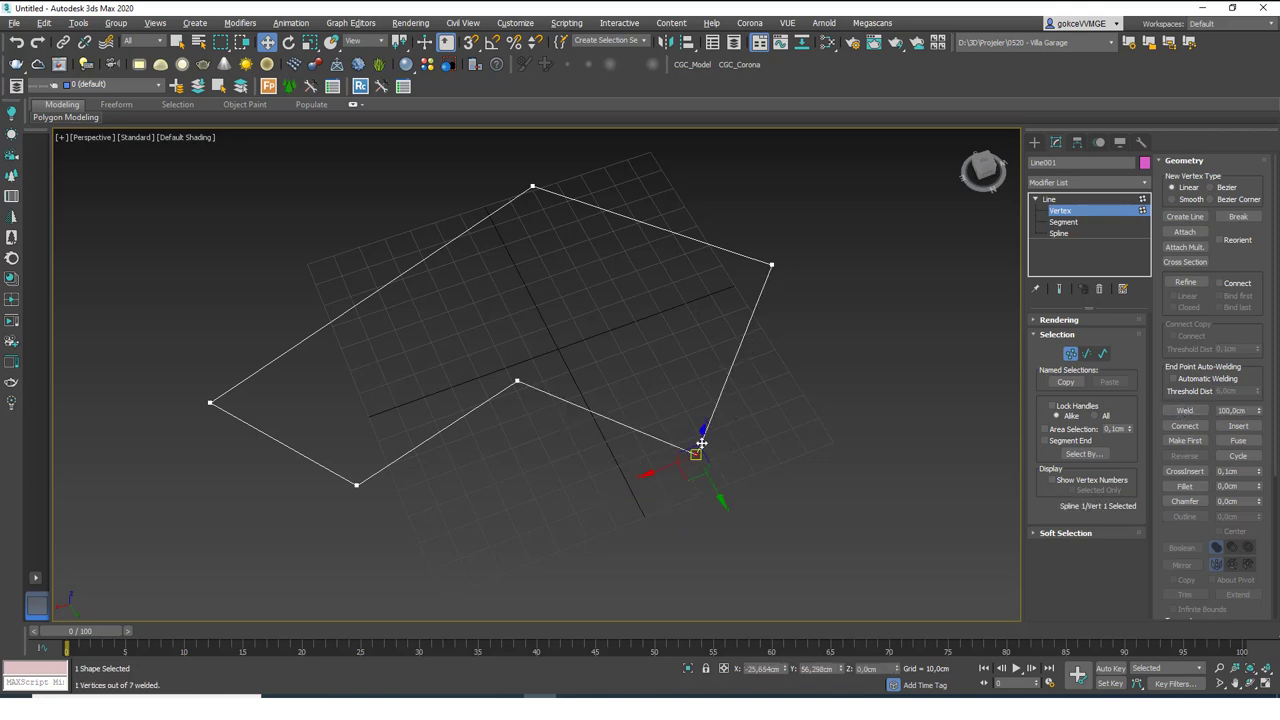
Apply an Extrude modifier to the whole welded line, inspect the solid, and remove the modifier
{"action": "left_click", "coordinate": [1055, 199]}
{"action": "left_click", "coordinate": [1085, 182]}
{"action": "scroll", "coordinate": [1066, 215], "scroll_direction": "down", "scroll_amount": 2}
{"action": "left_click", "coordinate": [1066, 207]}
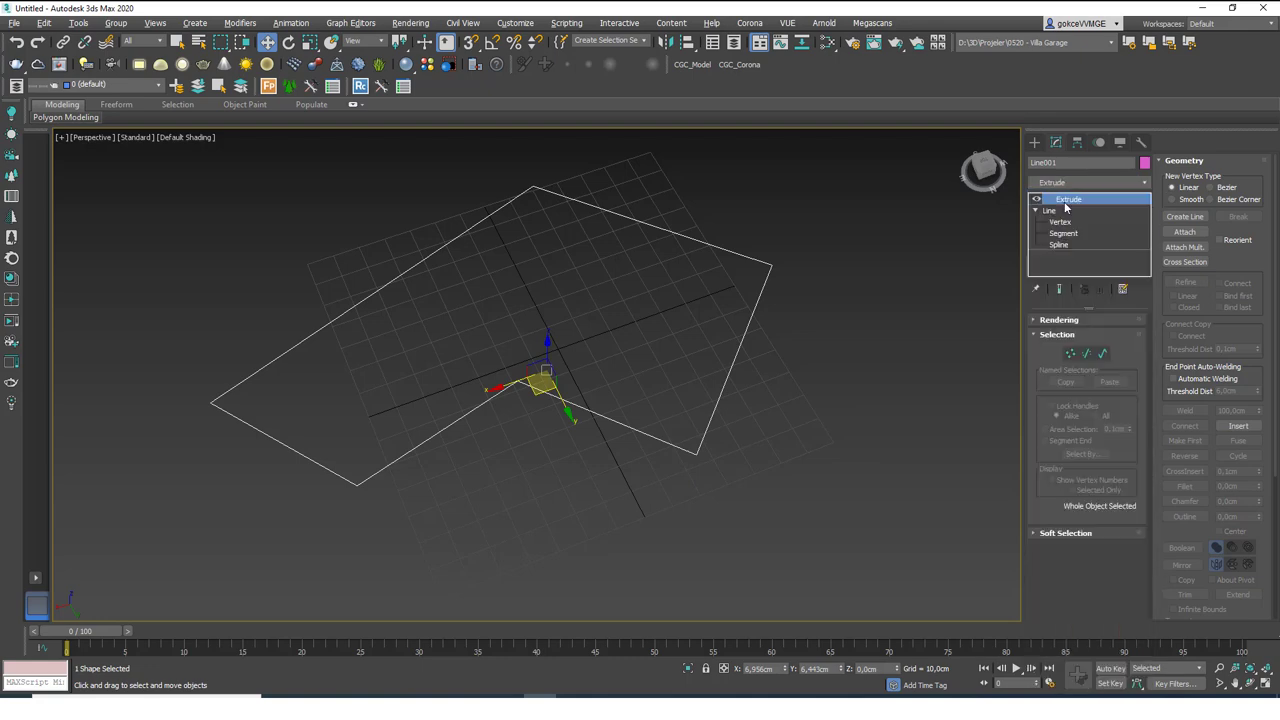
{"action": "middle_click_drag", "start_coordinate": [569, 354], "coordinate": [629, 386], "text": "alt"}
{"action": "left_click", "coordinate": [1101, 289]}
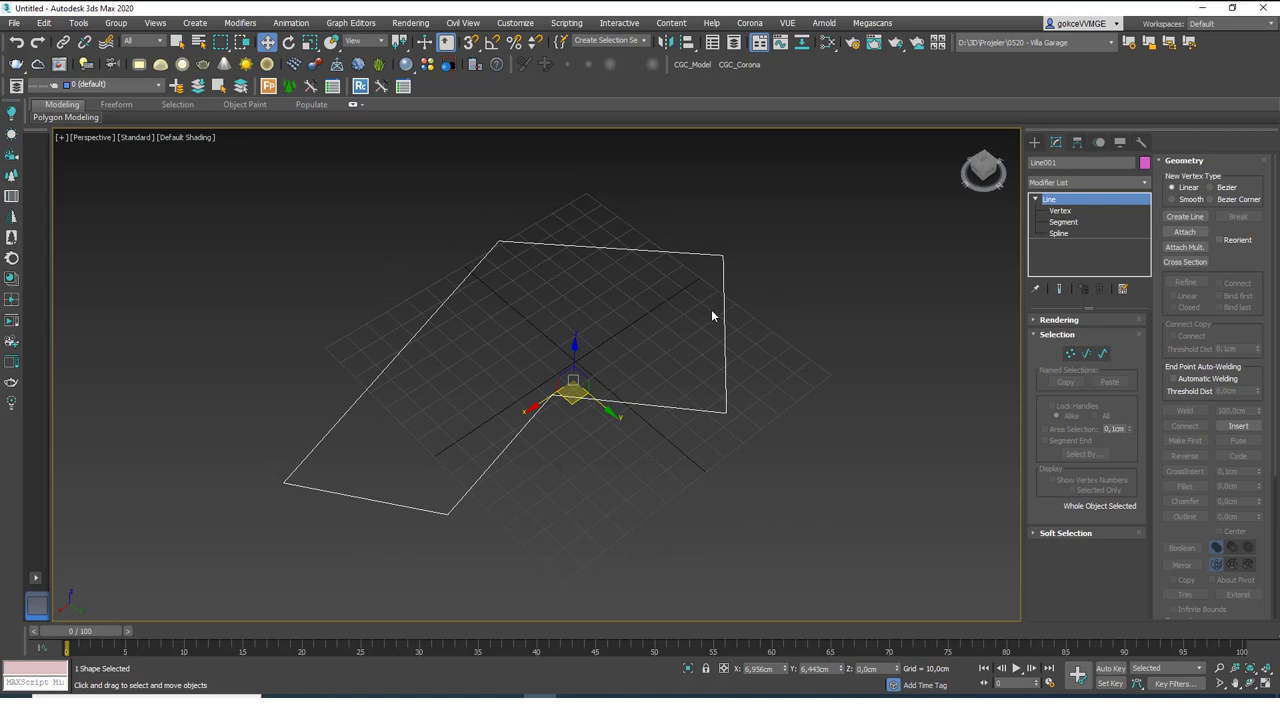
Select the whole shape at spline level and check its open or closed status and vertex count
{"action": "left_click", "coordinate": [1070, 234]}
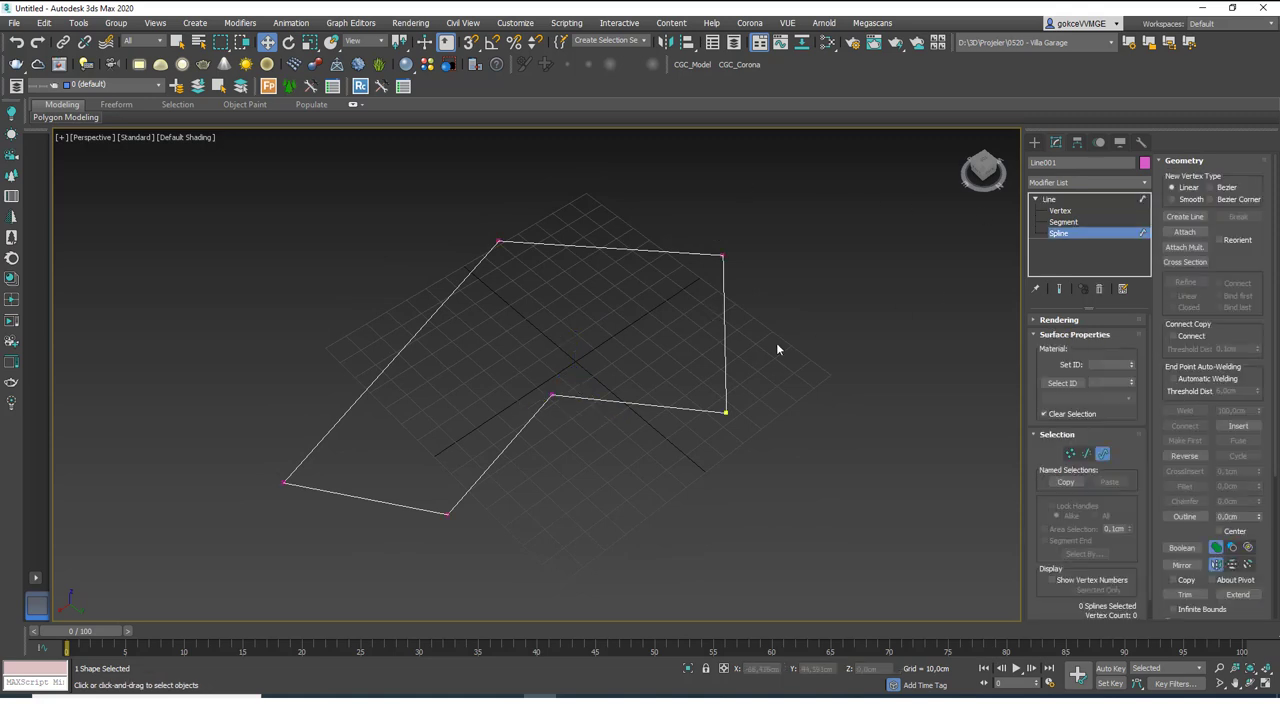
{"action": "left_click", "coordinate": [724, 330]}
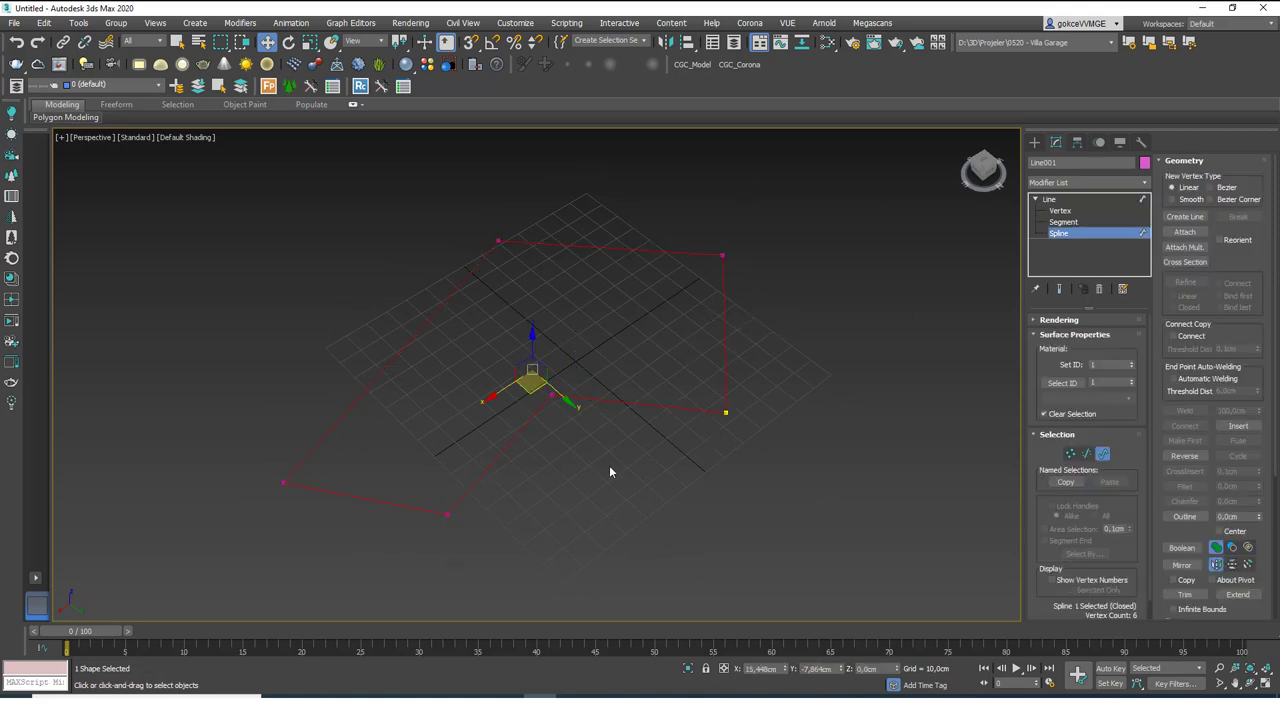
{"action": "scroll", "coordinate": [1133, 450], "scroll_direction": "down", "scroll_amount": 1}
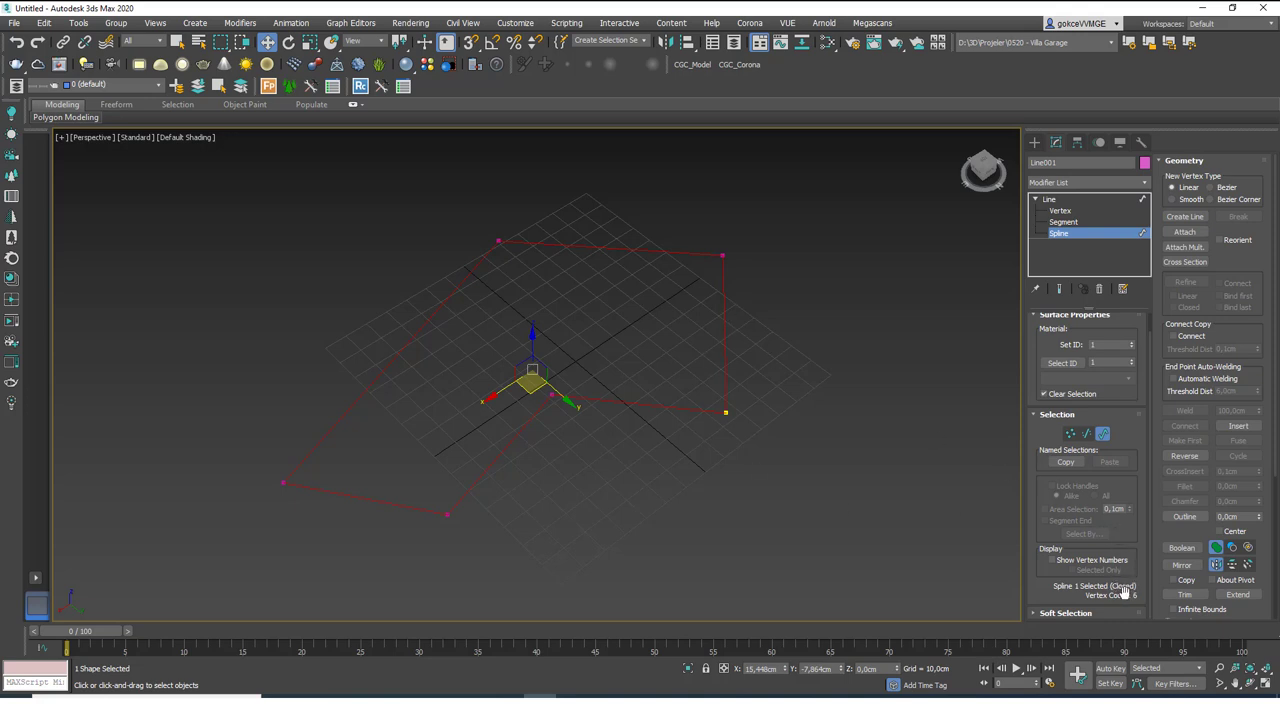
{"action": "left_click", "coordinate": [790, 376]}
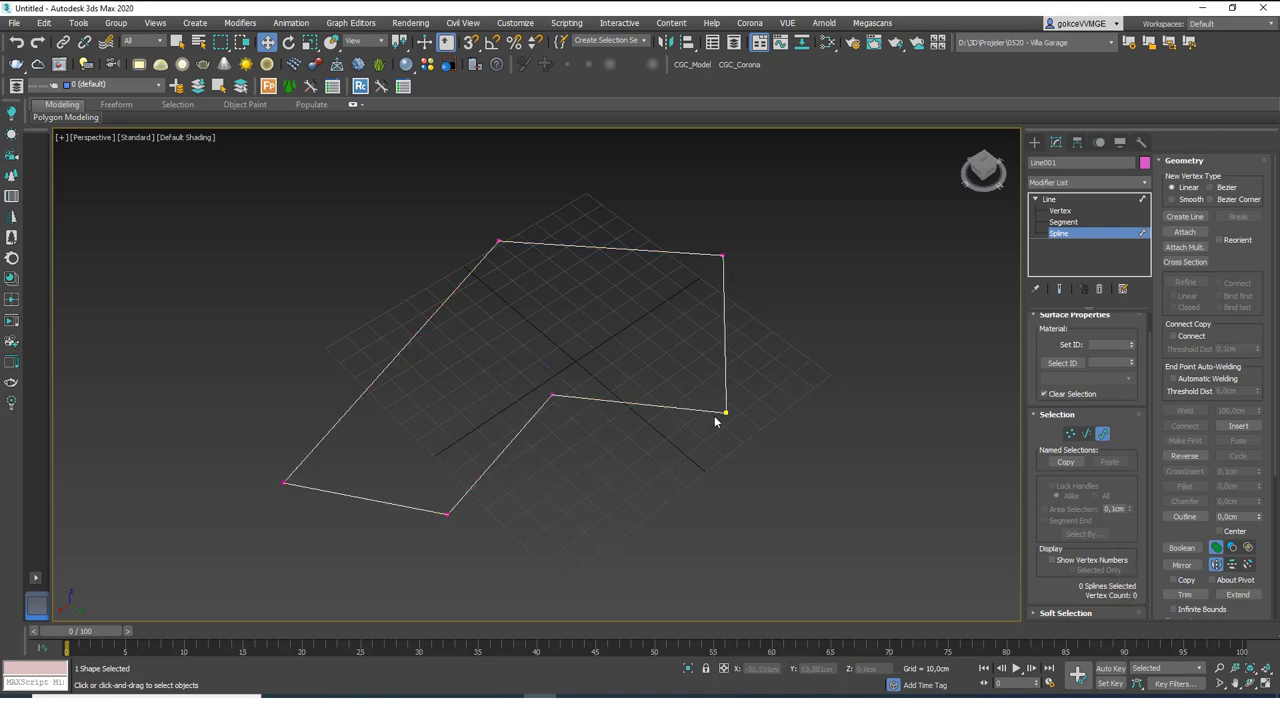
Break the closed line open at its inner corner vertex
{"action": "key", "text": "1"}
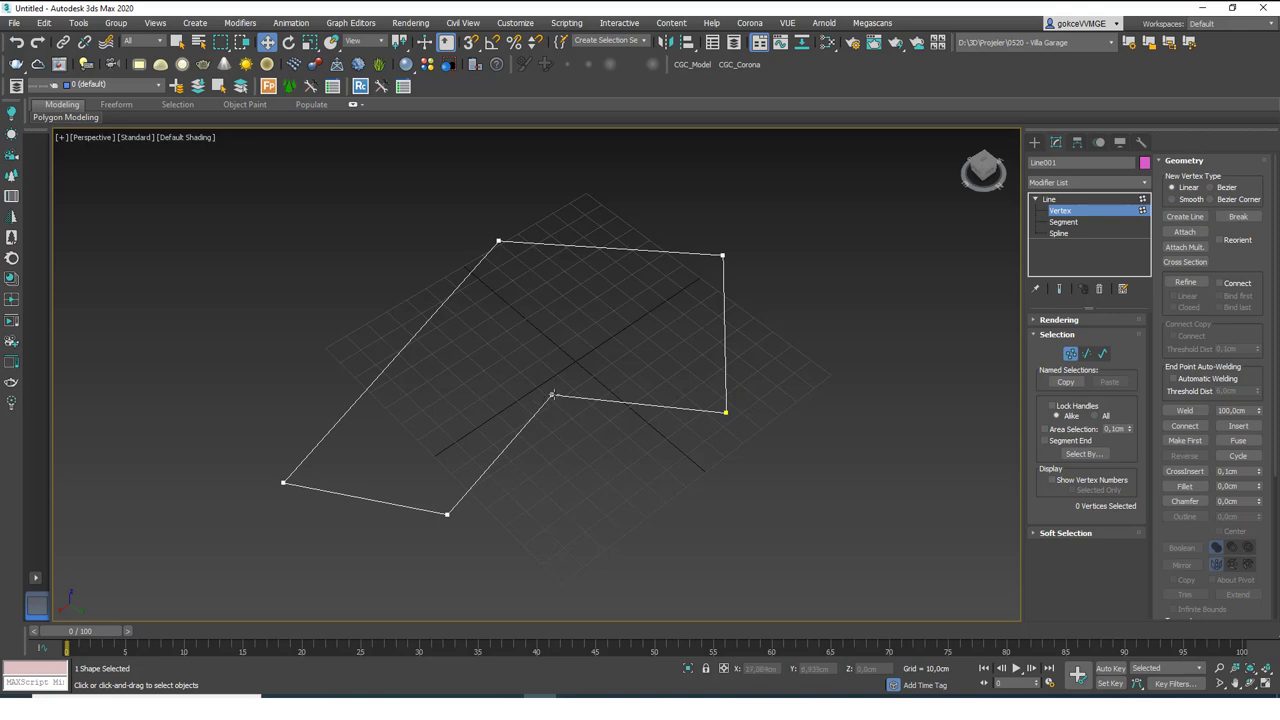
{"action": "left_click", "coordinate": [551, 395]}
{"action": "left_click", "coordinate": [1236, 218]}
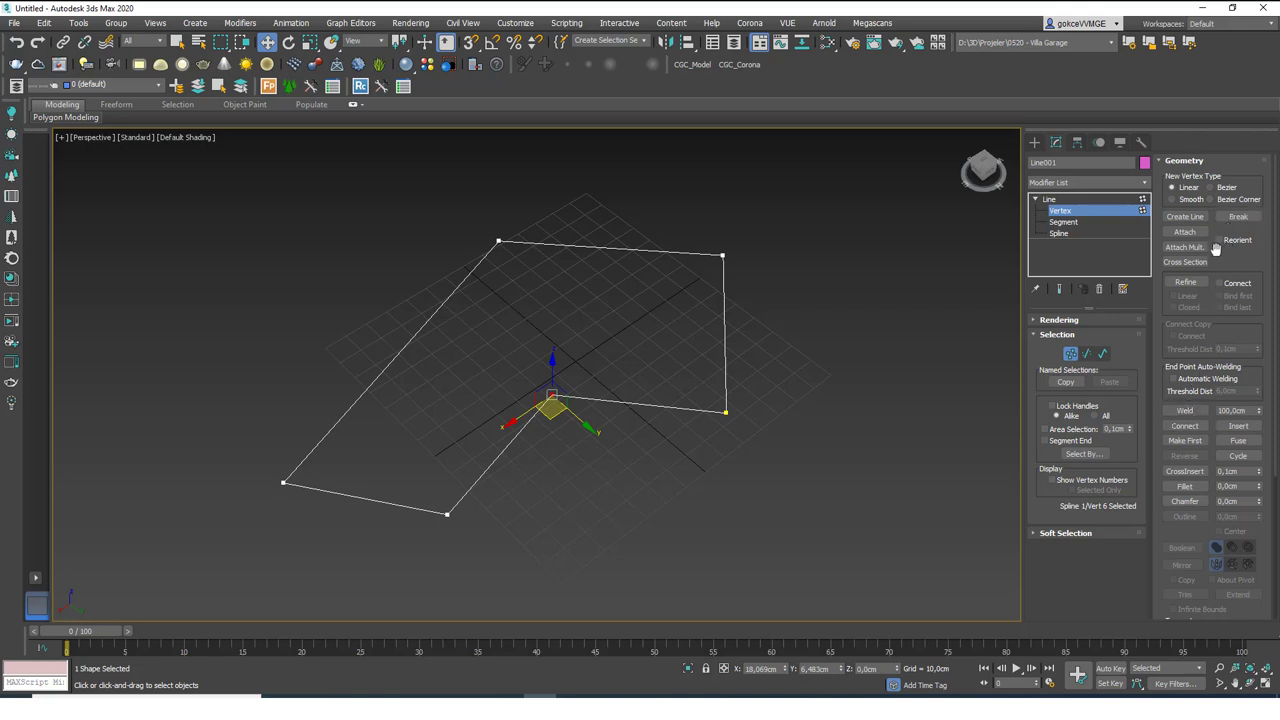
{"action": "left_click", "coordinate": [1244, 217]}
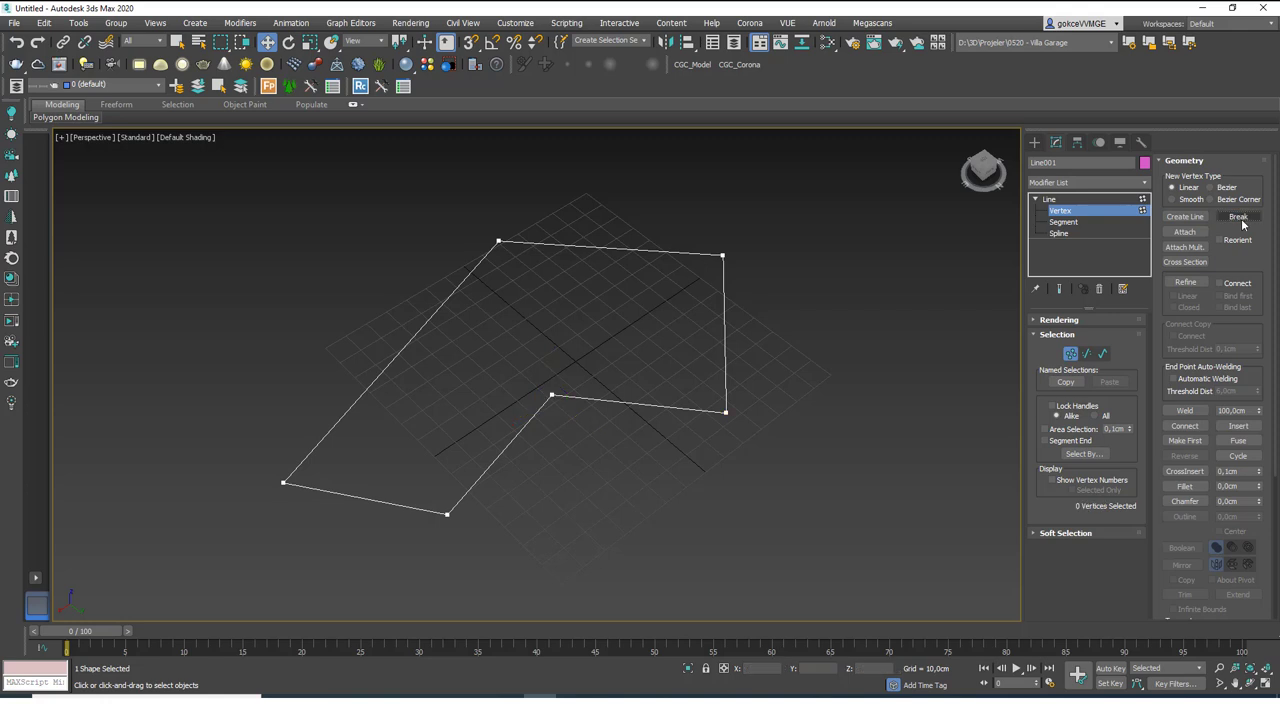
Select the broken shape at spline level and check its closure status and vertex count
{"action": "key", "text": "3"}
{"action": "left_click", "coordinate": [725, 335]}
{"action": "scroll", "coordinate": [1125, 585], "scroll_direction": "down", "scroll_amount": 1}
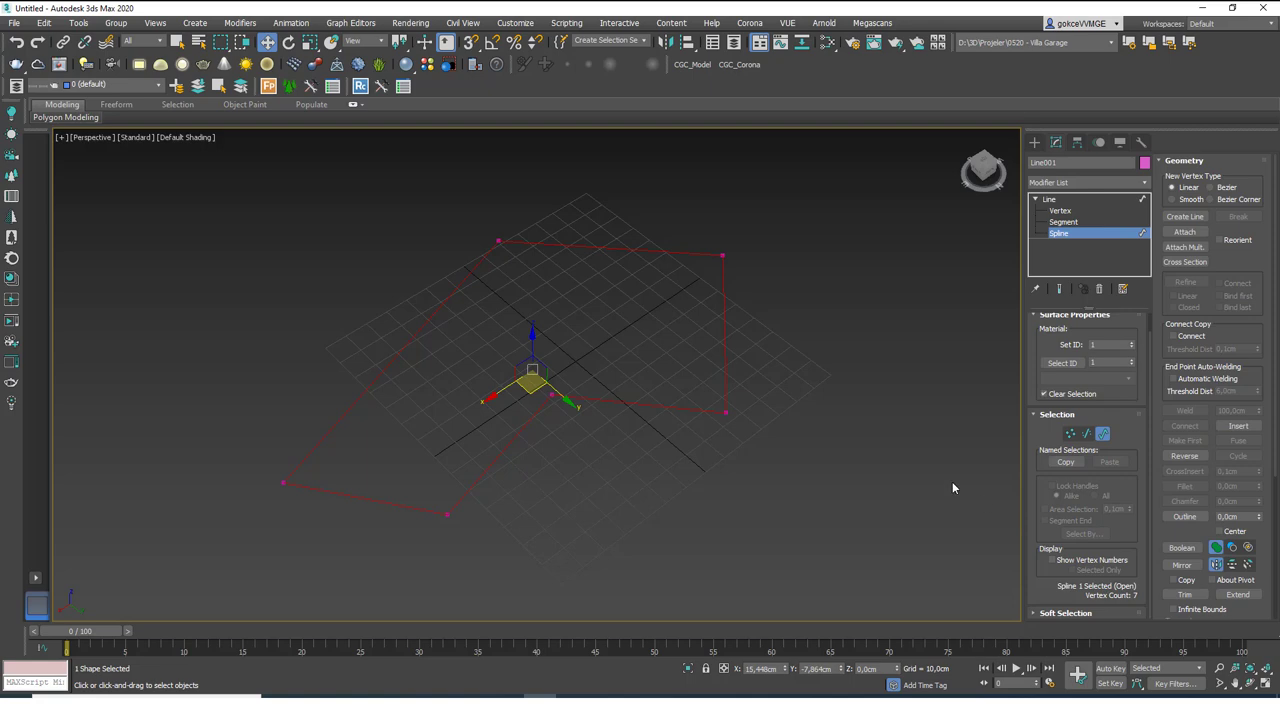
Apply an Extrude modifier to the whole broken line, inspect the walls and capping, and remove the modifier
{"action": "left_click", "coordinate": [1062, 233]}
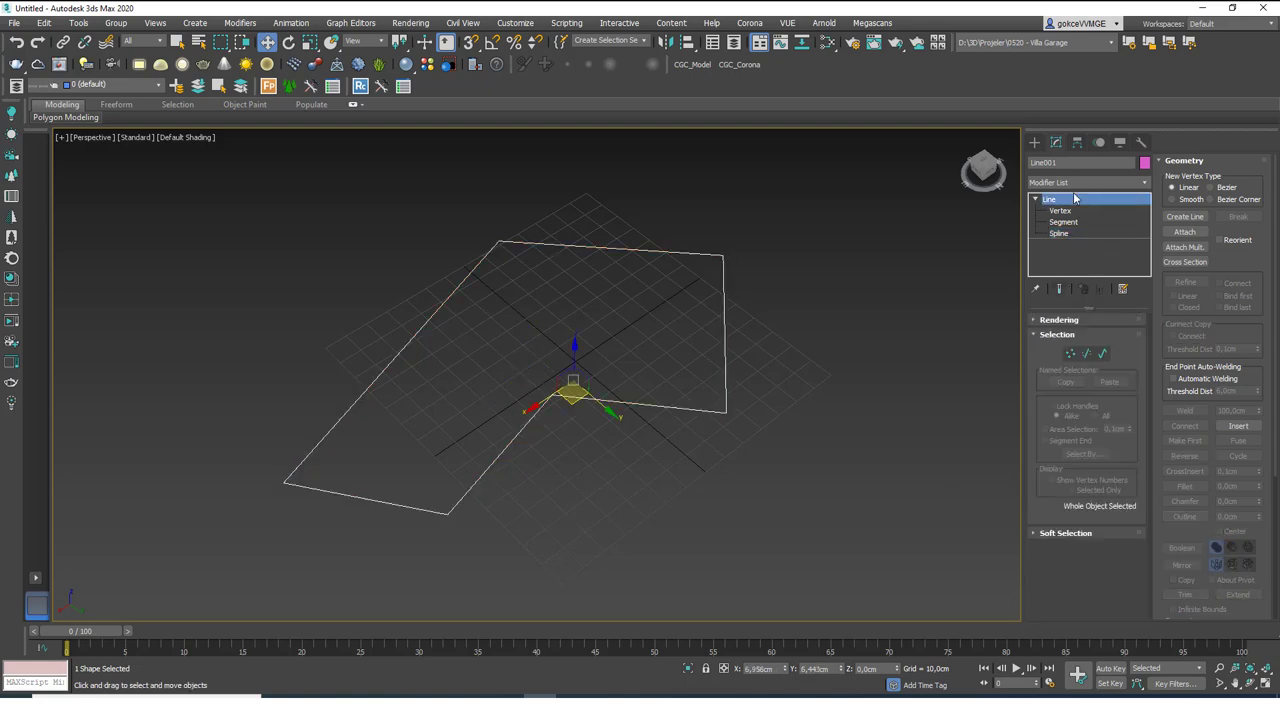
{"action": "left_click", "coordinate": [822, 380]}
{"action": "left_click_drag", "start_coordinate": [572, 363], "coordinate": [574, 365]}
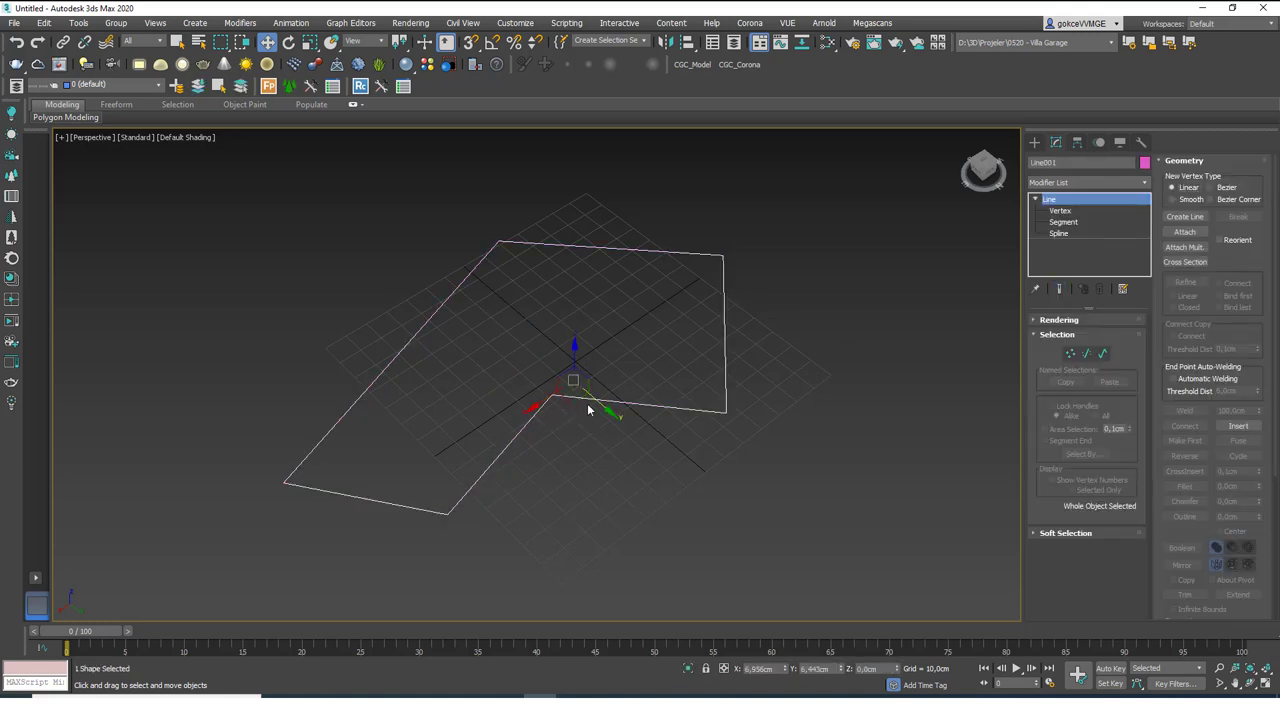
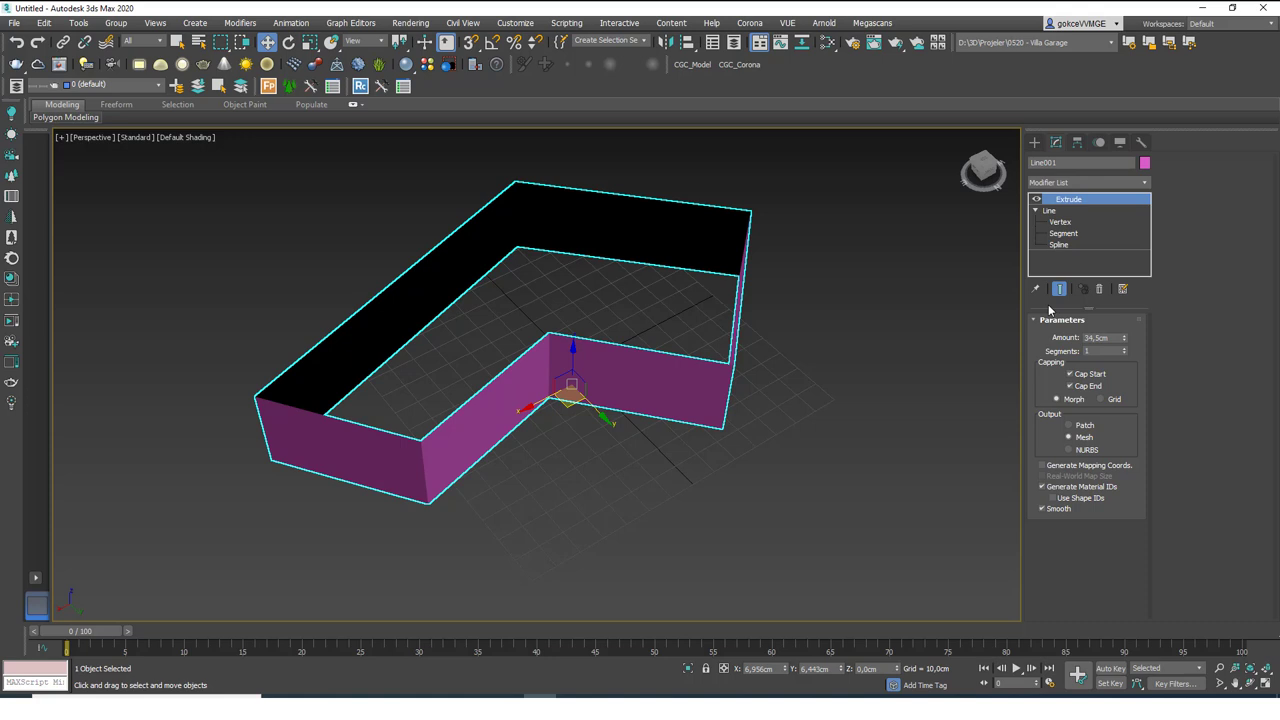
{"action": "left_click", "coordinate": [1099, 289]}
Recheck the spline's closure status with the Extrude modifier removed, and clear the spline selection
{"action": "left_click", "coordinate": [1058, 233]}
{"action": "left_click", "coordinate": [736, 348]}
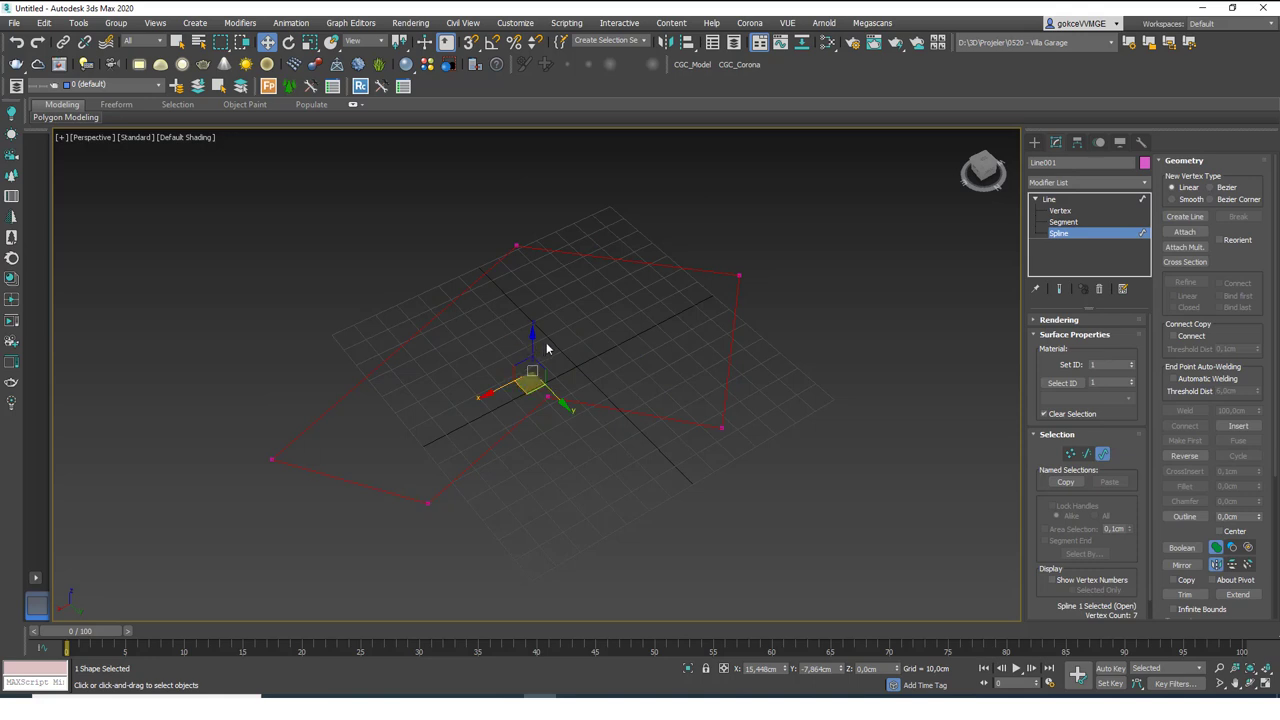
{"action": "left_click", "coordinate": [657, 500]}
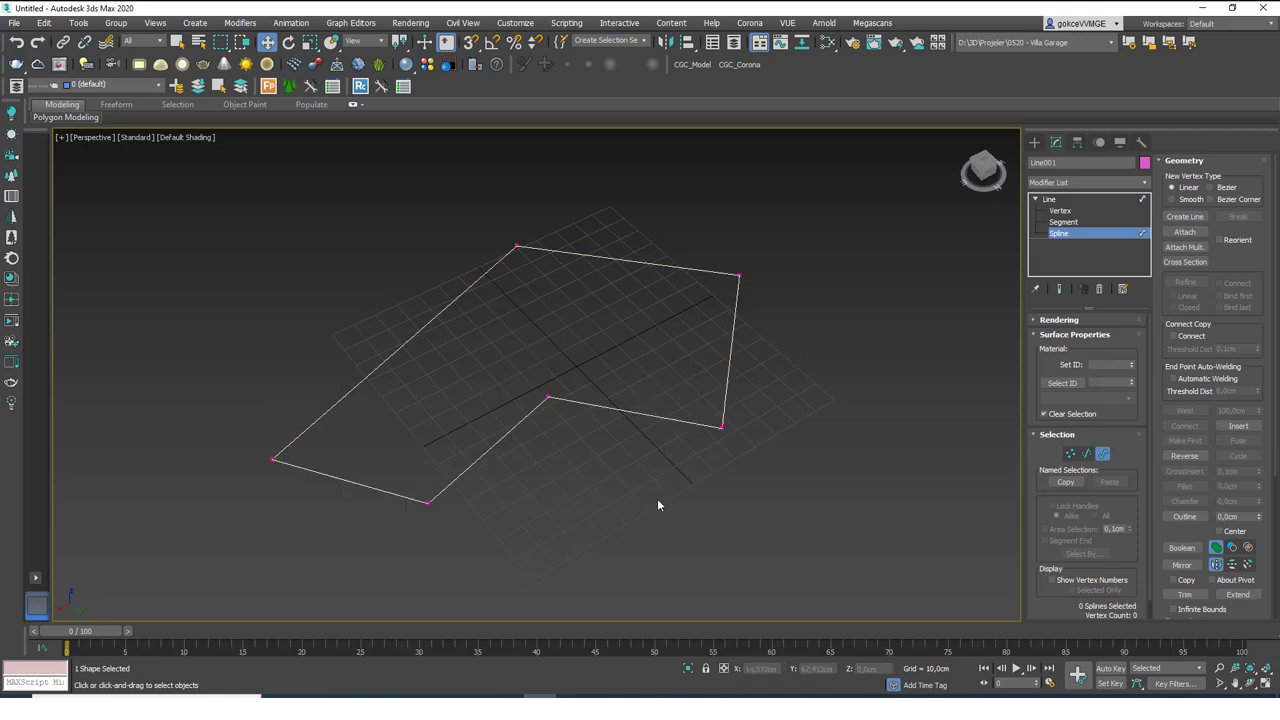
Weld all of the line's selected vertices with a weld threshold of 0,1 cm
{"action": "key", "text": "1"}
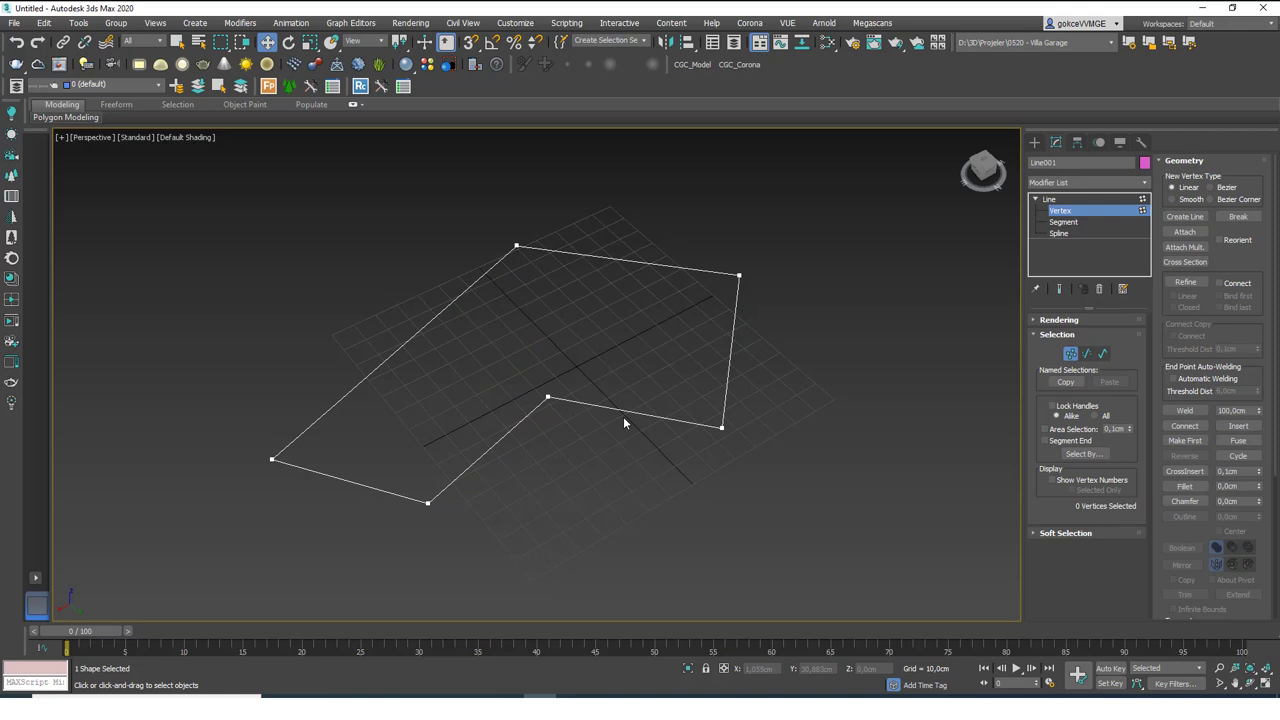
{"action": "left_click", "coordinate": [560, 466]}
{"action": "left_click", "coordinate": [1240, 411]}
{"action": "type", "text": "0,1"}
{"action": "key", "text": "Return"}
{"action": "key", "text": "ctrl+a"}
{"action": "left_click", "coordinate": [769, 306]}
{"action": "key", "text": "ctrl+a"}
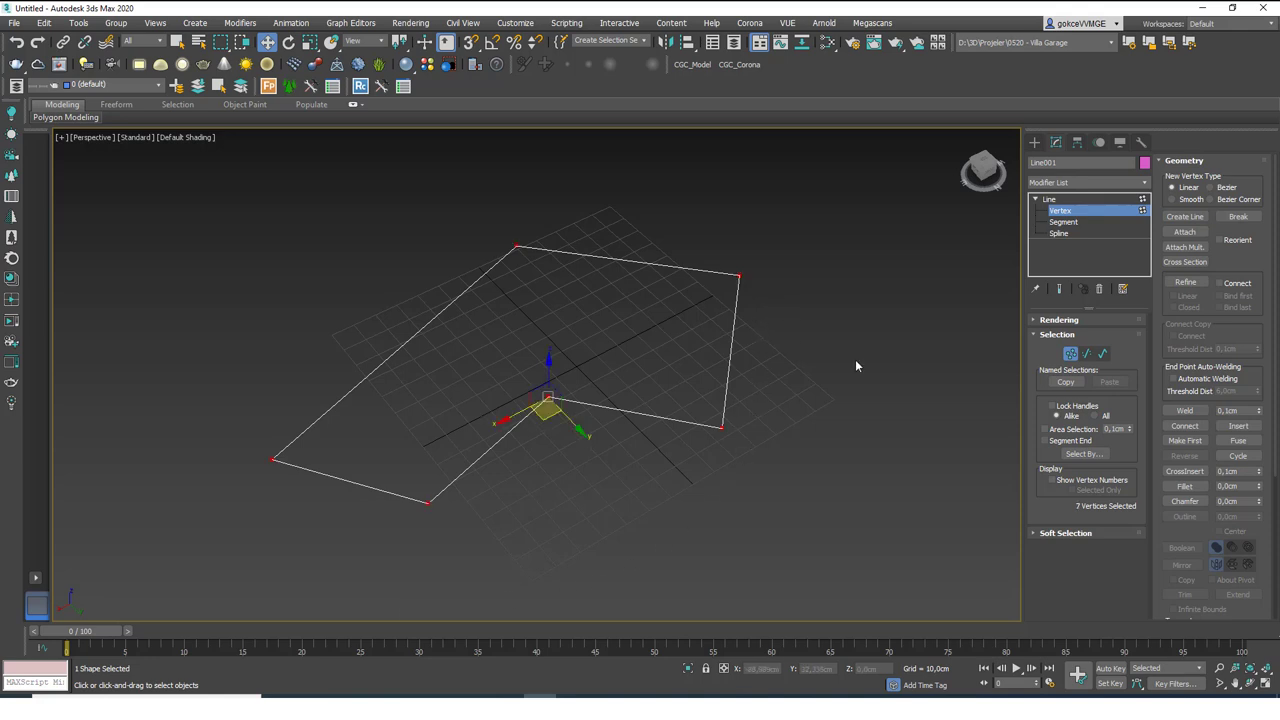
{"action": "left_click", "coordinate": [1184, 410]}
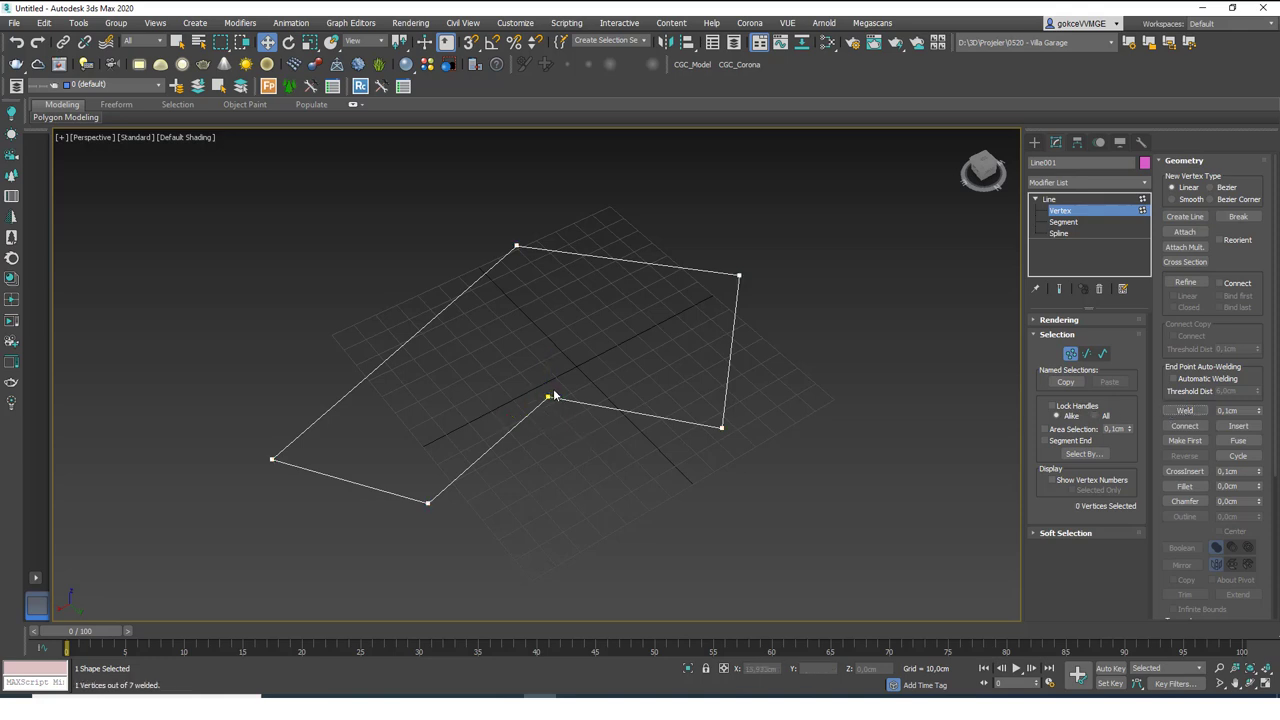
Check the welded inner corner vertex and set the weld threshold to 3 cm
{"action": "double_click", "coordinate": [1232, 410]}
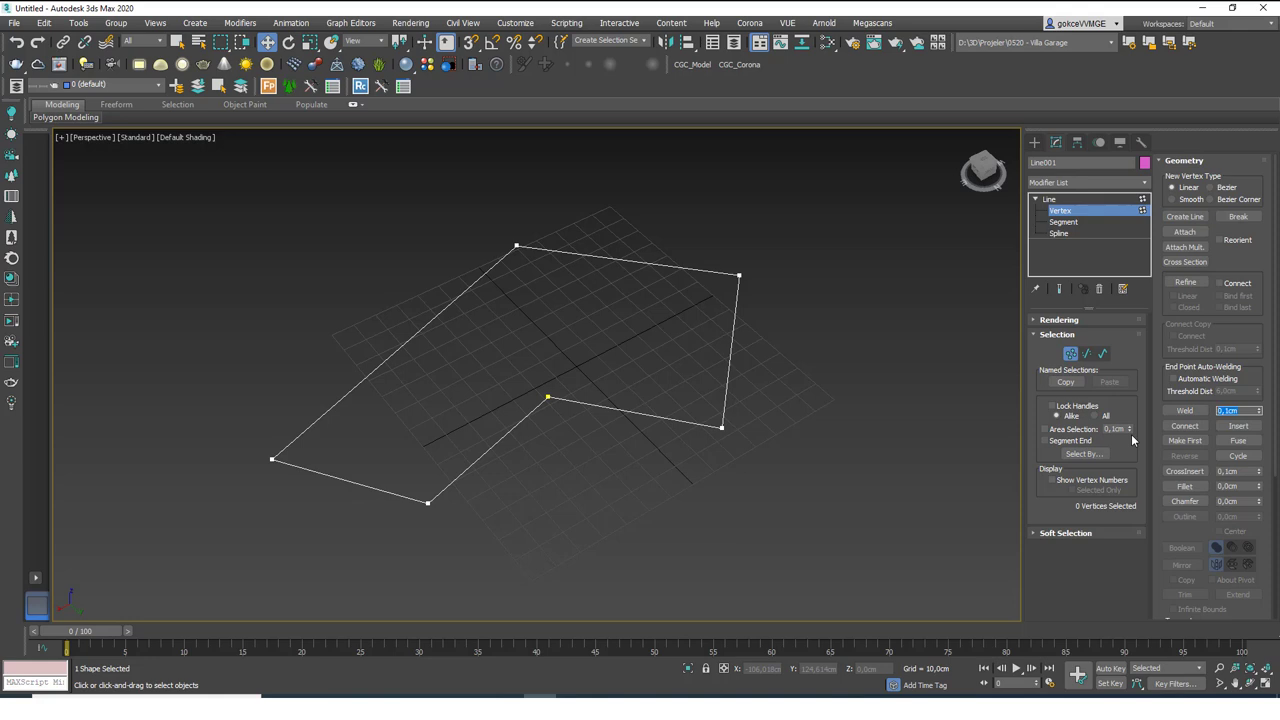
{"action": "left_click", "coordinate": [546, 399]}
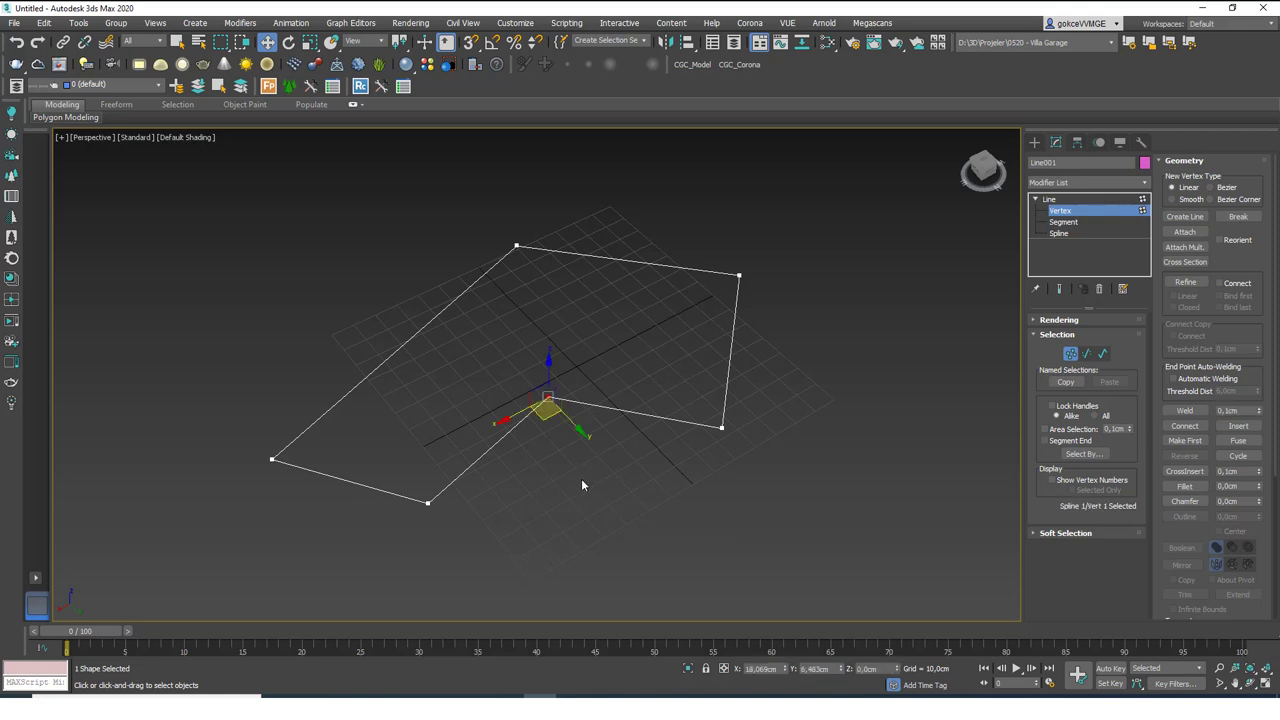
{"action": "left_click", "coordinate": [583, 476]}
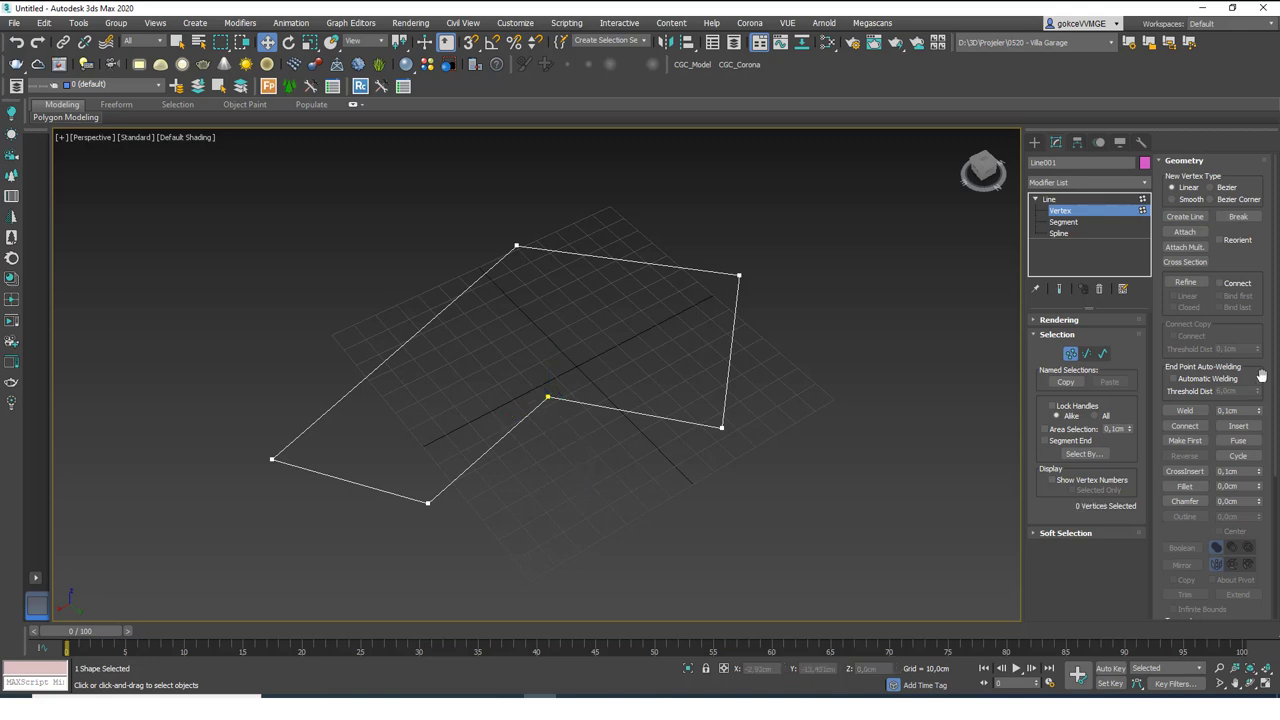
{"action": "left_click", "coordinate": [1234, 412]}
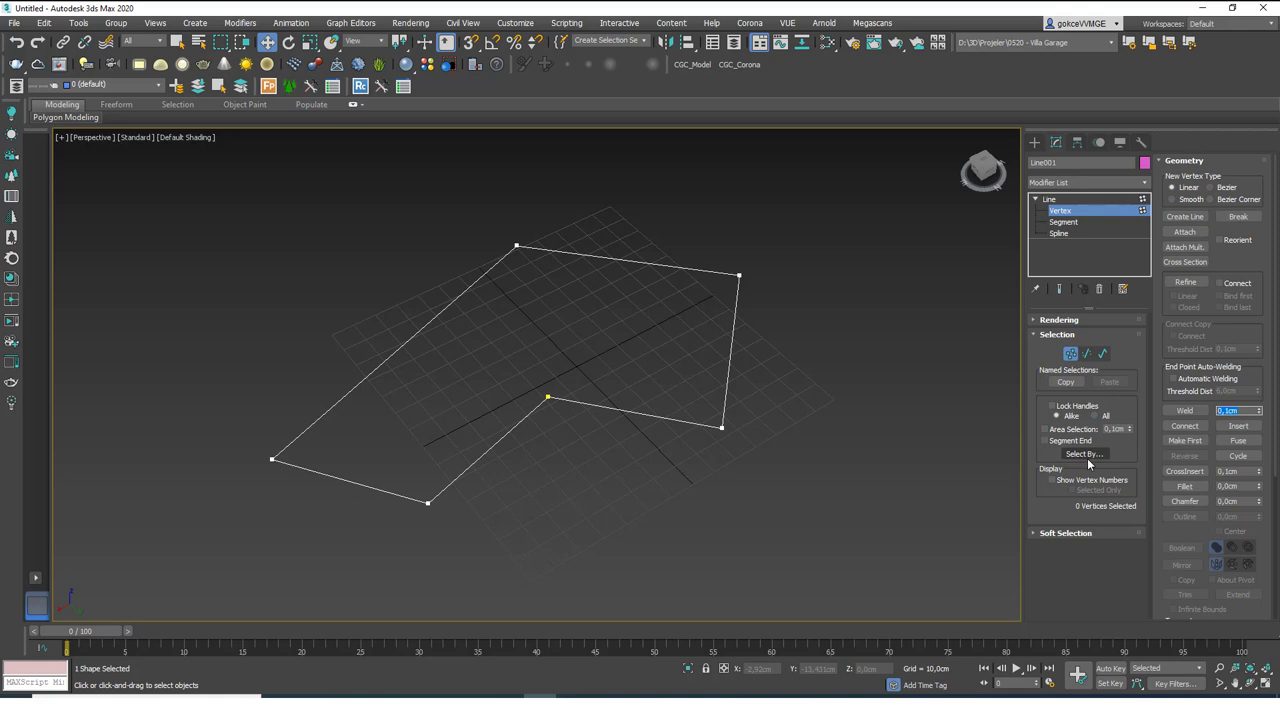
{"action": "type", "text": "3,"}
{"action": "key", "text": "Return"}
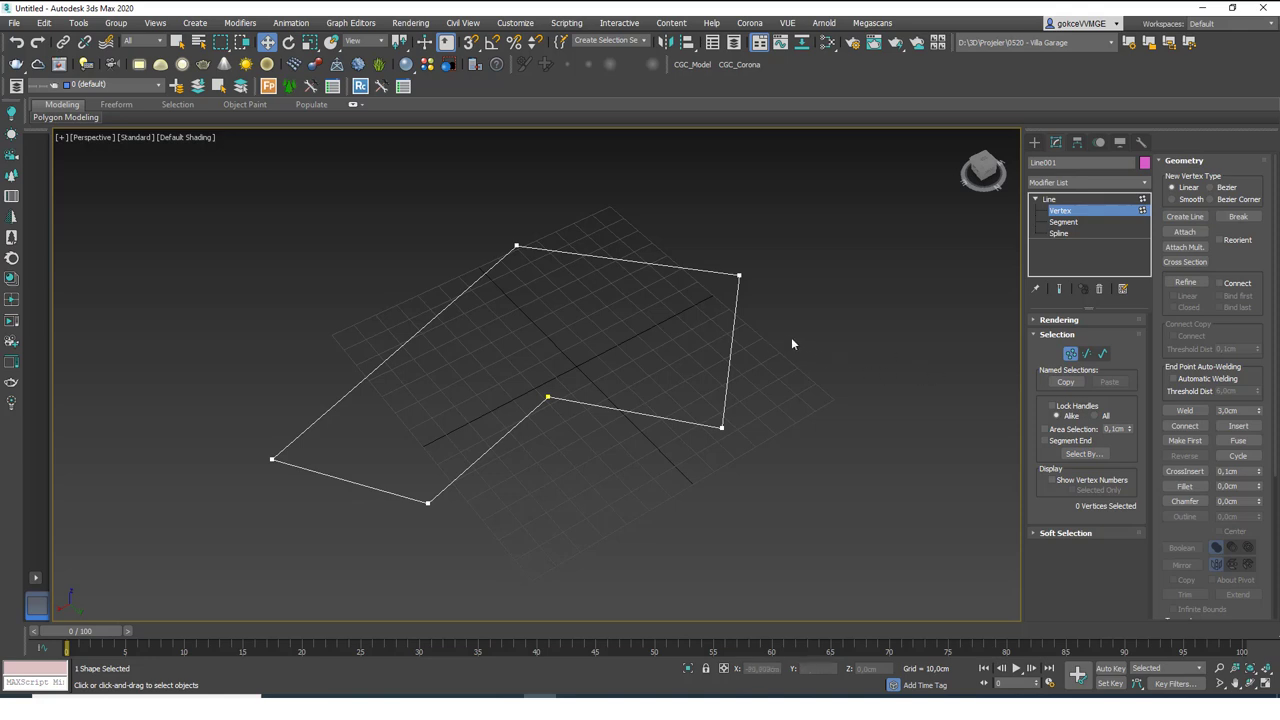
Select the rewelded shape at spline level and verify its closure status and vertex count
{"action": "key", "text": "3"}
{"action": "left_click", "coordinate": [733, 346]}
{"action": "scroll", "coordinate": [1130, 530], "scroll_direction": "down", "scroll_amount": 2}
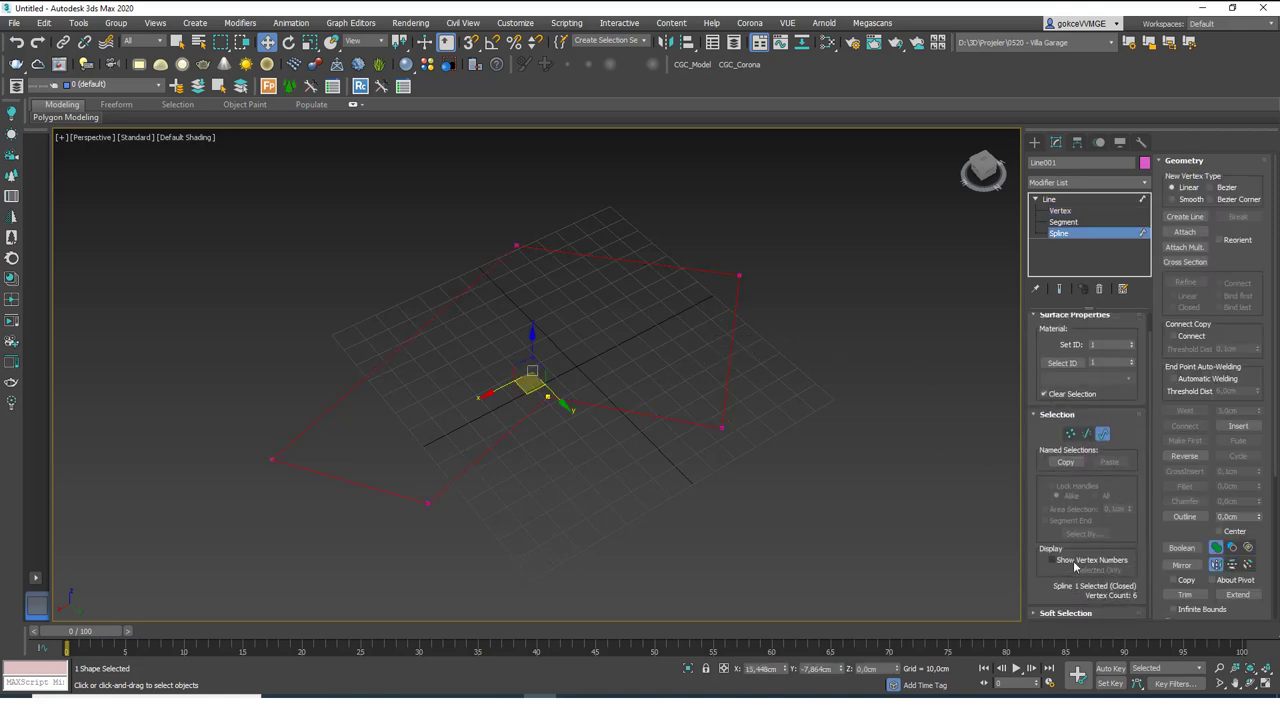
{"action": "left_click", "coordinate": [698, 345]}
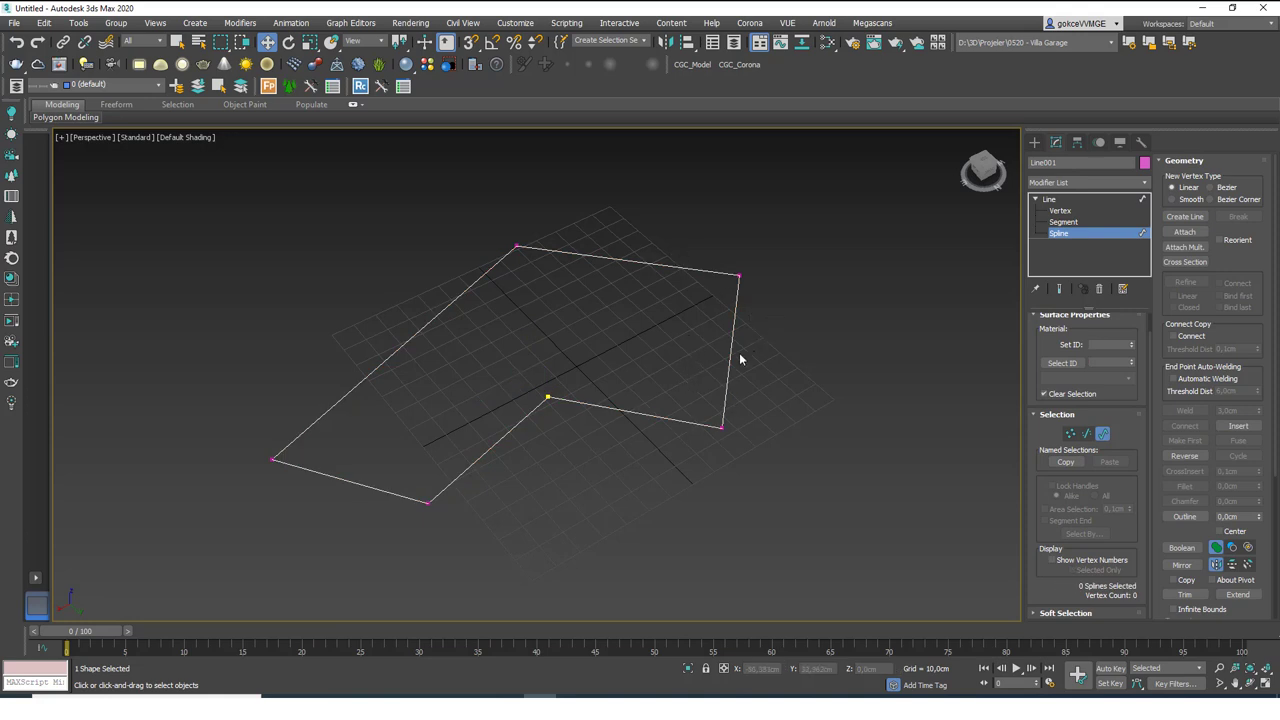
Delete the line's upper-right corner vertex as a trial and undo the deletion
{"action": "left_click", "coordinate": [726, 267]}
{"action": "key", "text": "1"}
{"action": "left_click", "coordinate": [737, 275]}
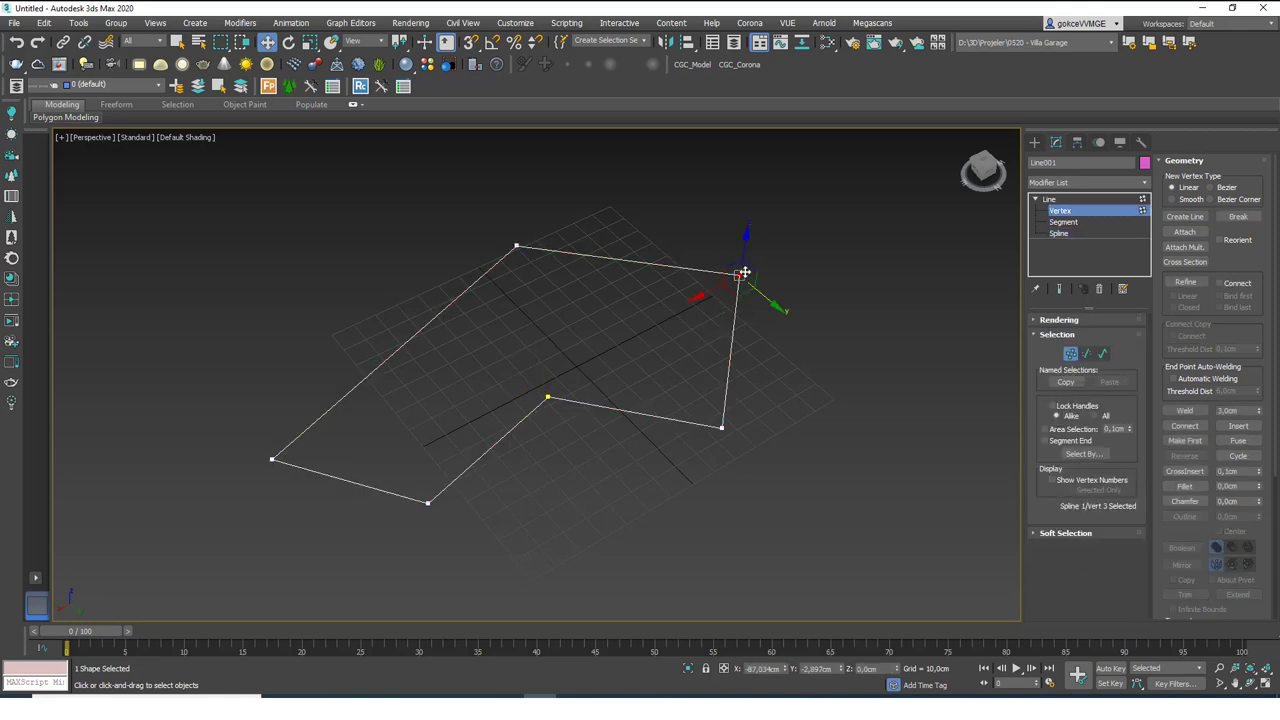
{"action": "key", "text": "Delete"}
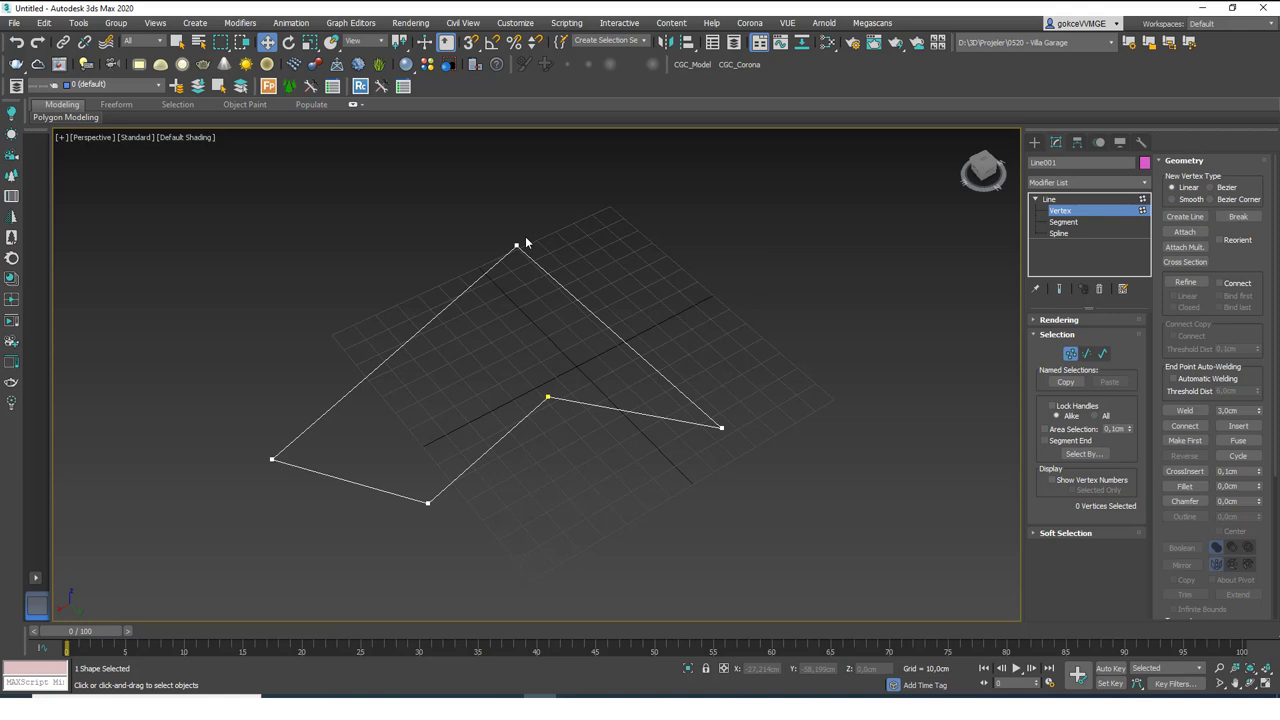
{"action": "key", "text": "ctrl+z"}
{"action": "left_click", "coordinate": [774, 477]}
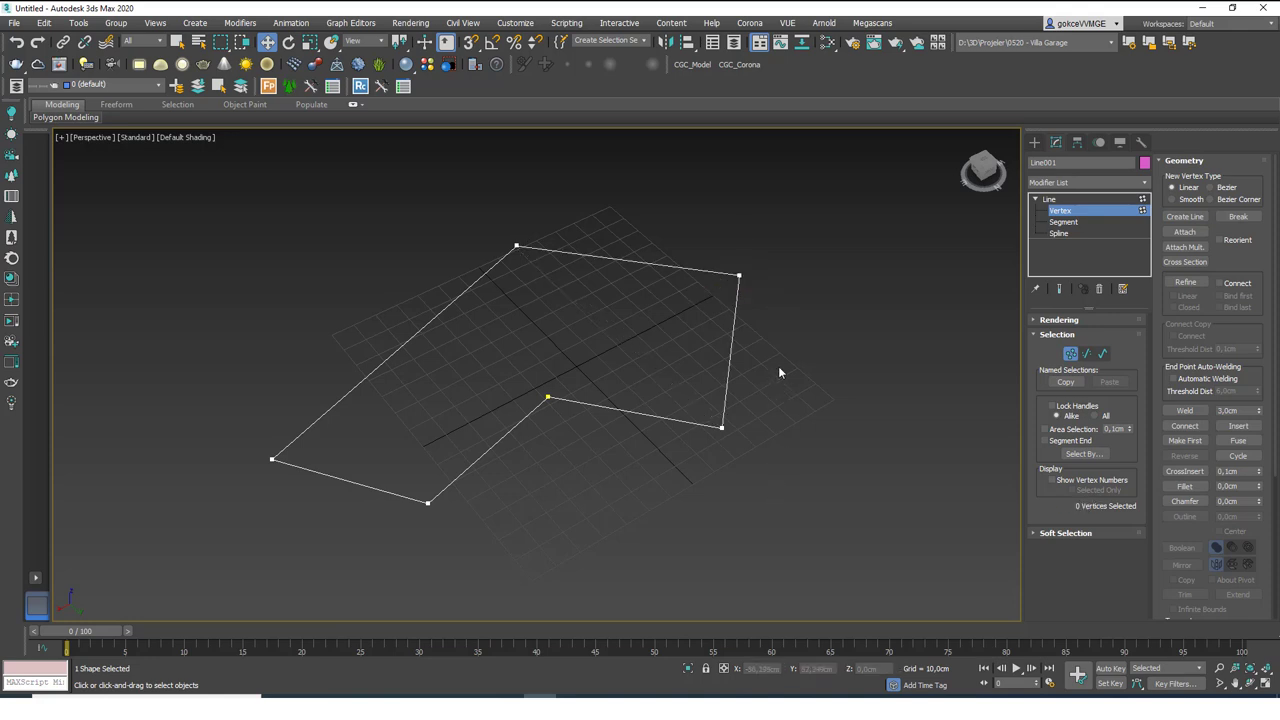
Delete the line's right-hand segment at segment level as a trial and undo the deletion
{"action": "key", "text": "2"}
{"action": "left_click_drag", "start_coordinate": [700, 359], "coordinate": [807, 362]}
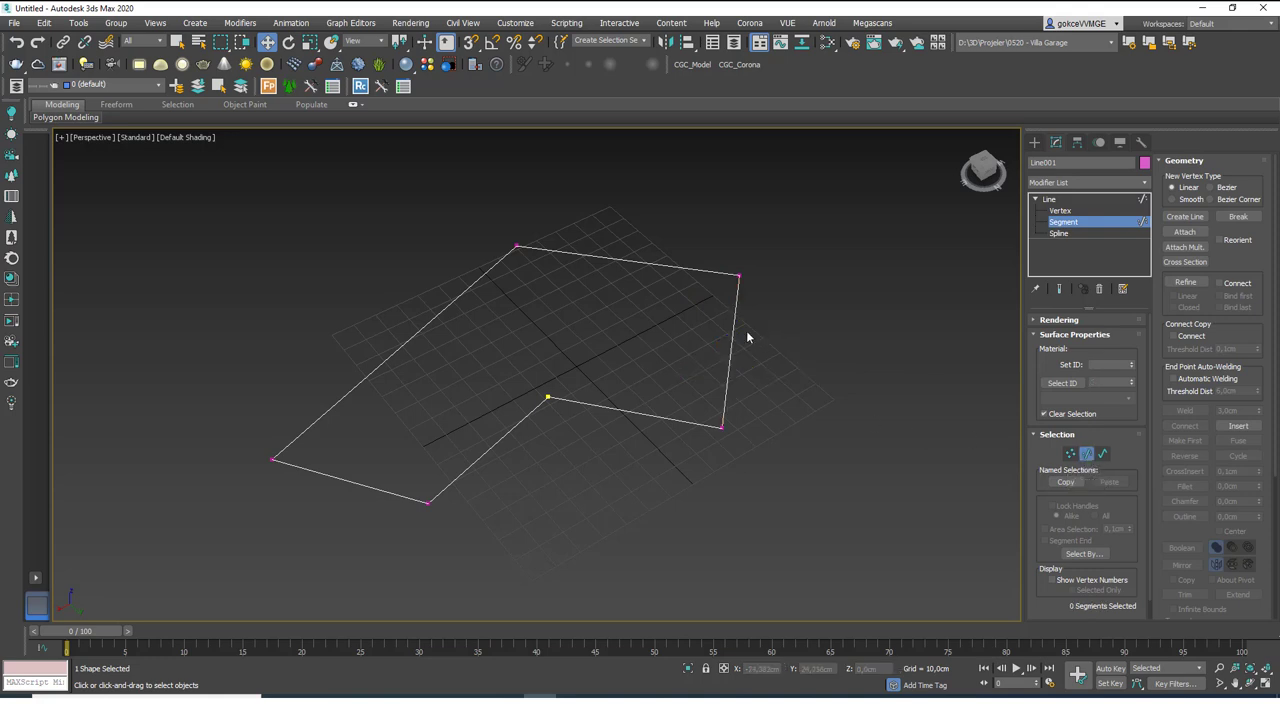
{"action": "key", "text": "Delete"}
{"action": "key", "text": "ctrl+z"}
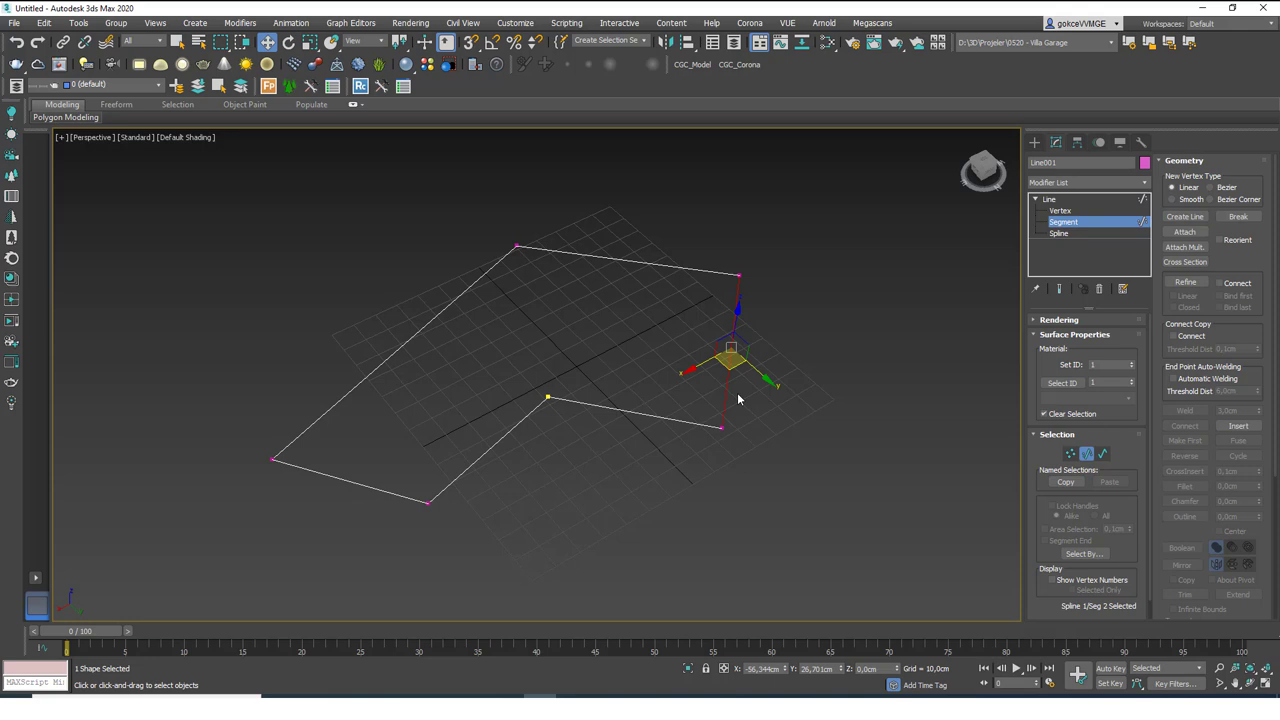
{"action": "left_click", "coordinate": [800, 298]}
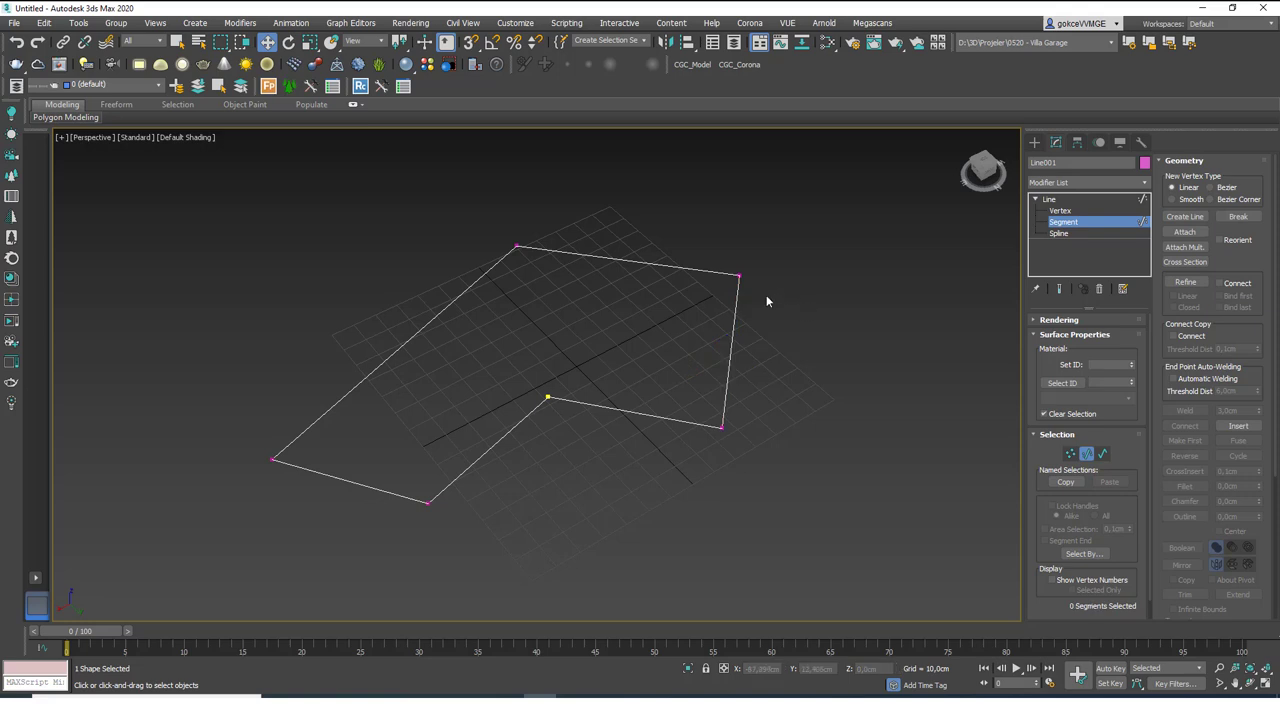
Leave segment level and delete the whole line from the scene
{"action": "left_click", "coordinate": [1095, 221]}
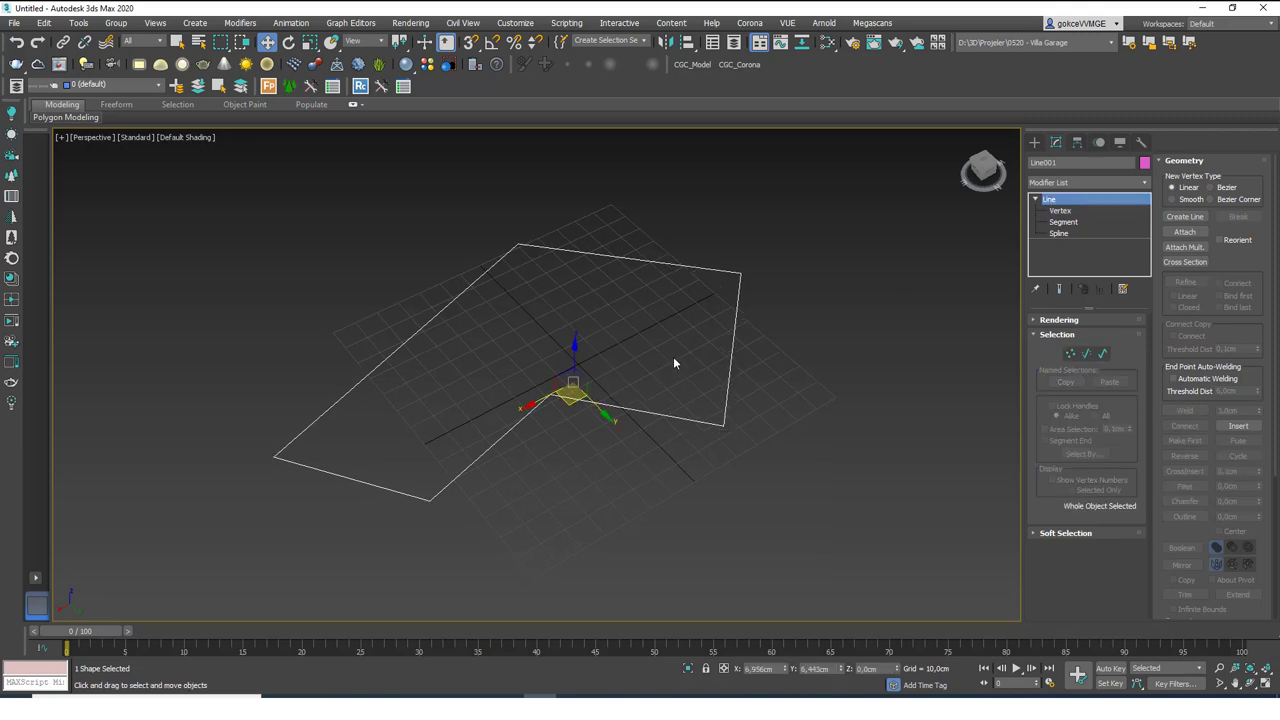
{"action": "left_click", "coordinate": [1066, 221]}
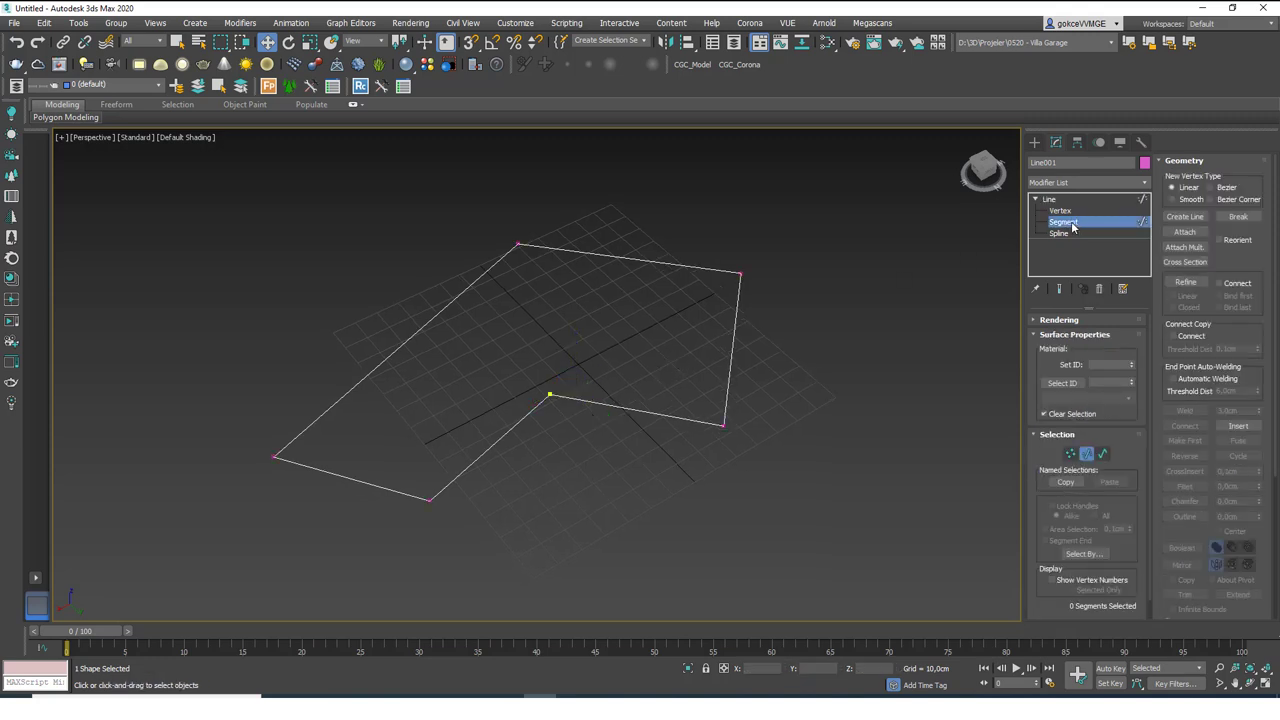
{"action": "left_click", "coordinate": [1070, 222]}
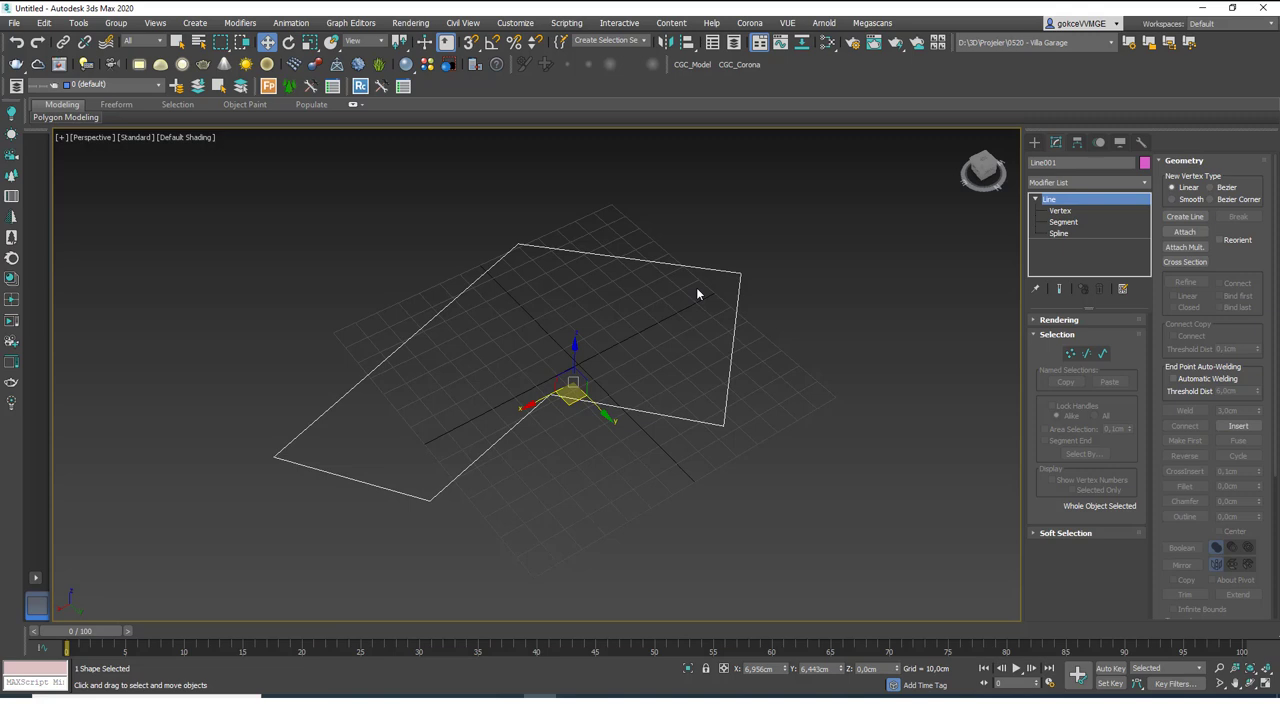
{"action": "key", "text": "Delete"}
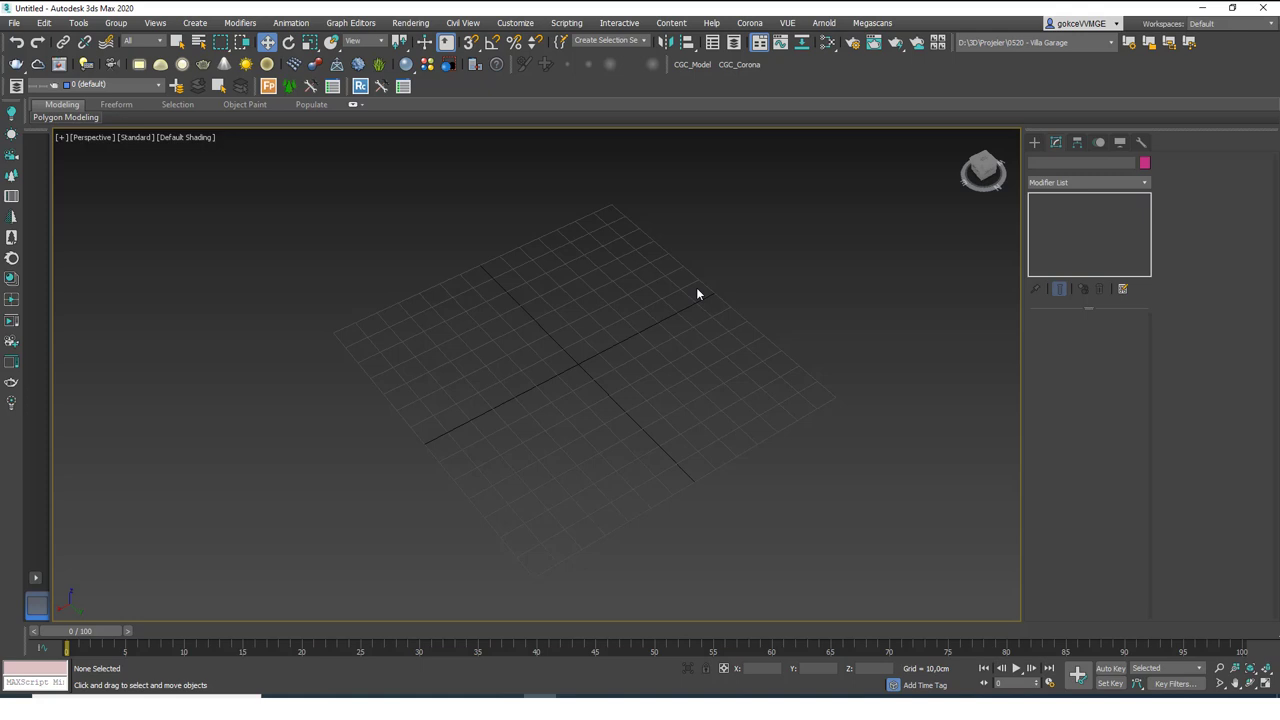
Draw a trial vertical line about 250 cm long in the Top view and delete it
{"action": "left_click", "coordinate": [1035, 143]}
{"action": "left_click", "coordinate": [1060, 233]}
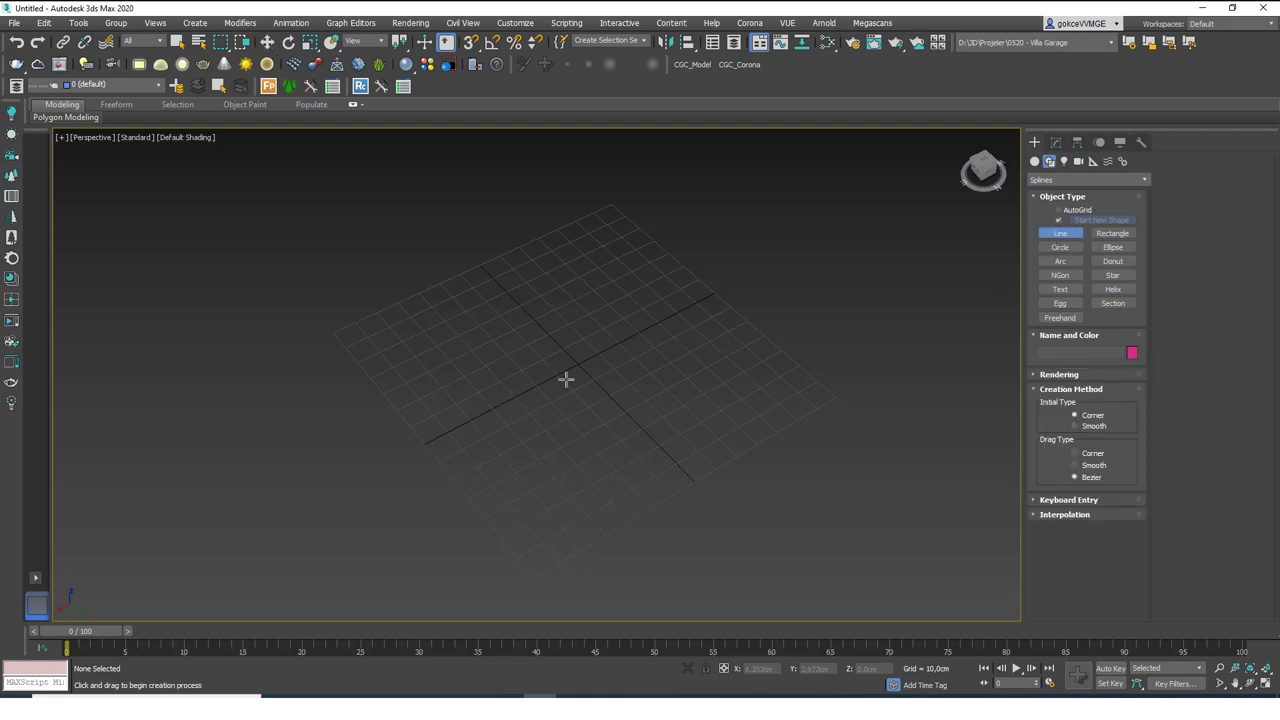
{"action": "key", "text": "t"}
{"action": "middle_click_drag", "start_coordinate": [597, 371], "coordinate": [552, 446]}
{"action": "scroll", "coordinate": [546, 429], "scroll_direction": "down", "scroll_amount": 3}
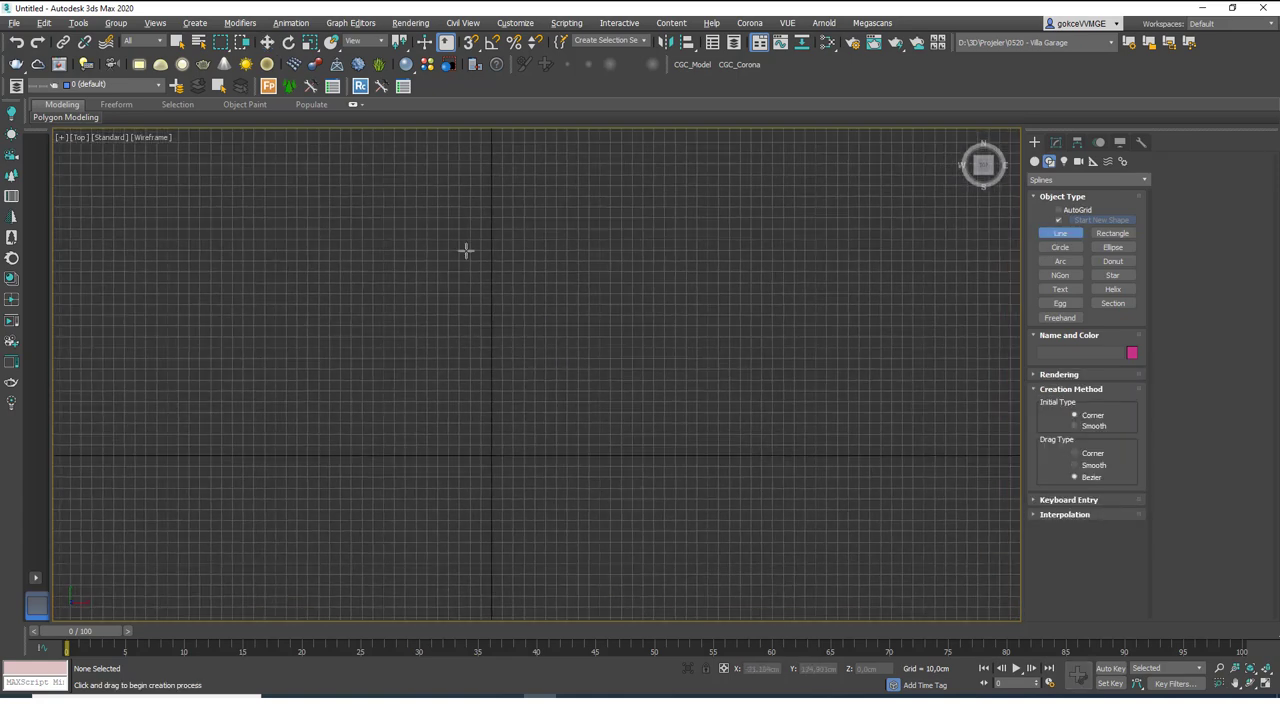
{"action": "left_click", "coordinate": [494, 183]}
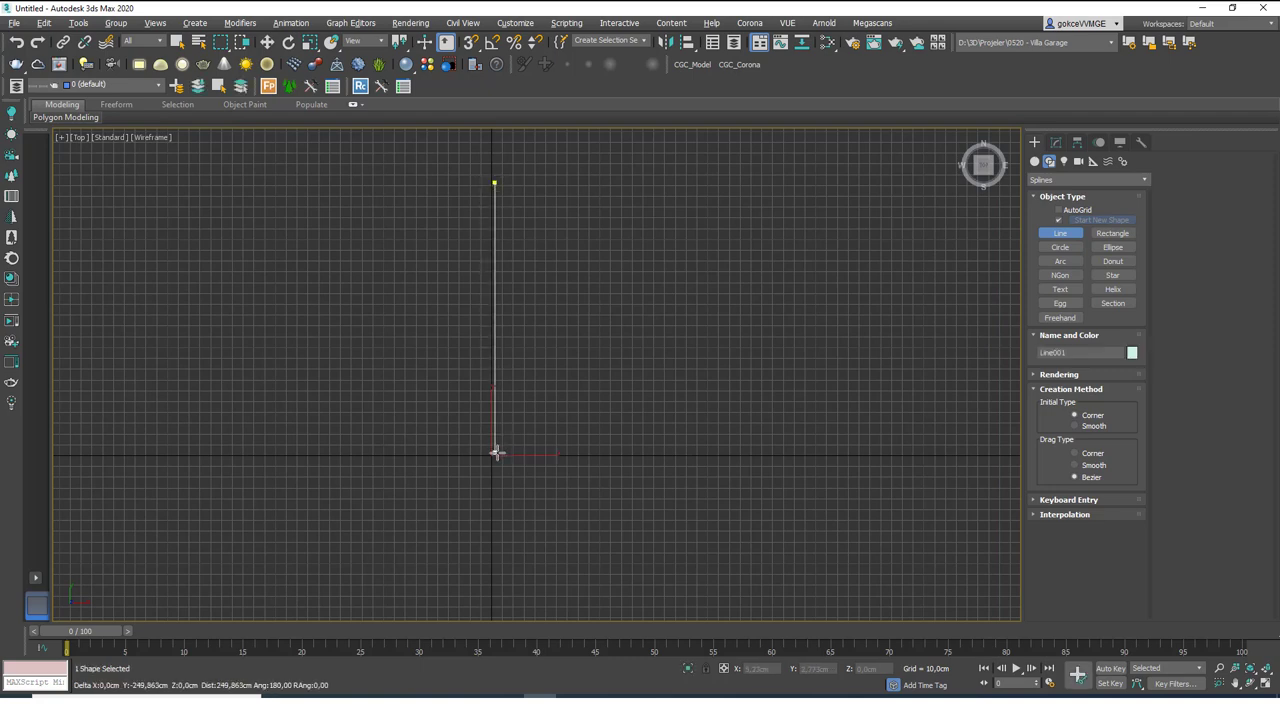
{"action": "left_click", "coordinate": [494, 451]}
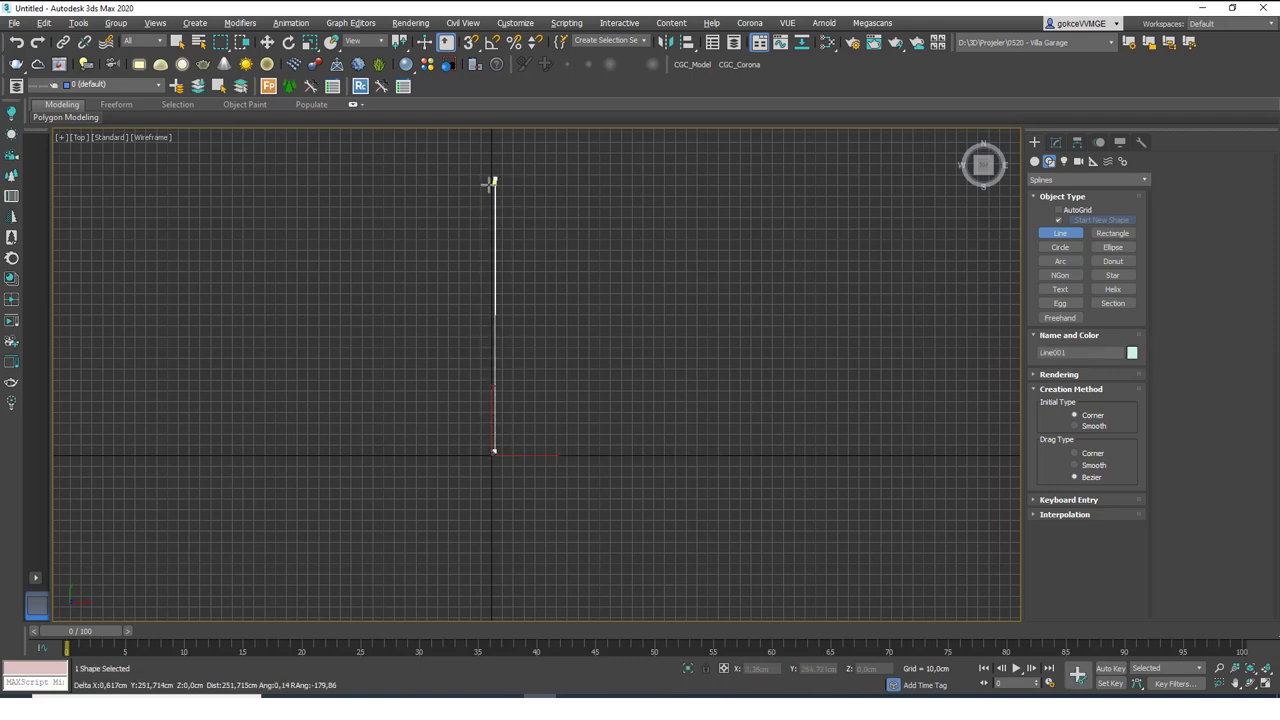
{"action": "right_click", "coordinate": [608, 398]}
{"action": "right_click", "coordinate": [512, 329]}
{"action": "key", "text": "Delete"}
Start the Line tool in the Top view and turn on 3D snapping to grid points
{"action": "scroll", "coordinate": [498, 399], "scroll_direction": "down", "scroll_amount": 3}
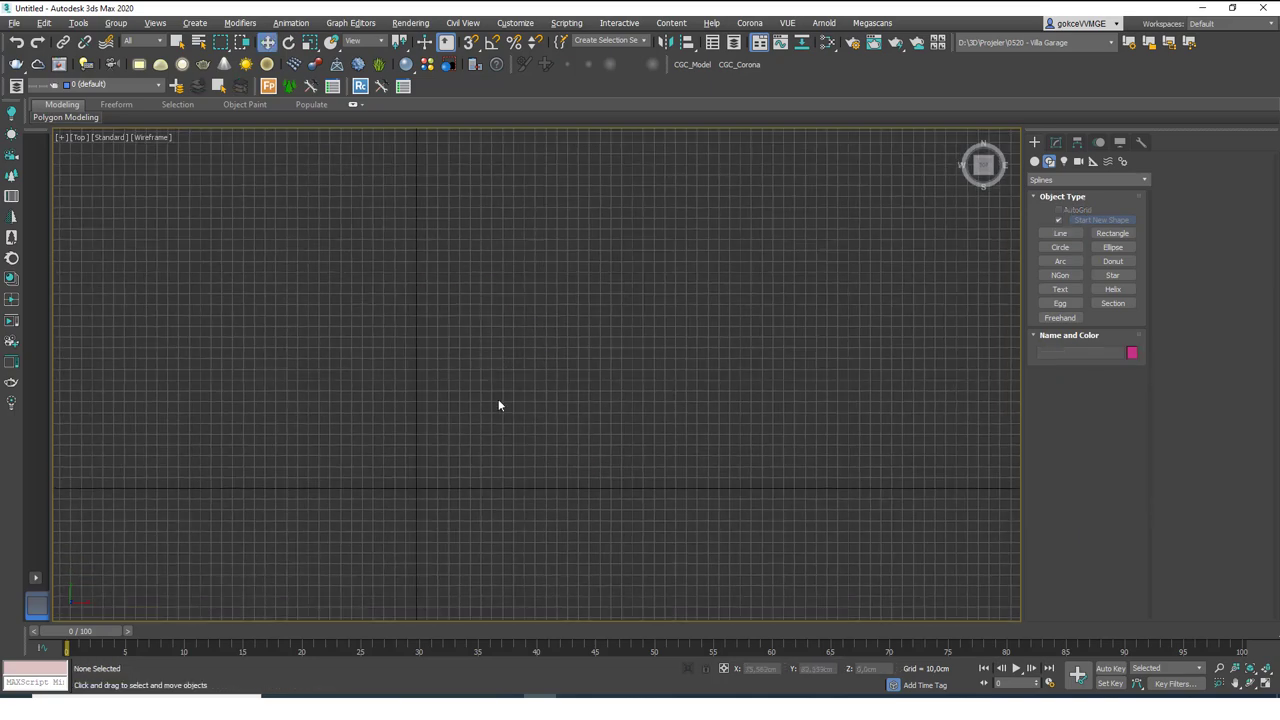
{"action": "left_click", "coordinate": [1045, 234]}
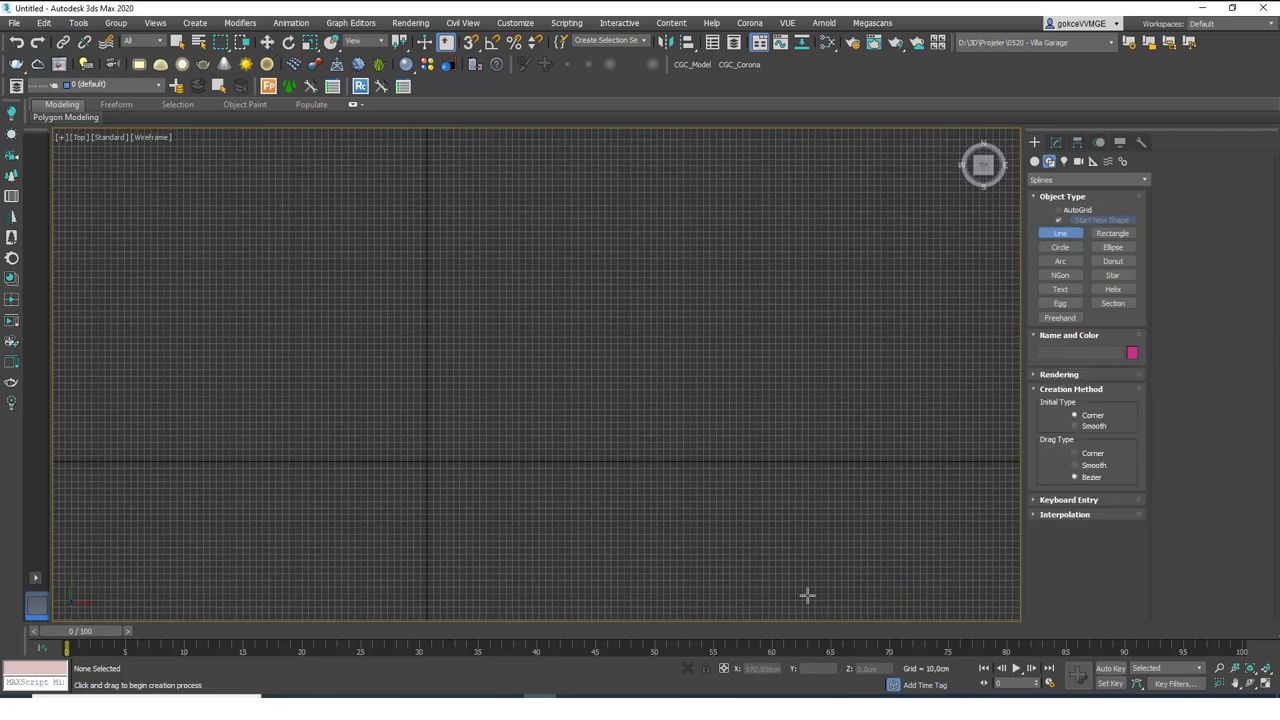
{"action": "left_click", "coordinate": [471, 42]}
{"action": "right_click", "coordinate": [471, 42]}
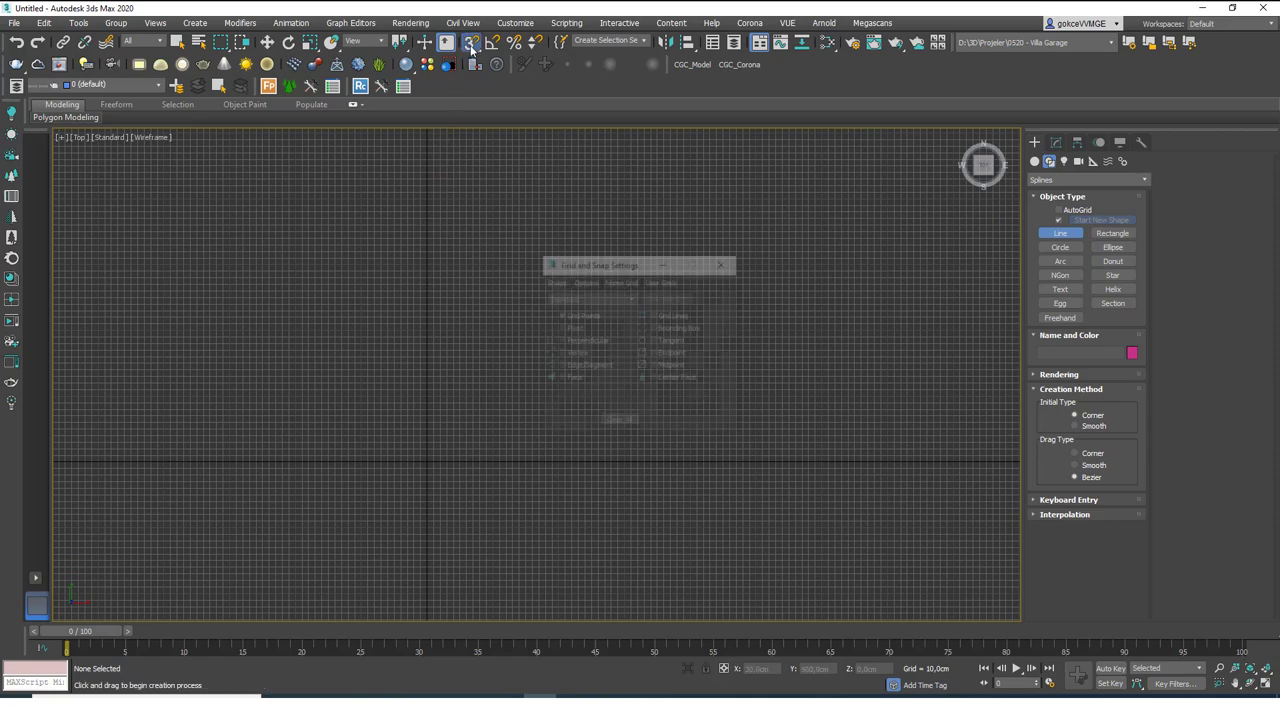
{"action": "left_click", "coordinate": [724, 263]}
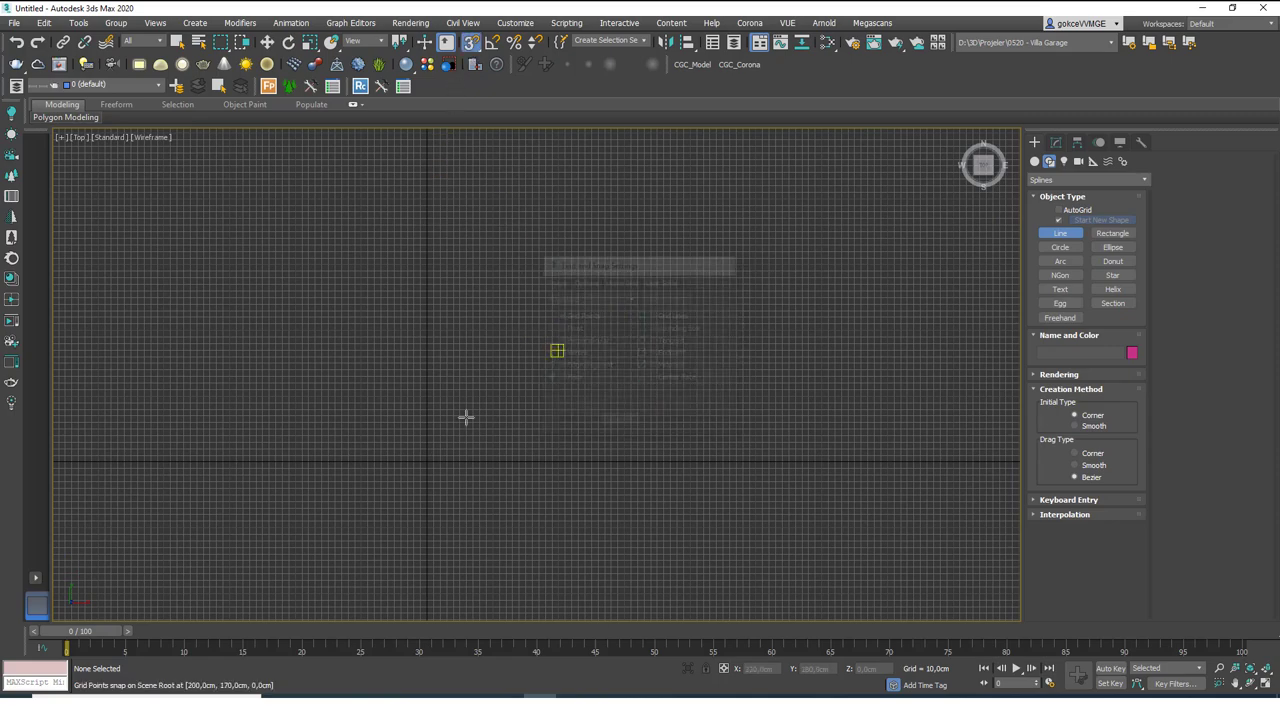
Draw the outline from the origin 600 cm upward, 300 cm across, and around a notch 100 cm deep and 200 cm wide
{"action": "left_click", "coordinate": [426, 461]}
{"action": "middle_click_drag", "start_coordinate": [428, 237], "coordinate": [397, 294]}
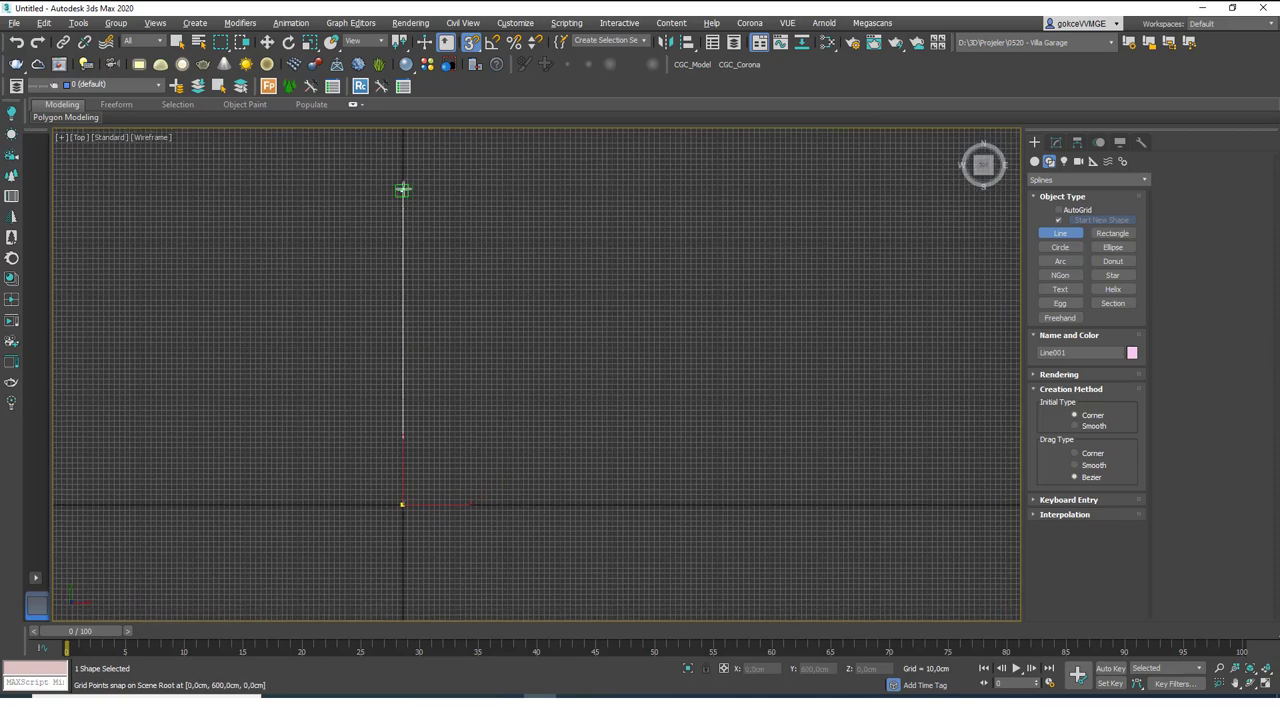
{"action": "left_click", "coordinate": [402, 189]}
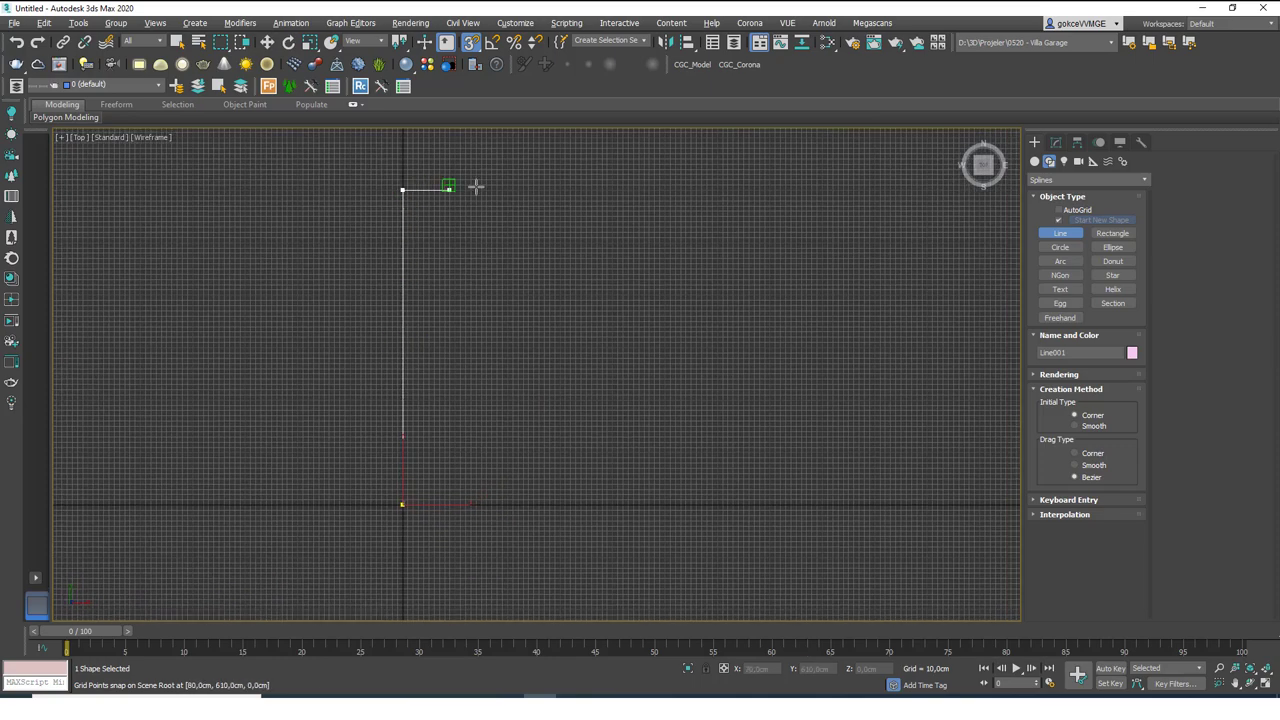
{"action": "left_click", "coordinate": [559, 189]}
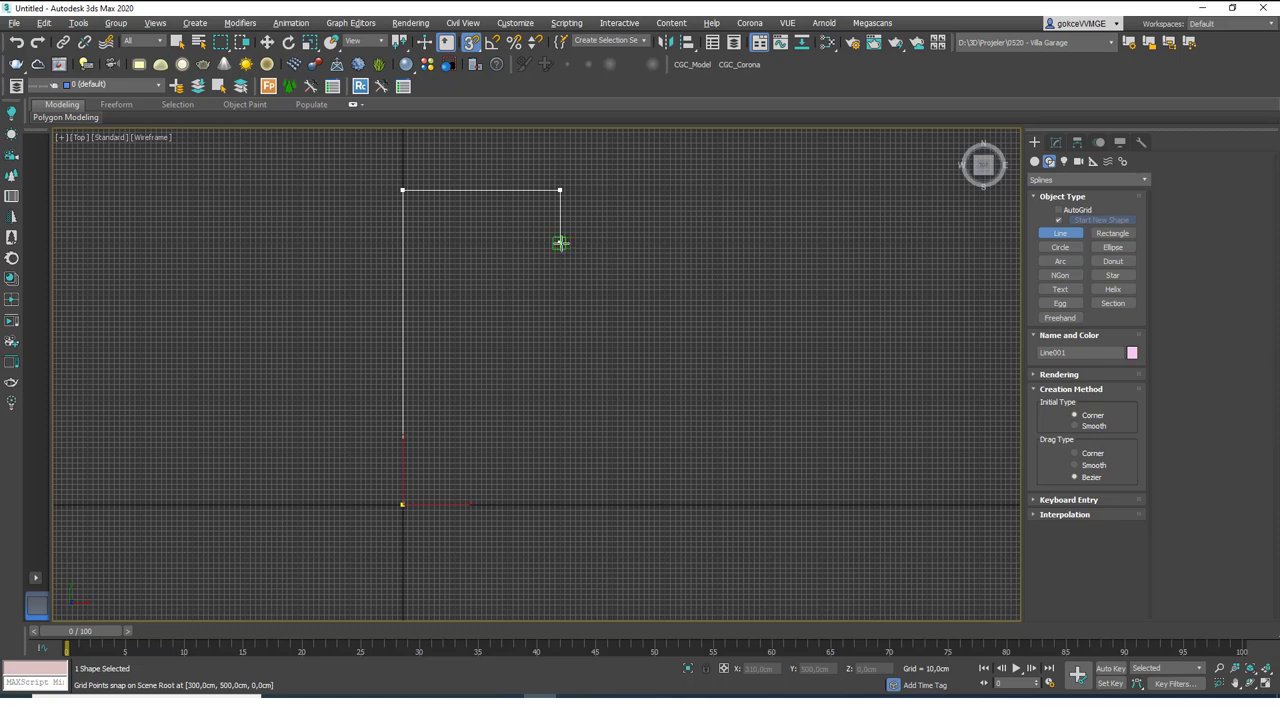
{"action": "left_click", "coordinate": [561, 242]}
{"action": "left_click", "coordinate": [664, 242]}
{"action": "left_click", "coordinate": [664, 190]}
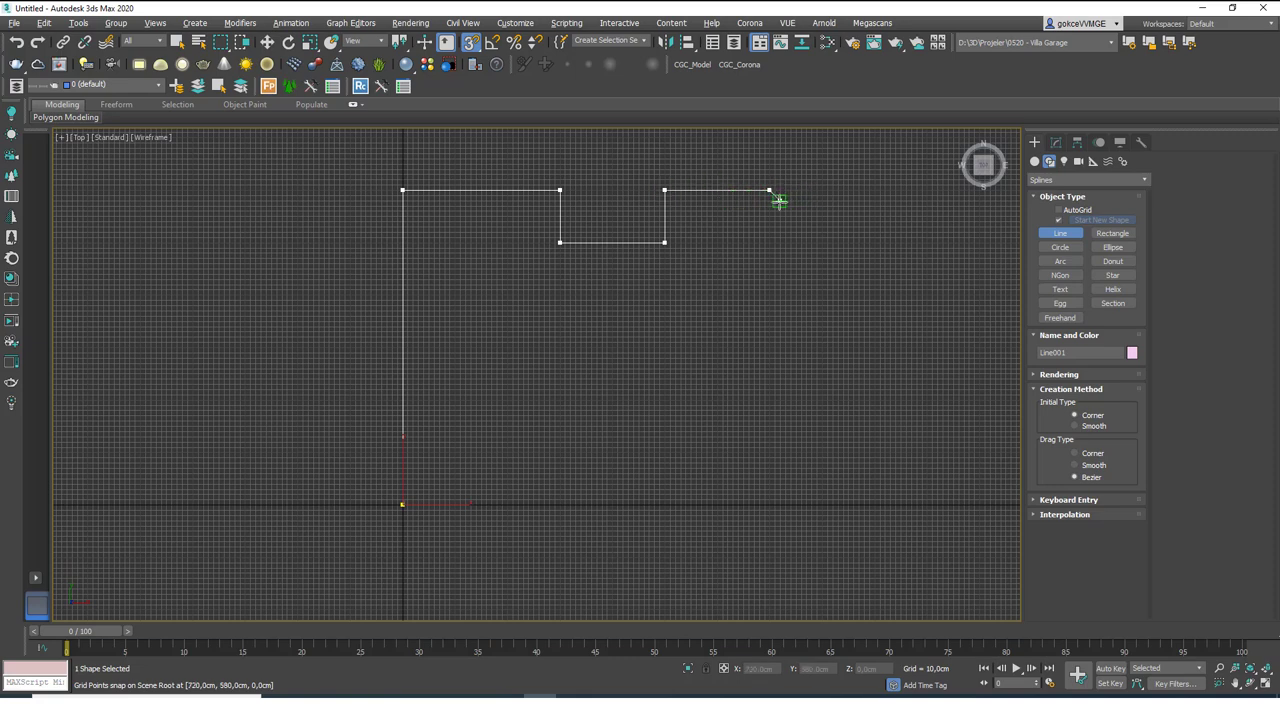
{"action": "left_click", "coordinate": [771, 190]}
{"action": "left_click", "coordinate": [402, 186]}
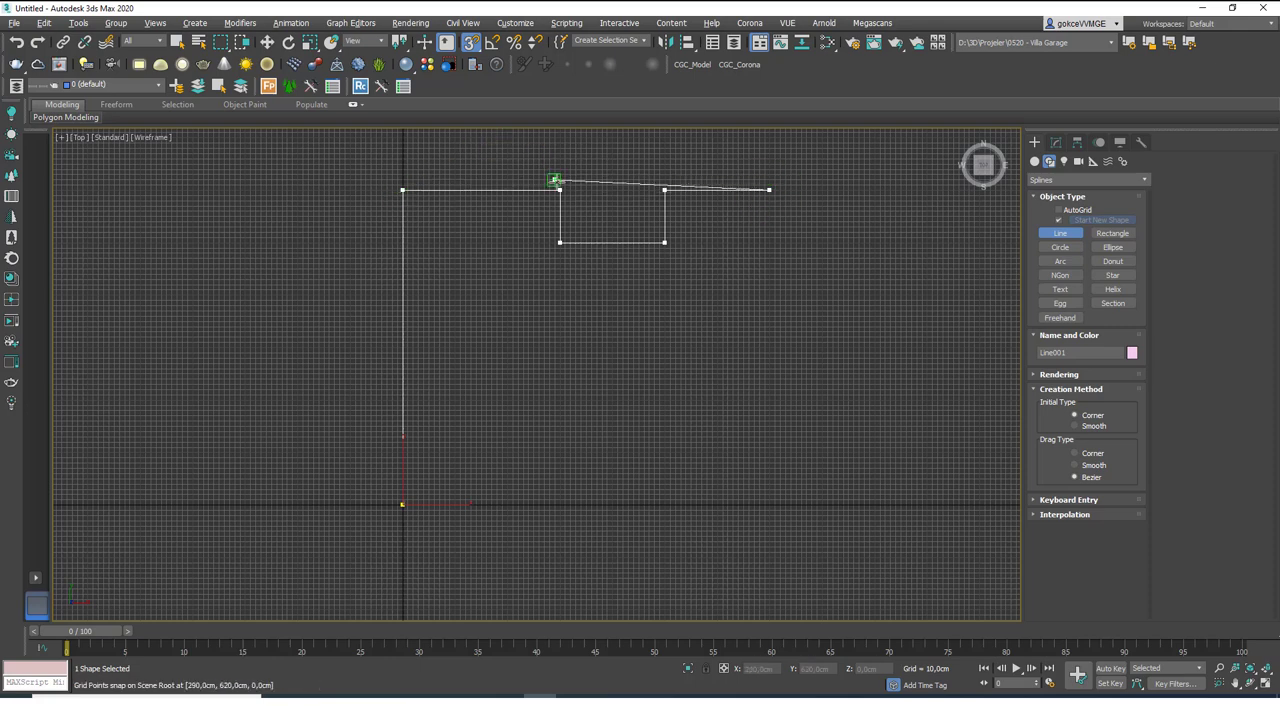
{"action": "left_click", "coordinate": [771, 188]}
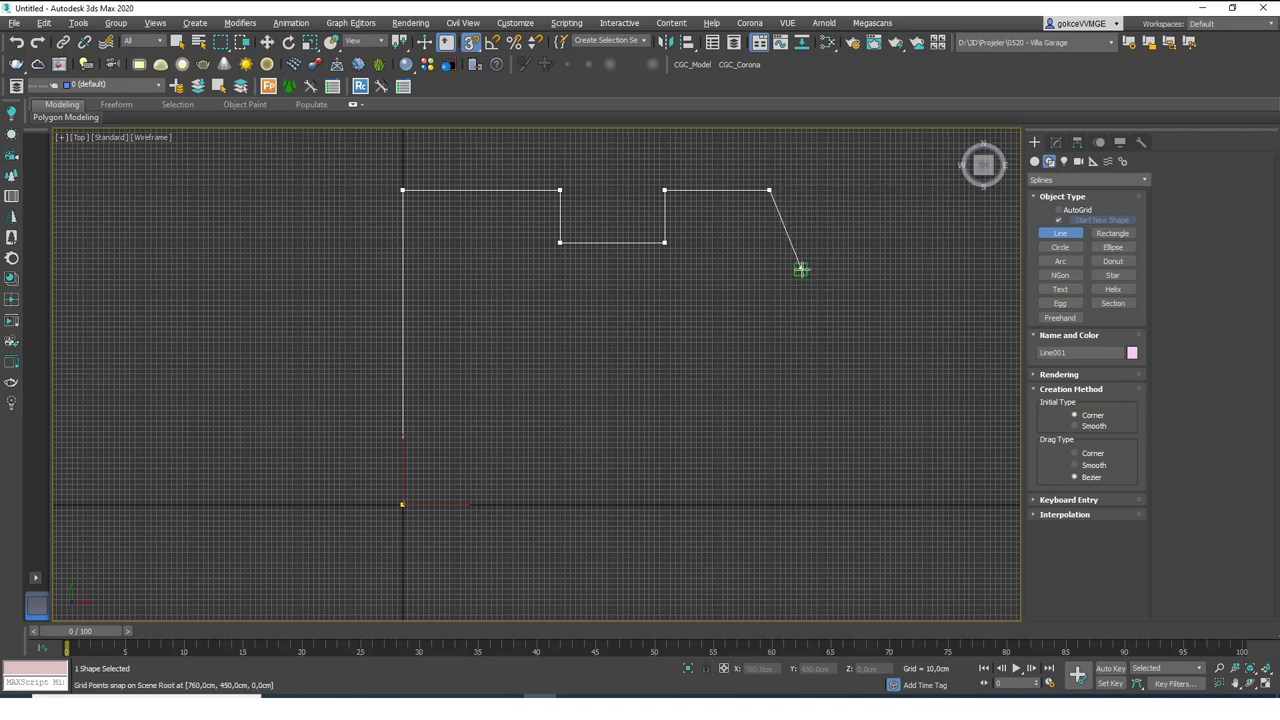
{"action": "key", "text": "BackSpace"}
Continue the outline through grid points 800, 600 cm and 800, 0 cm, and close the spline at the origin
{"action": "left_click", "coordinate": [822, 190]}
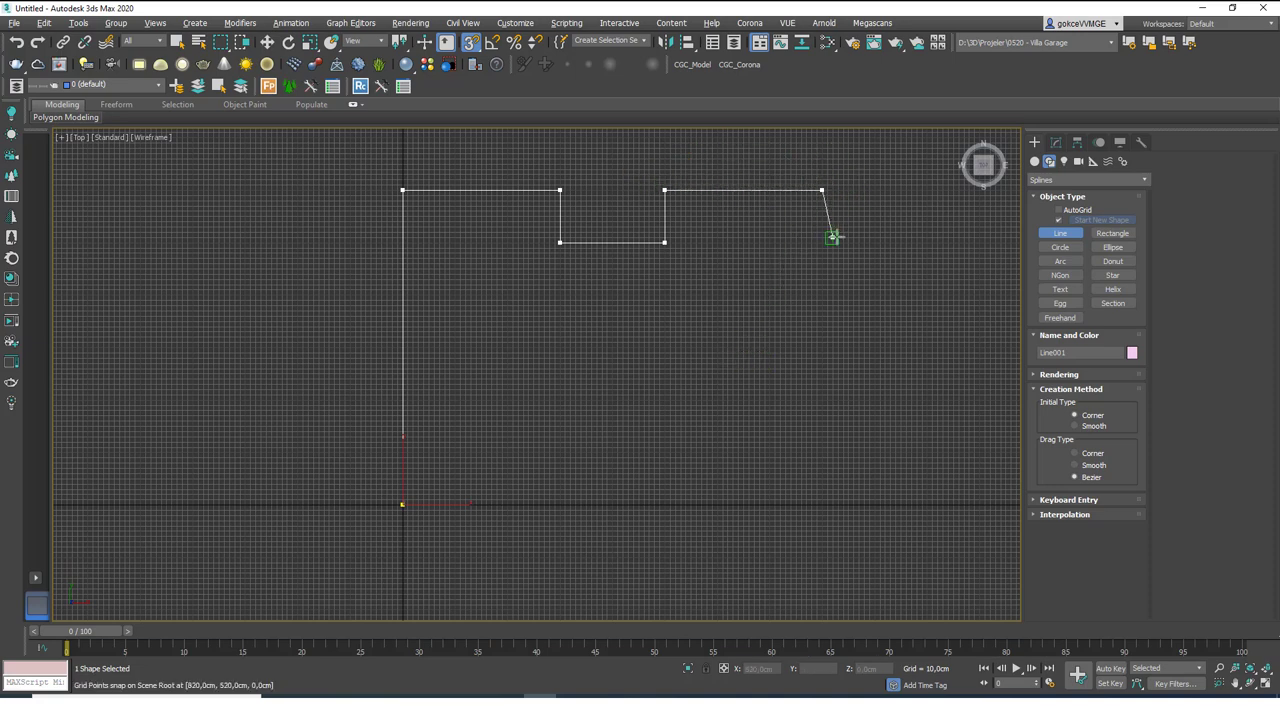
{"action": "left_click", "coordinate": [822, 441]}
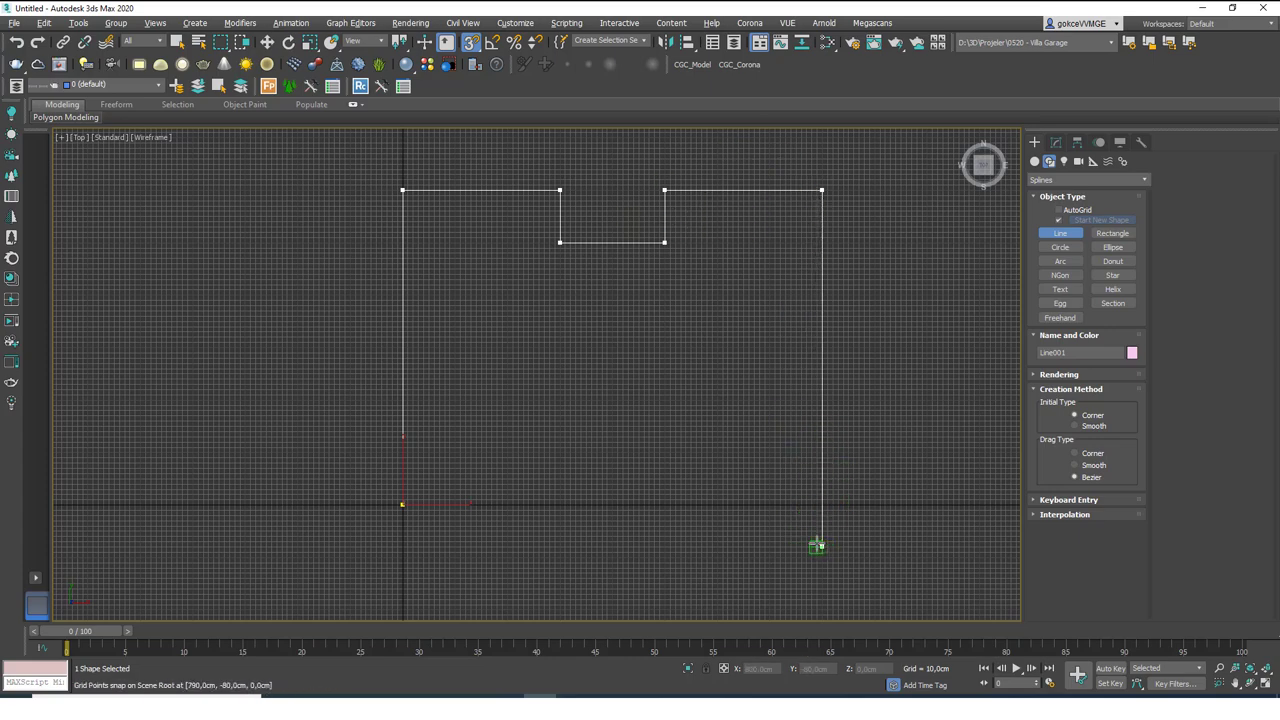
{"action": "left_click", "coordinate": [820, 540]}
{"action": "key", "text": "BackSpace"}
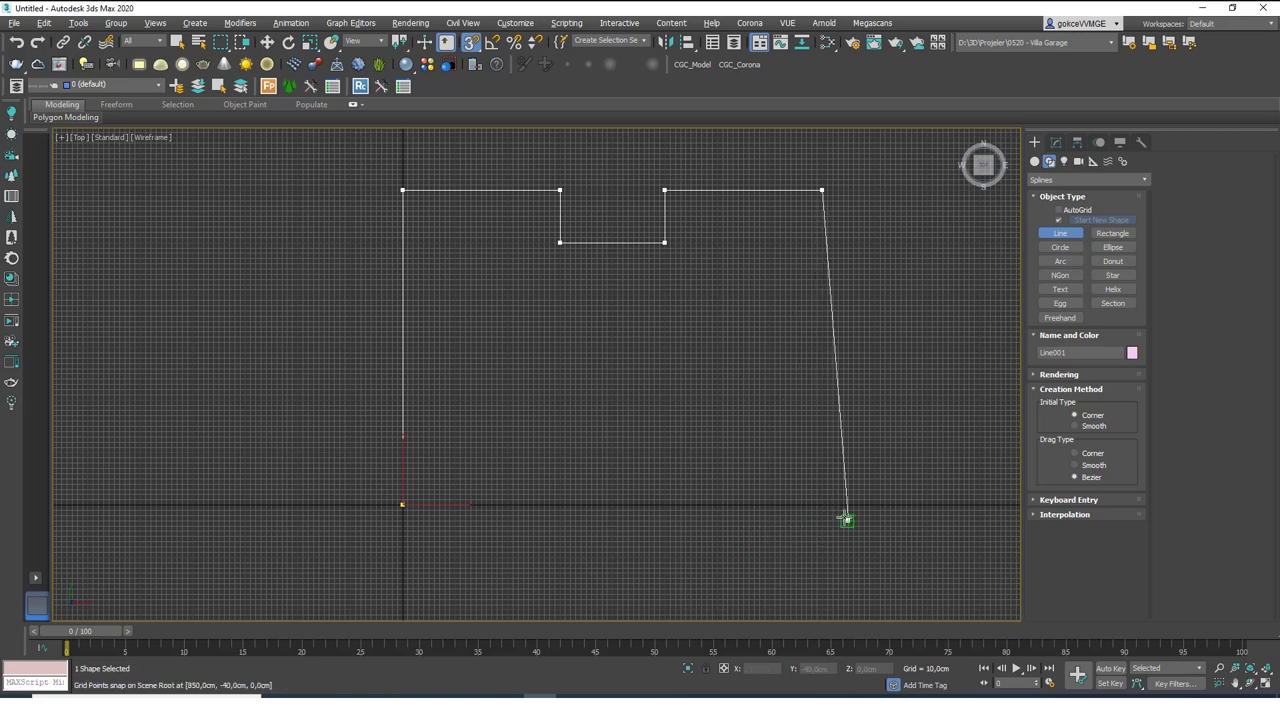
{"action": "left_click", "coordinate": [820, 505]}
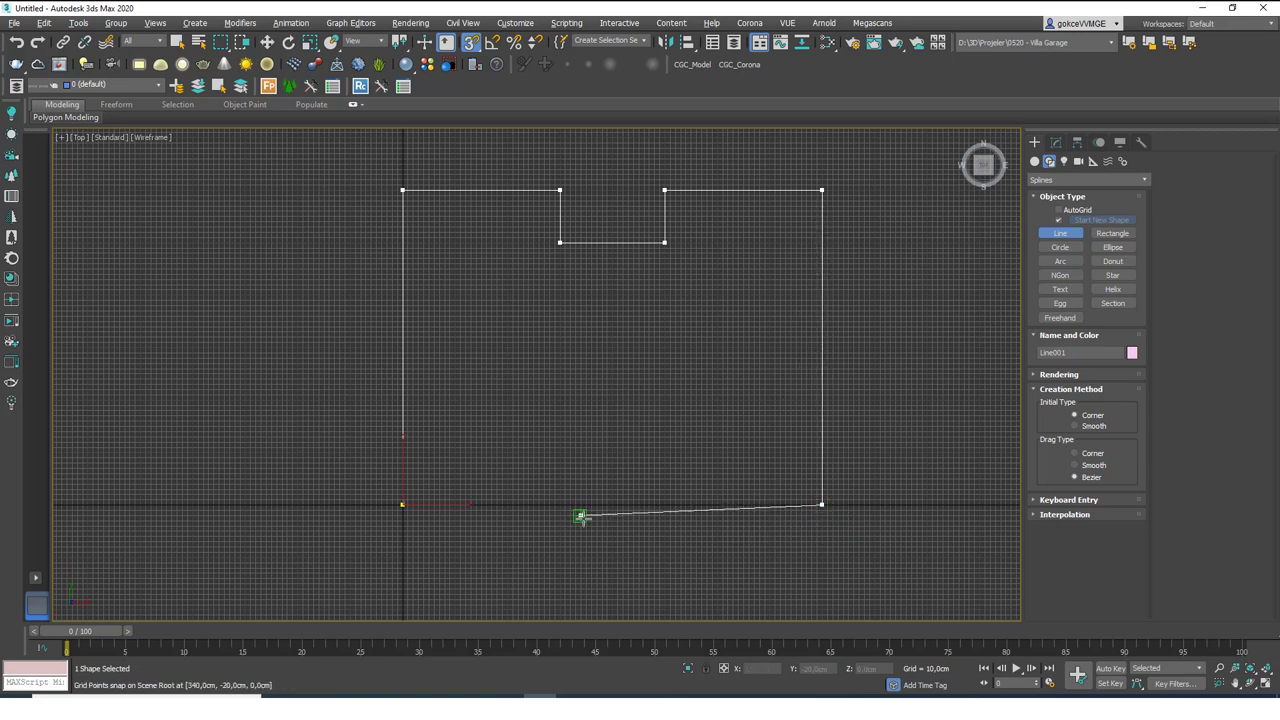
{"action": "left_click", "coordinate": [401, 505]}
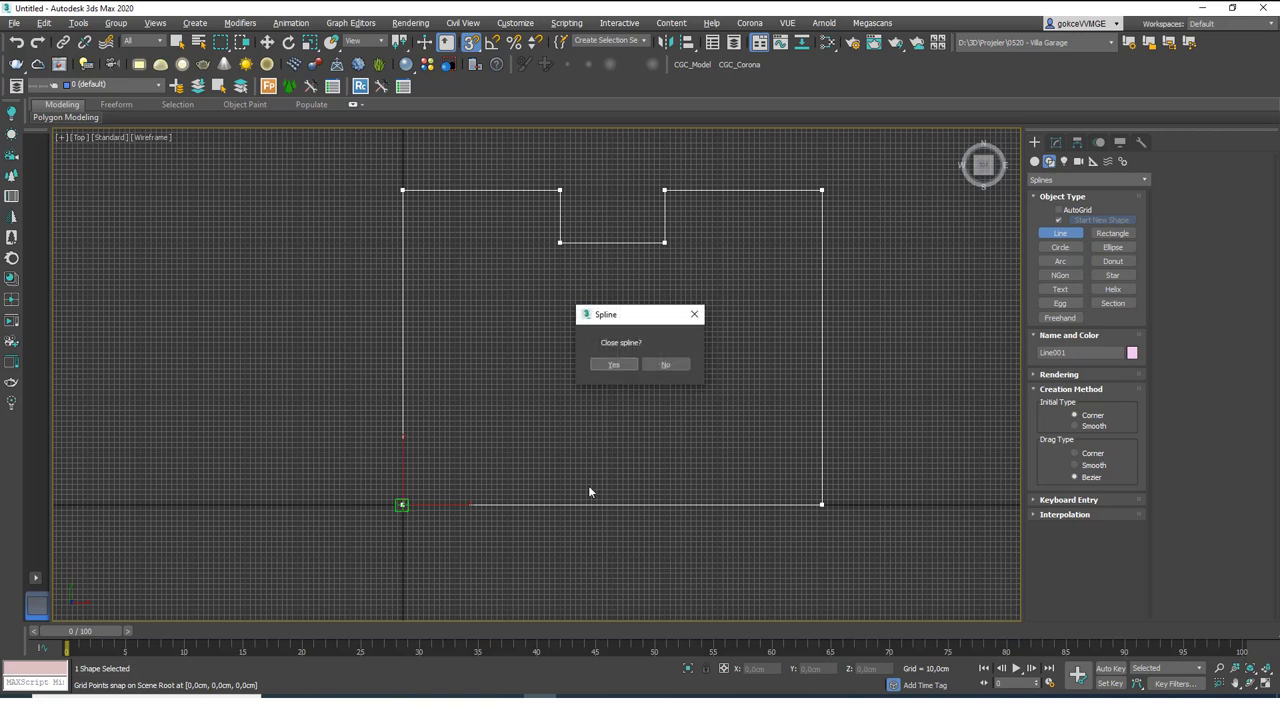
{"action": "left_click", "coordinate": [614, 363]}
{"action": "right_click", "coordinate": [523, 426]}
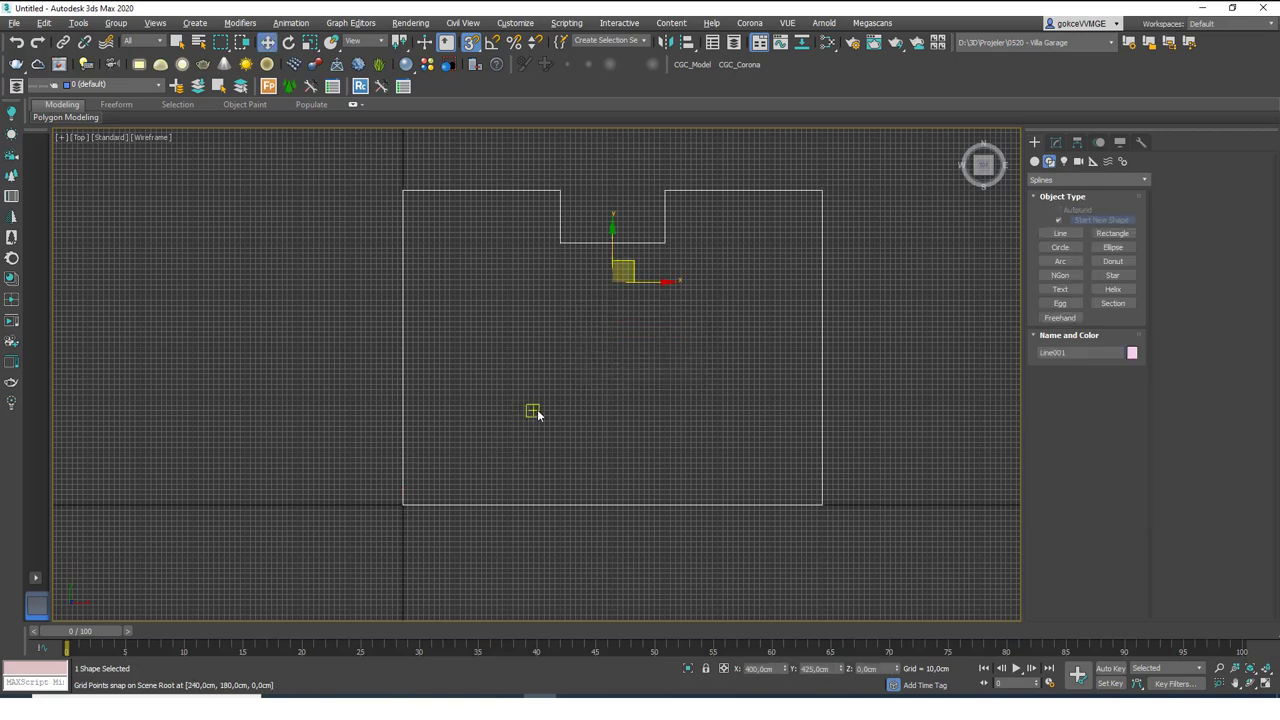
Show the outline in a Perspective view and delete its 600 cm side farthest from the origin at segment level
{"action": "key", "text": "p"}
{"action": "middle_click_drag", "start_coordinate": [652, 392], "coordinate": [636, 304], "text": "alt"}
{"action": "scroll", "coordinate": [636, 304], "scroll_direction": "down", "scroll_amount": 3}
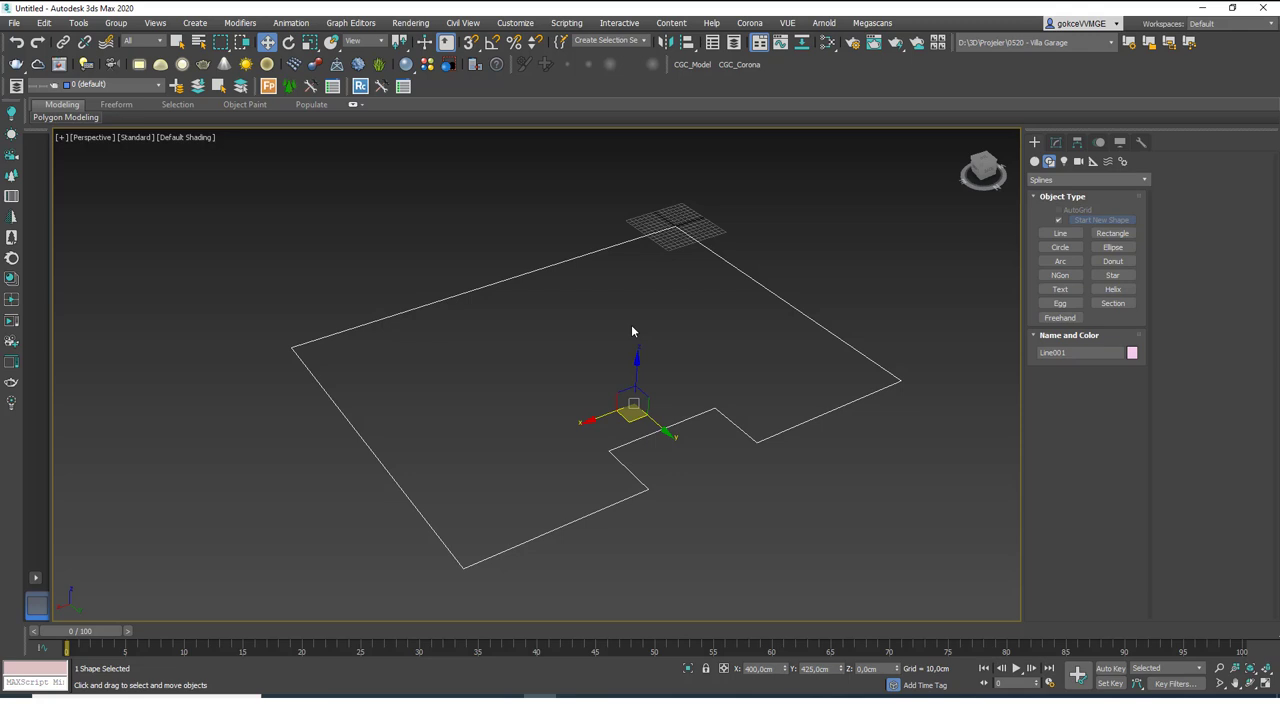
{"action": "mouse_move", "coordinate": [583, 283]}
{"action": "middle_mouse_down"}
{"action": "mouse_move", "coordinate": [574, 303]}
{"action": "mouse_move", "coordinate": [586, 289]}
{"action": "middle_mouse_up"}
{"action": "key", "text": "2"}
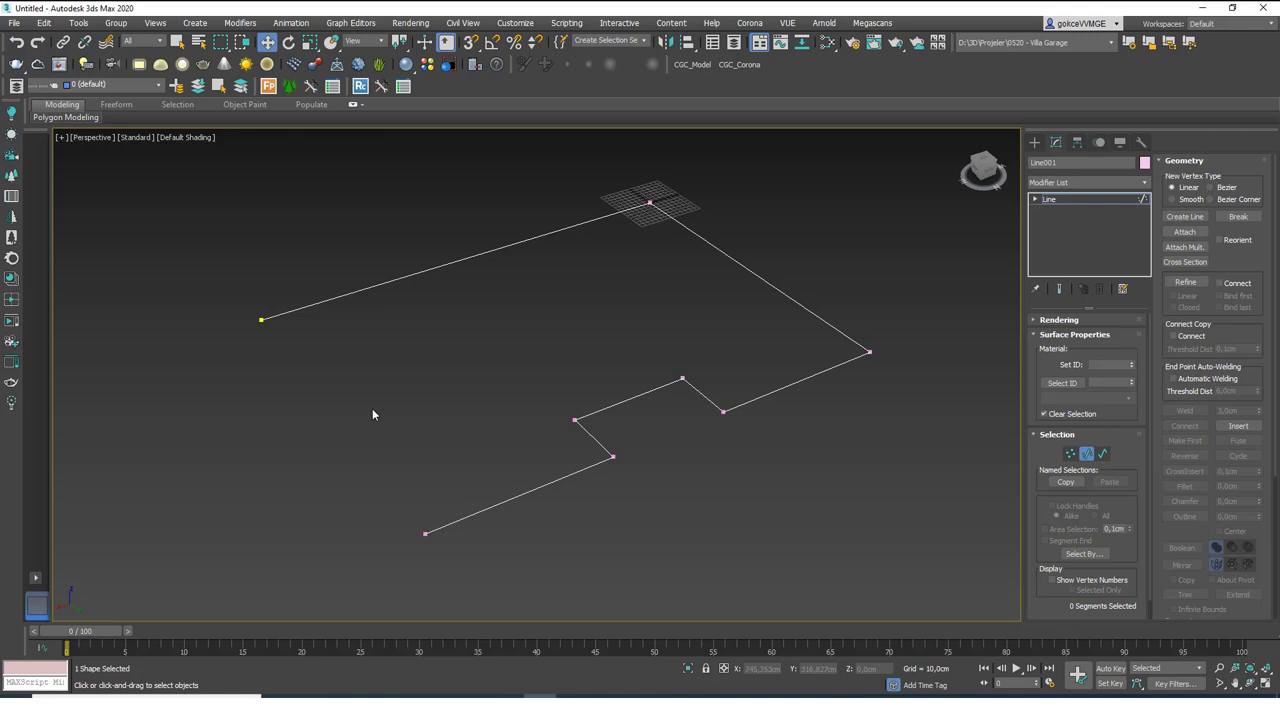
Start a new line with snapping turned on and set to Vertex only
{"action": "left_click", "coordinate": [1035, 142]}
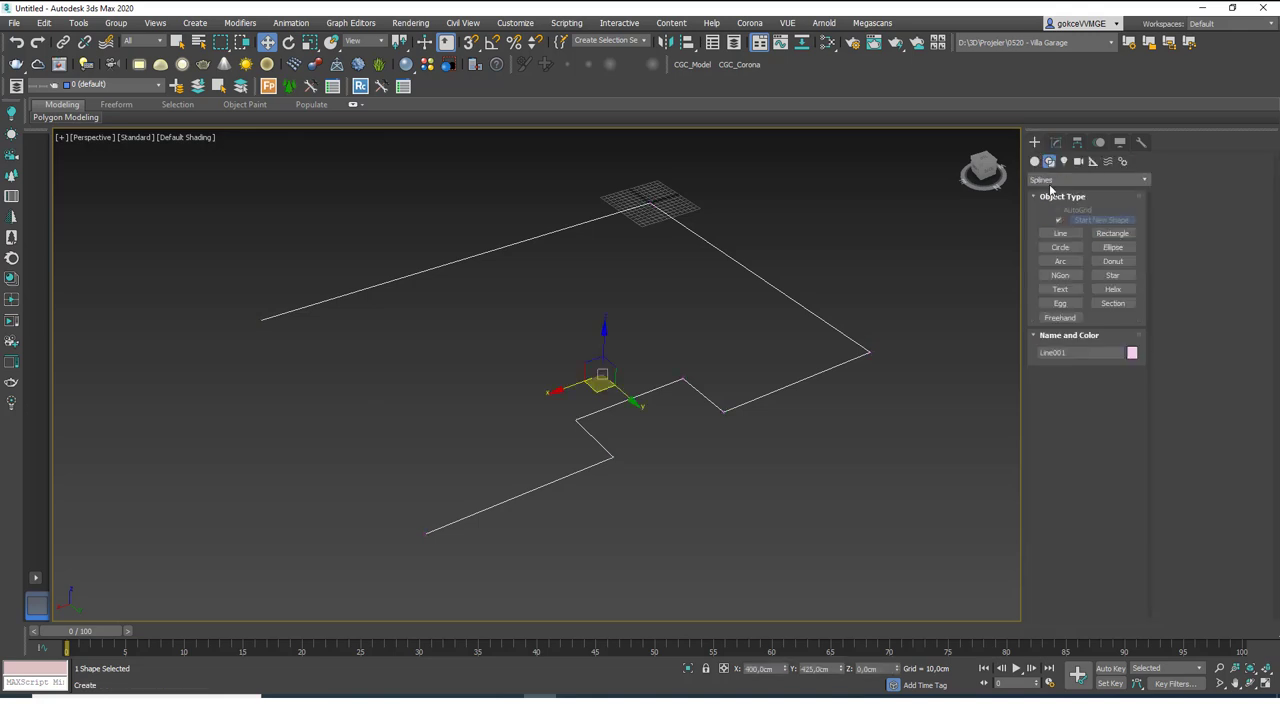
{"action": "left_click", "coordinate": [1060, 233]}
{"action": "key", "text": "s"}
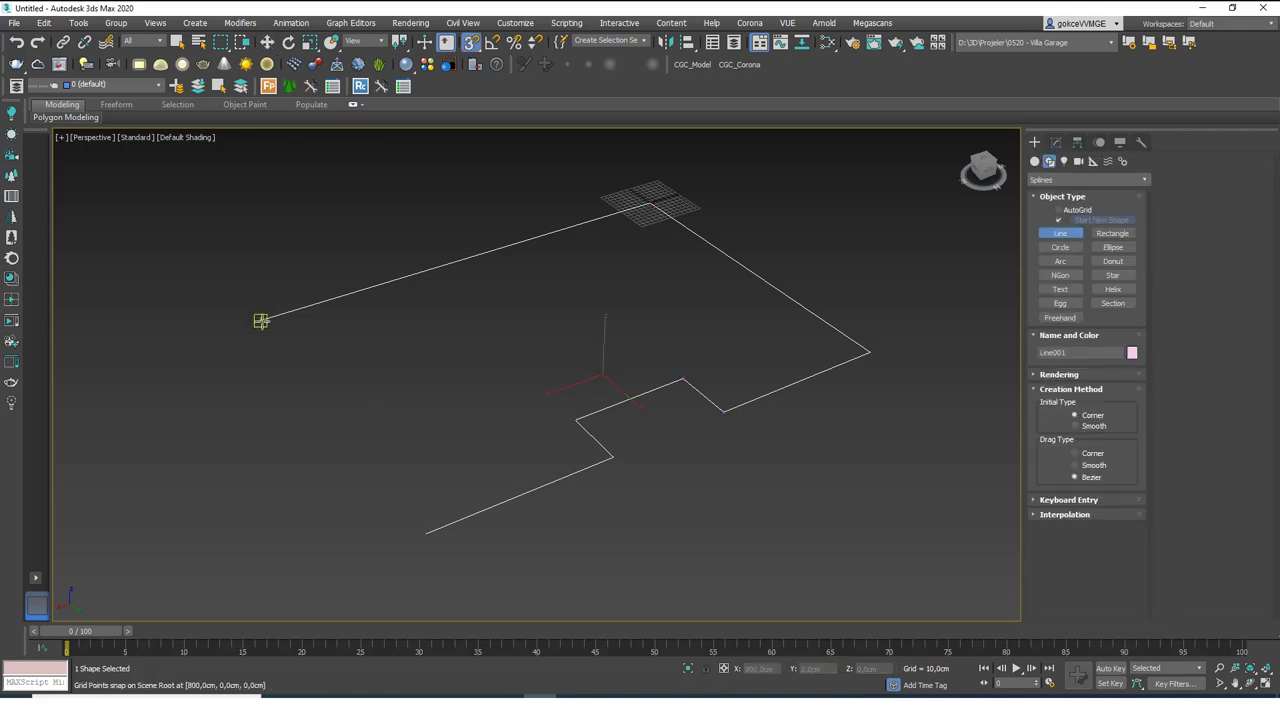
{"action": "right_click", "coordinate": [471, 42]}
{"action": "left_click", "coordinate": [560, 353]}
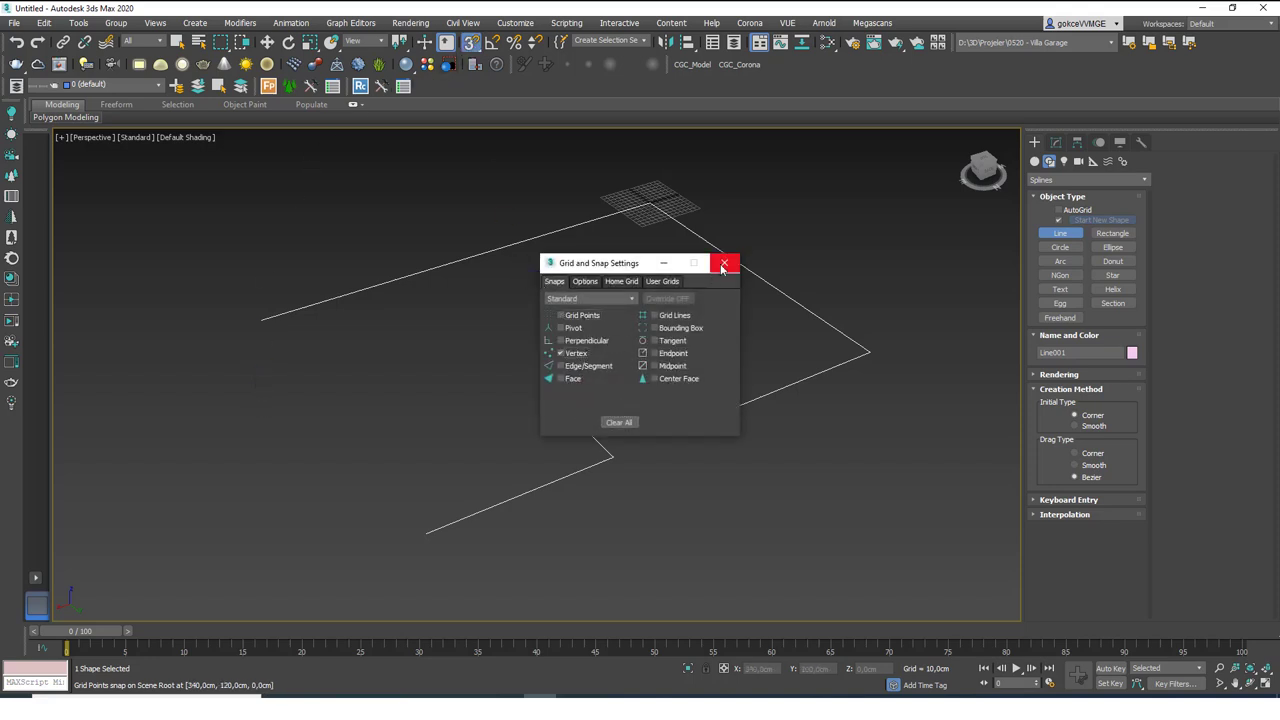
{"action": "left_click", "coordinate": [724, 263]}
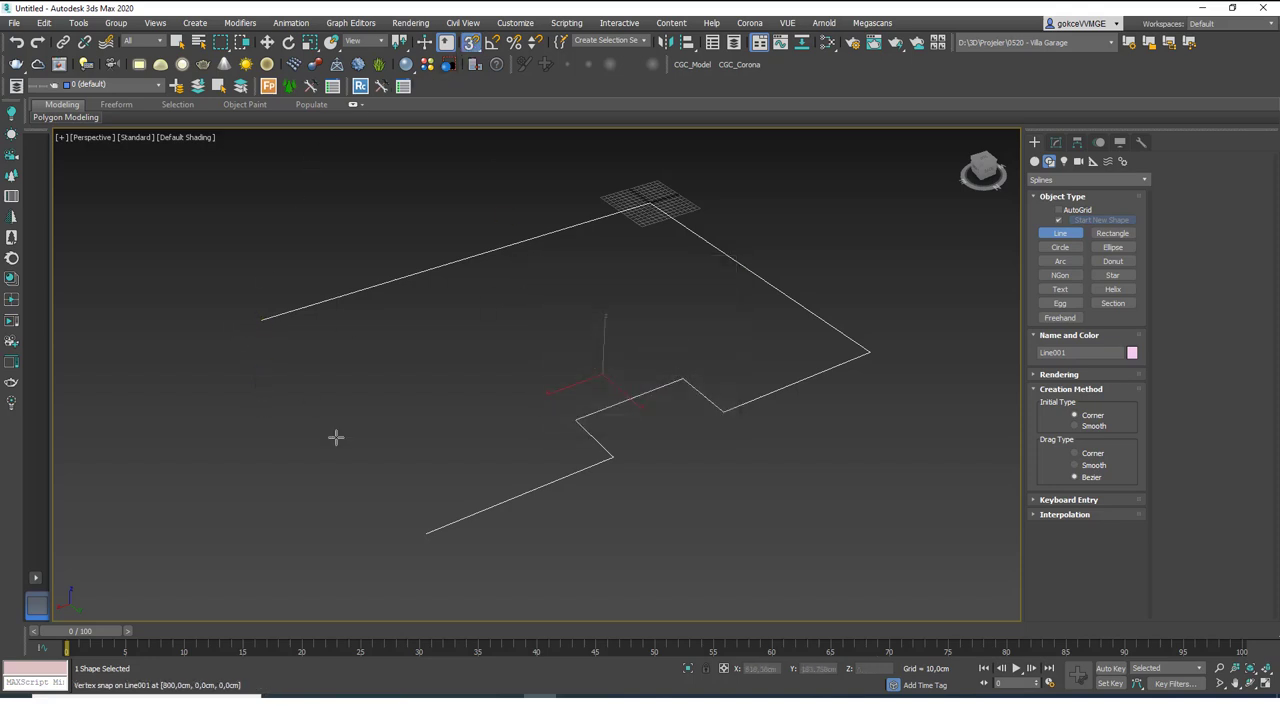
Draw a separate straight line between the outline's two open end vertices and return to the Move tool
{"action": "left_click", "coordinate": [261, 320]}
{"action": "left_click", "coordinate": [419, 535]}
{"action": "right_click", "coordinate": [426, 377]}
{"action": "key", "text": "w"}
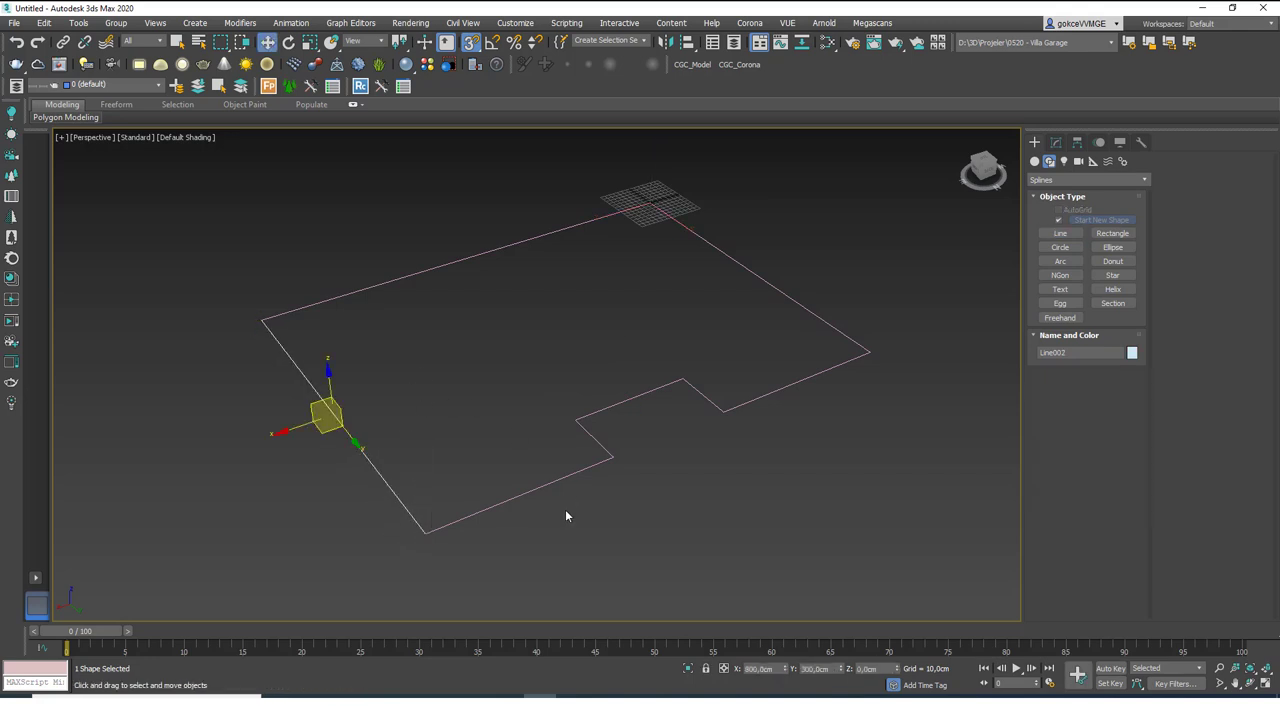
Extrude the outline and the separate side line together by 80 cm as a trial and undo the extrusion
{"action": "left_click", "coordinate": [589, 434], "text": "ctrl"}
{"action": "left_click", "coordinate": [1055, 142]}
{"action": "left_click", "coordinate": [1088, 182]}
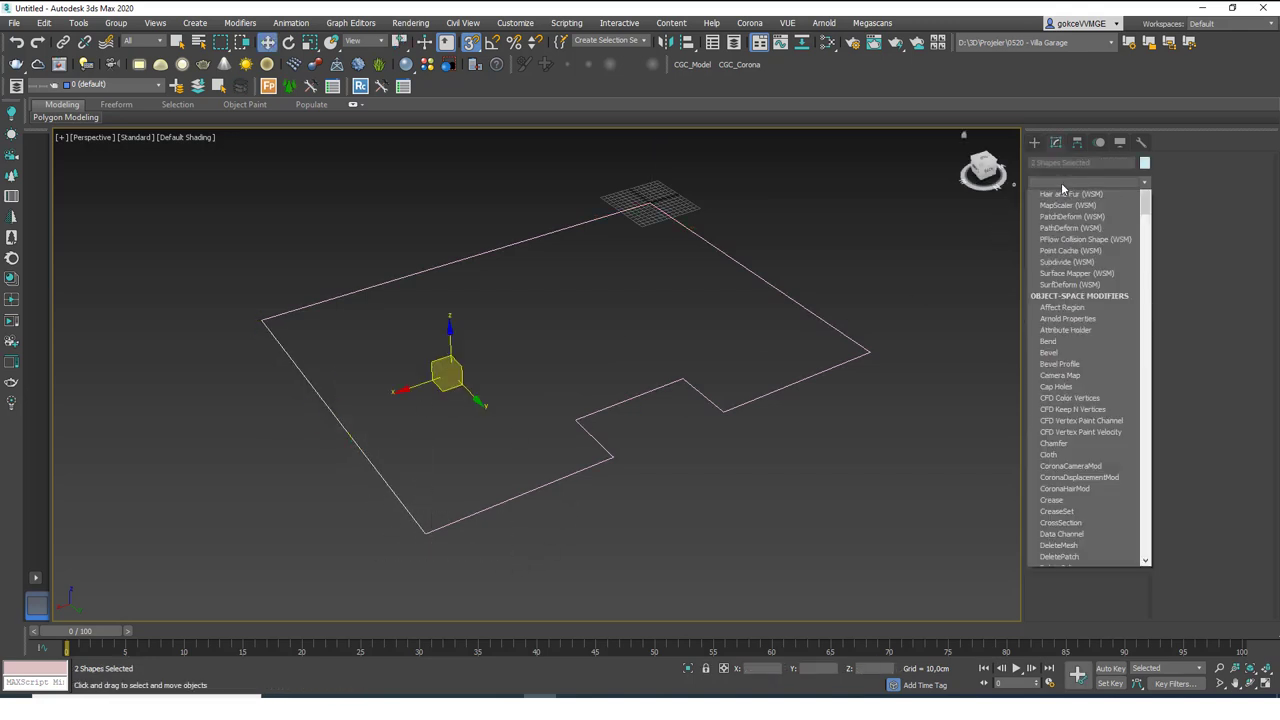
{"action": "scroll", "coordinate": [1068, 205], "scroll_direction": "down", "scroll_amount": 5}
{"action": "left_click", "coordinate": [1068, 197]}
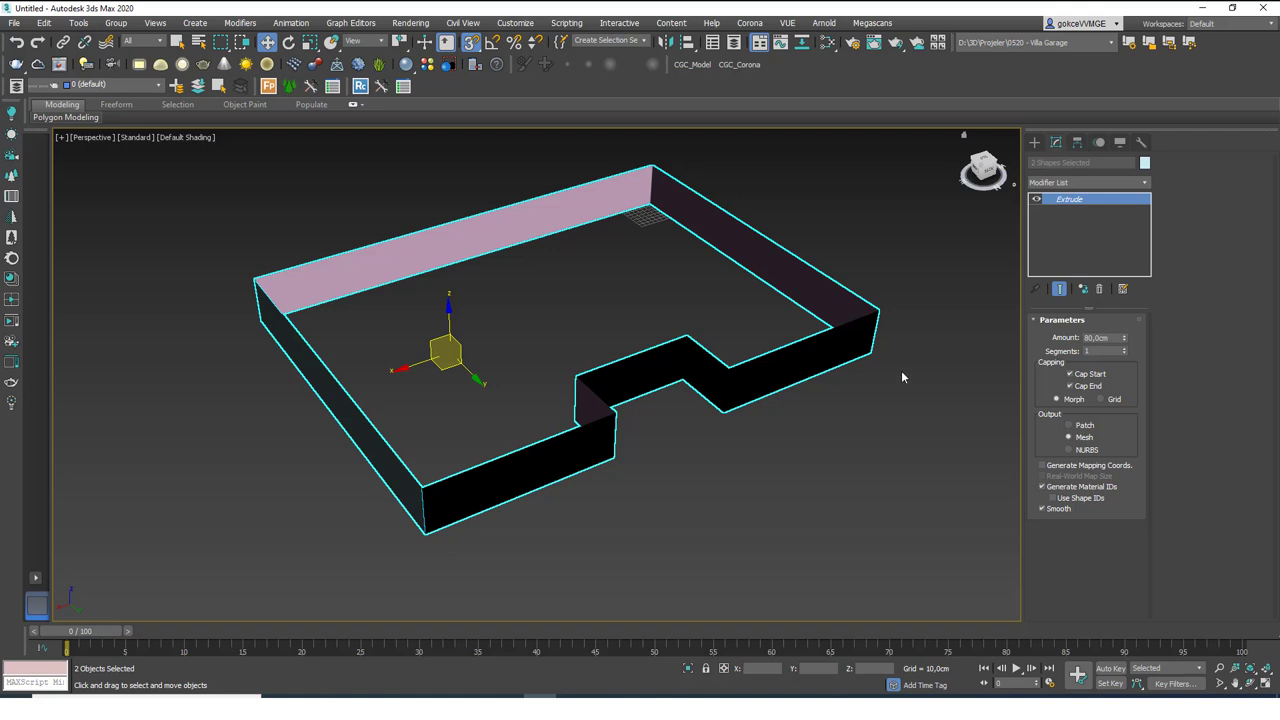
{"action": "key", "text": "ctrl+z"}
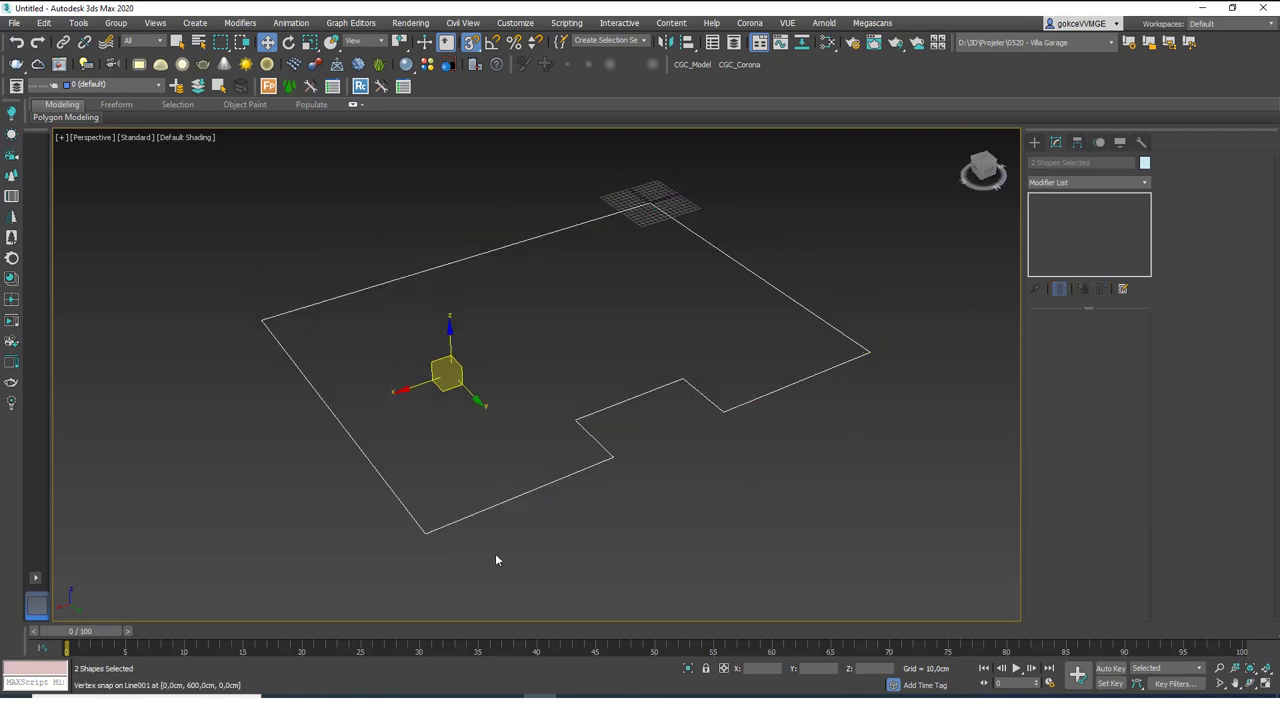
Select both the outline and the separate side line, and turn off snapping
{"action": "left_click_drag", "start_coordinate": [491, 568], "coordinate": [376, 510]}
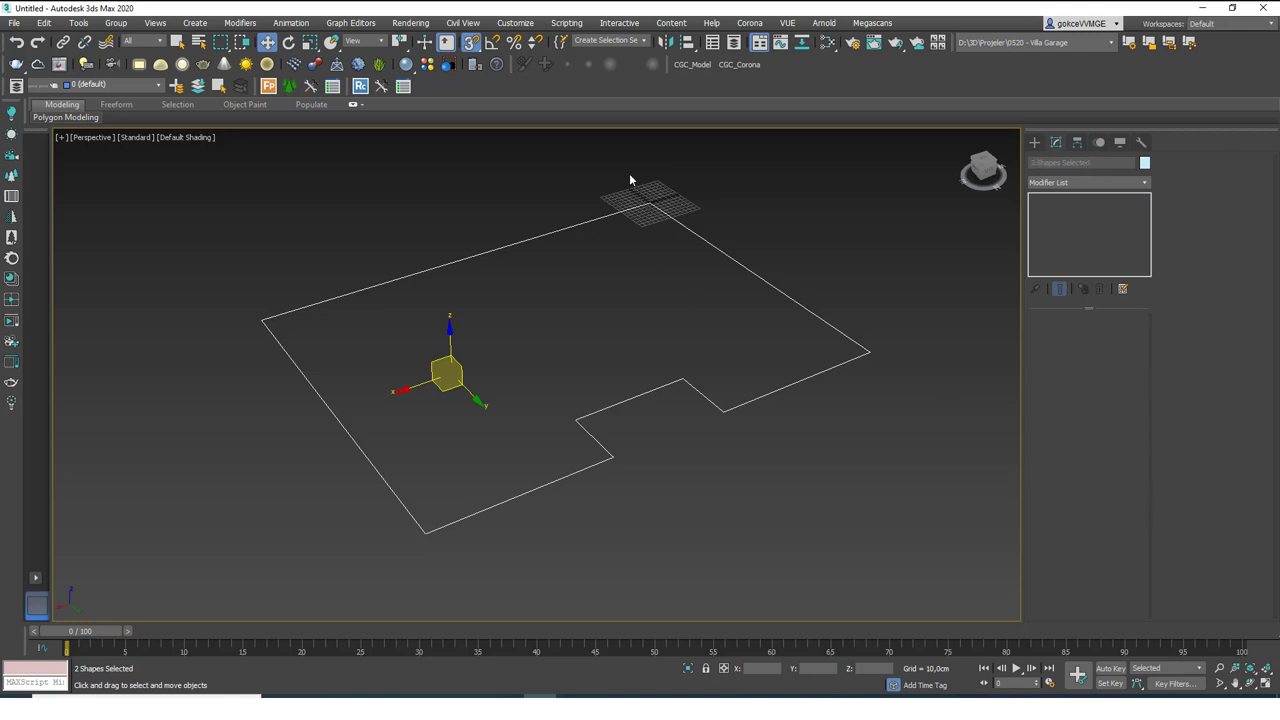
{"action": "left_click", "coordinate": [783, 241]}
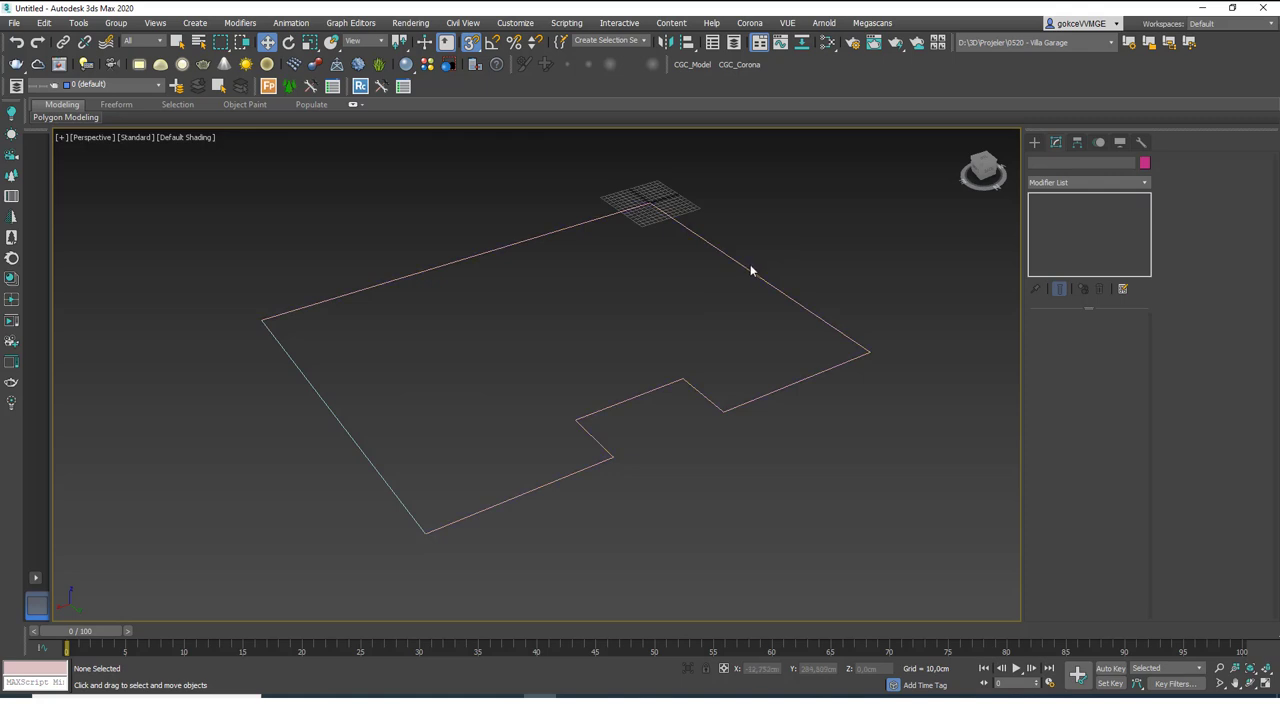
{"action": "left_click", "coordinate": [760, 275]}
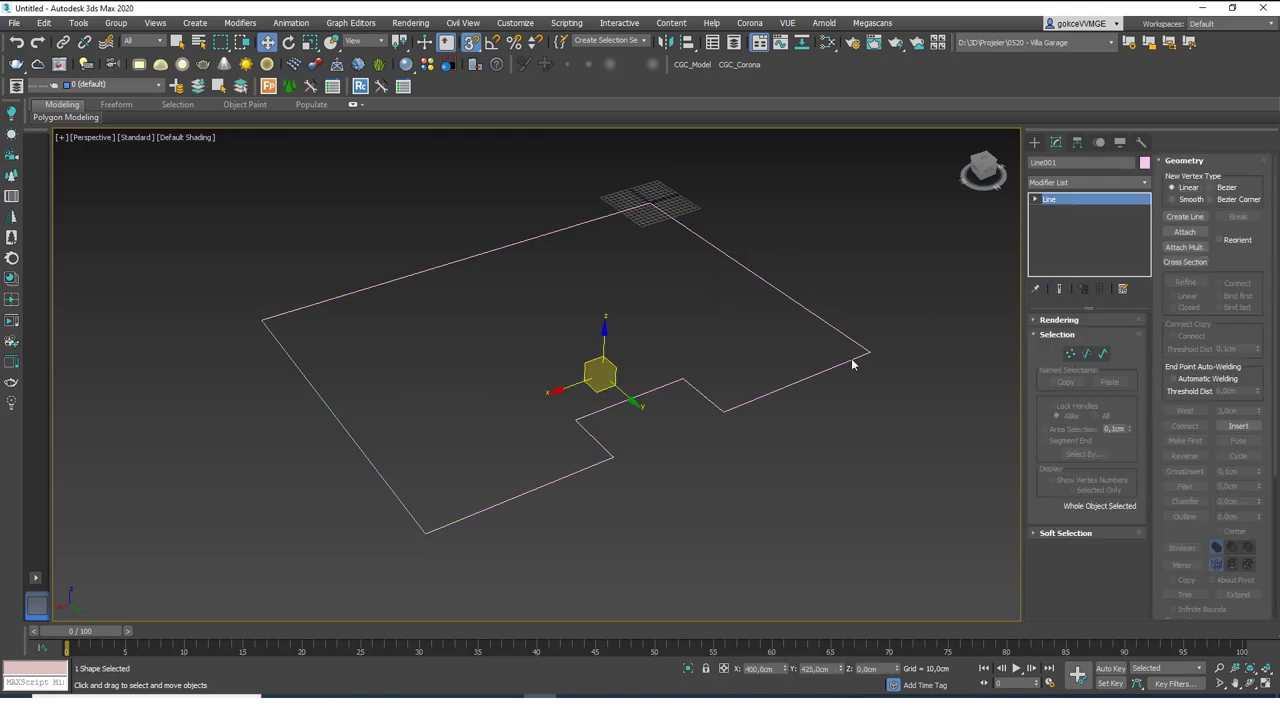
{"action": "key", "text": "ctrl+a"}
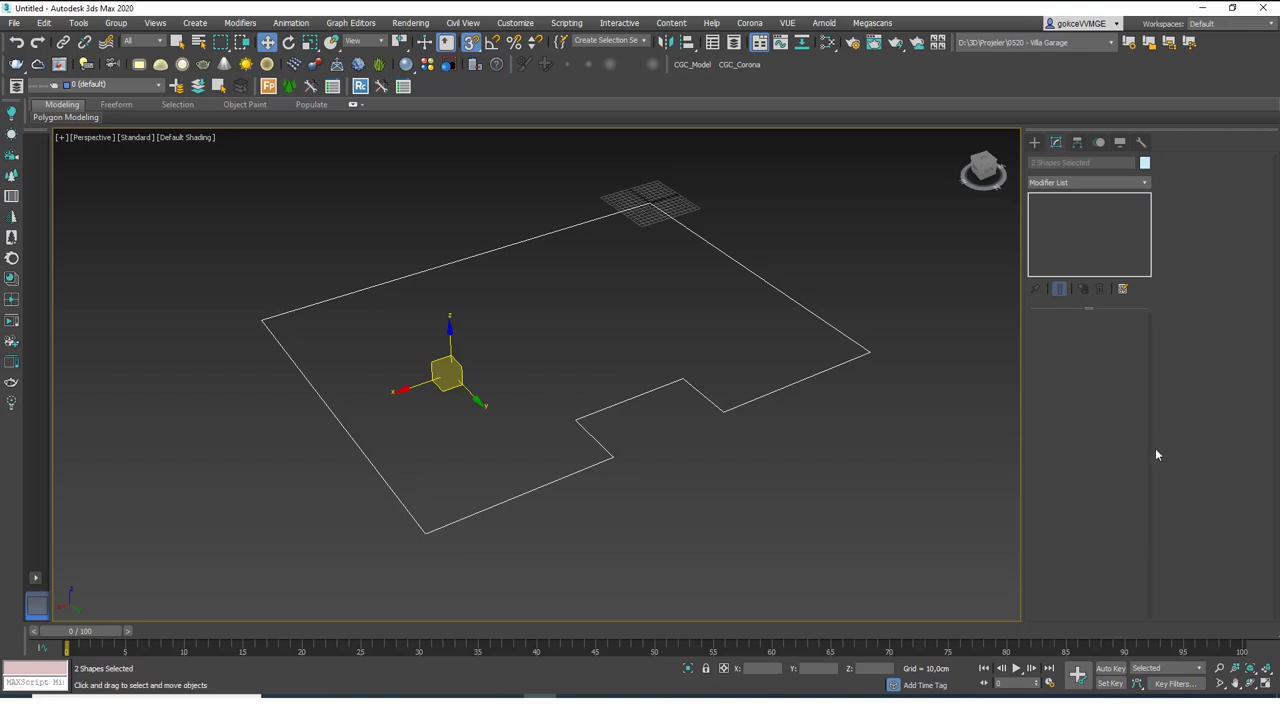
{"action": "middle_click_drag", "start_coordinate": [606, 330], "coordinate": [582, 336]}
{"action": "key", "text": "s"}
Select only the notched outline and attach the separate side line to it
{"action": "left_click", "coordinate": [632, 487]}
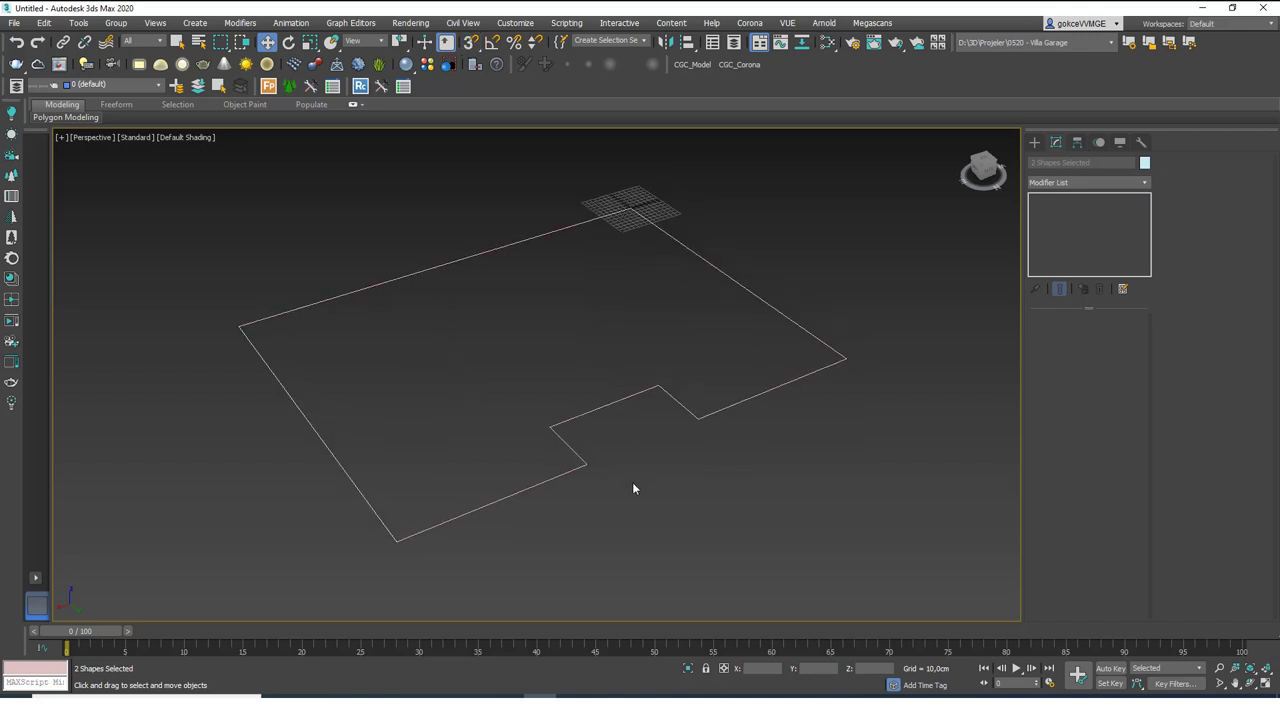
{"action": "left_click", "coordinate": [593, 409]}
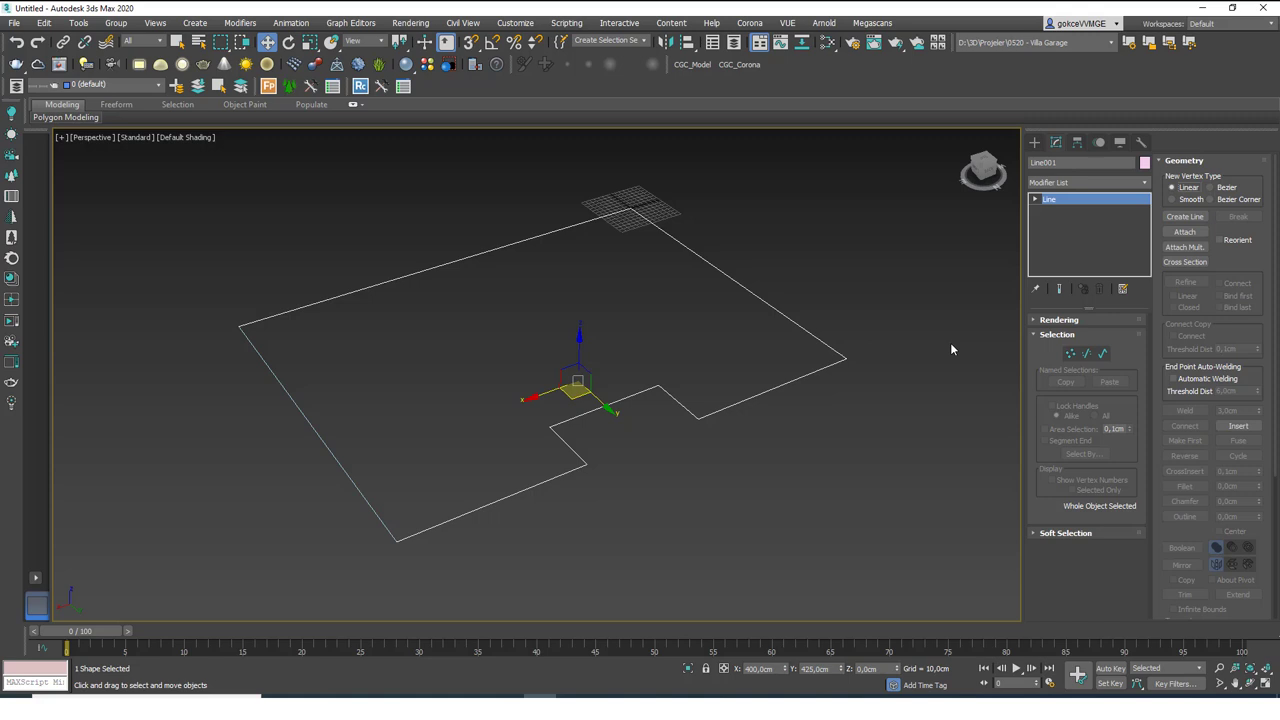
{"action": "left_click", "coordinate": [874, 333]}
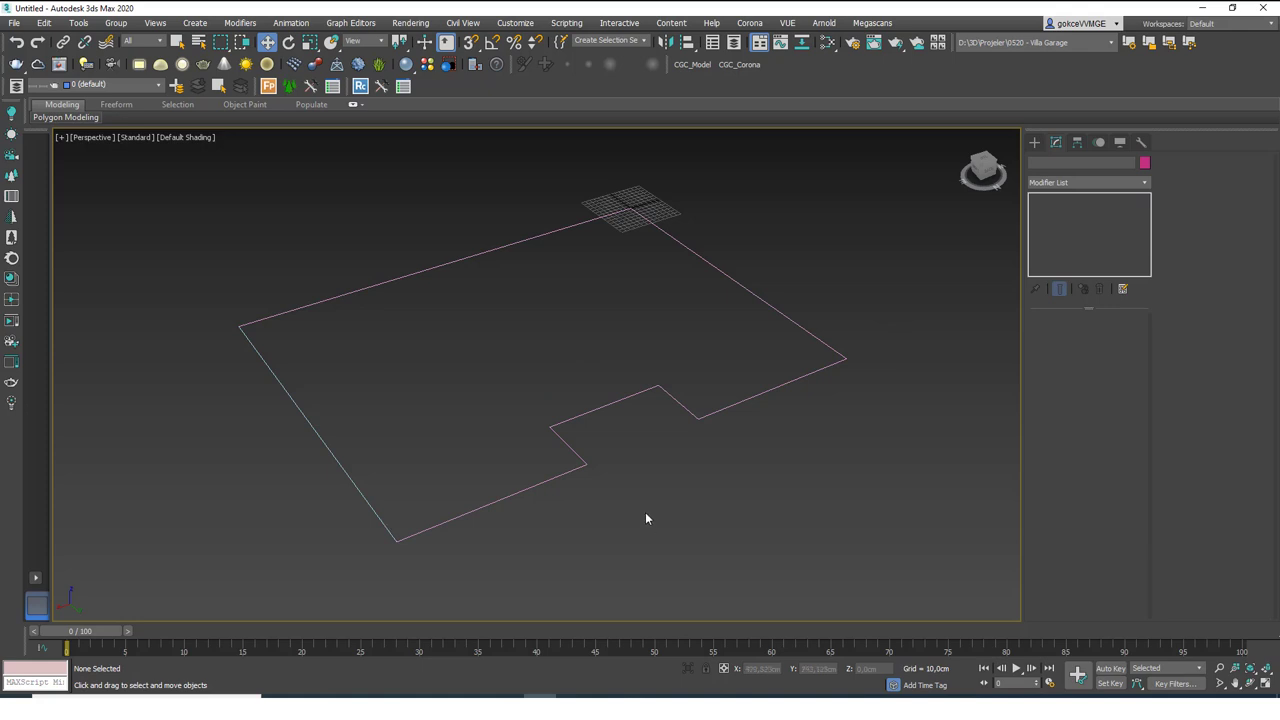
{"action": "left_click_drag", "start_coordinate": [614, 486], "coordinate": [560, 450]}
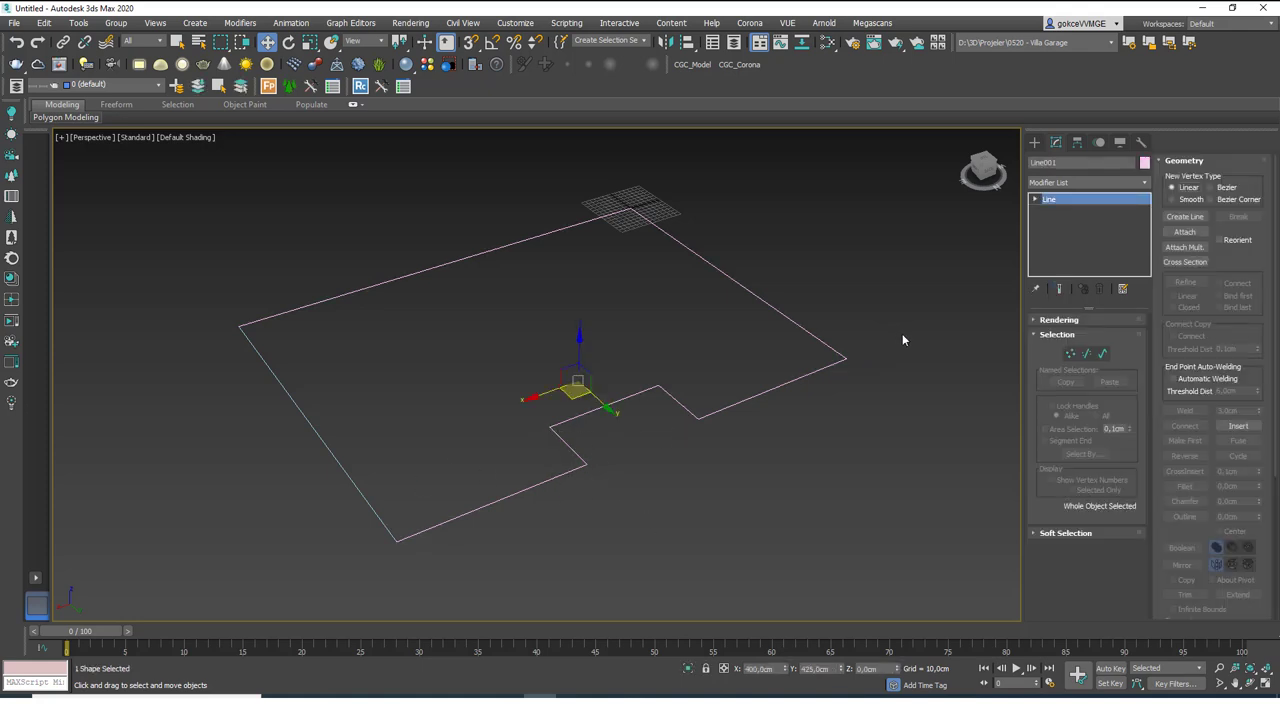
{"action": "left_click", "coordinate": [1185, 231]}
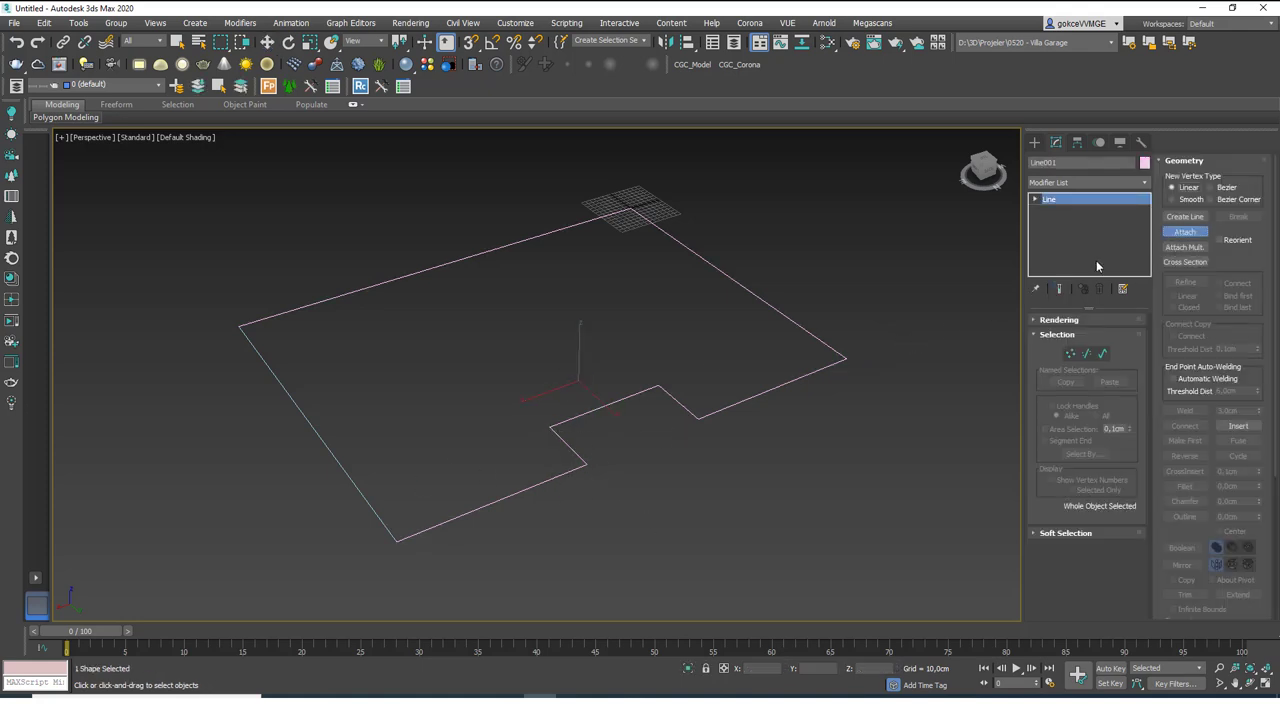
{"action": "left_click", "coordinate": [353, 484]}
{"action": "right_click", "coordinate": [377, 425]}
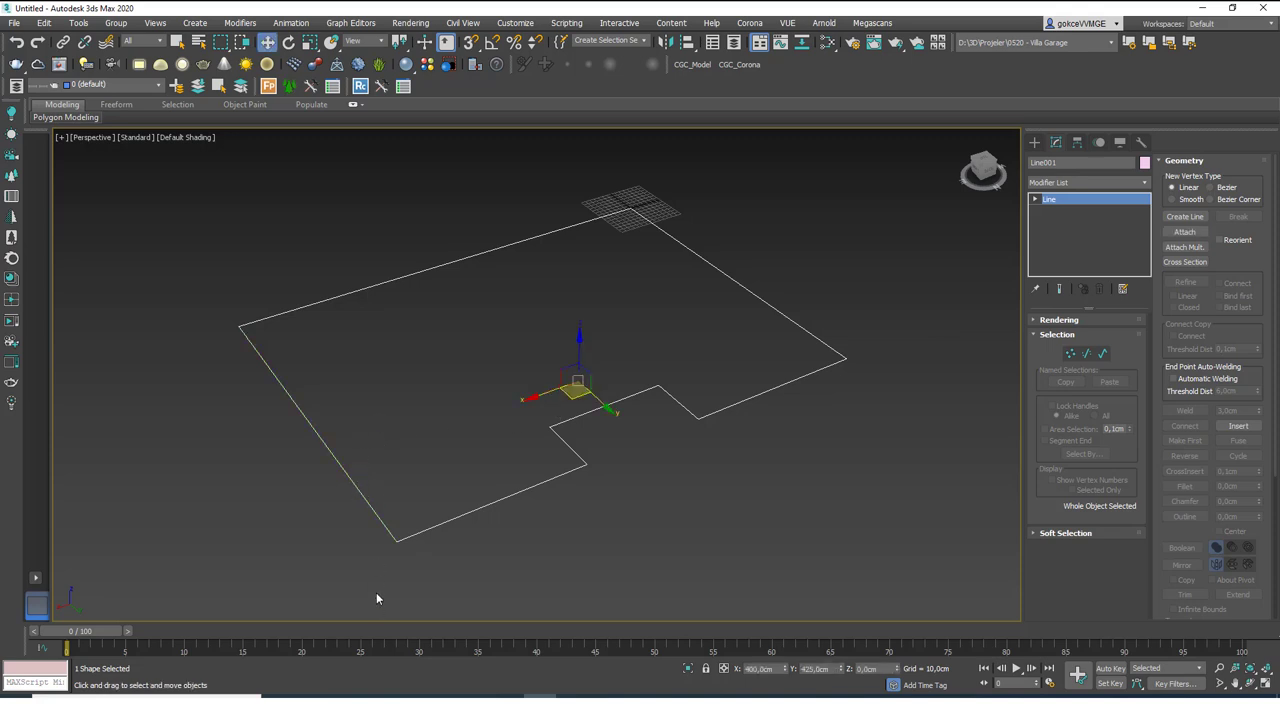
Extrude the attached outline by 80 cm as a trial and remove the Extrude modifier
{"action": "left_click", "coordinate": [1069, 176]}
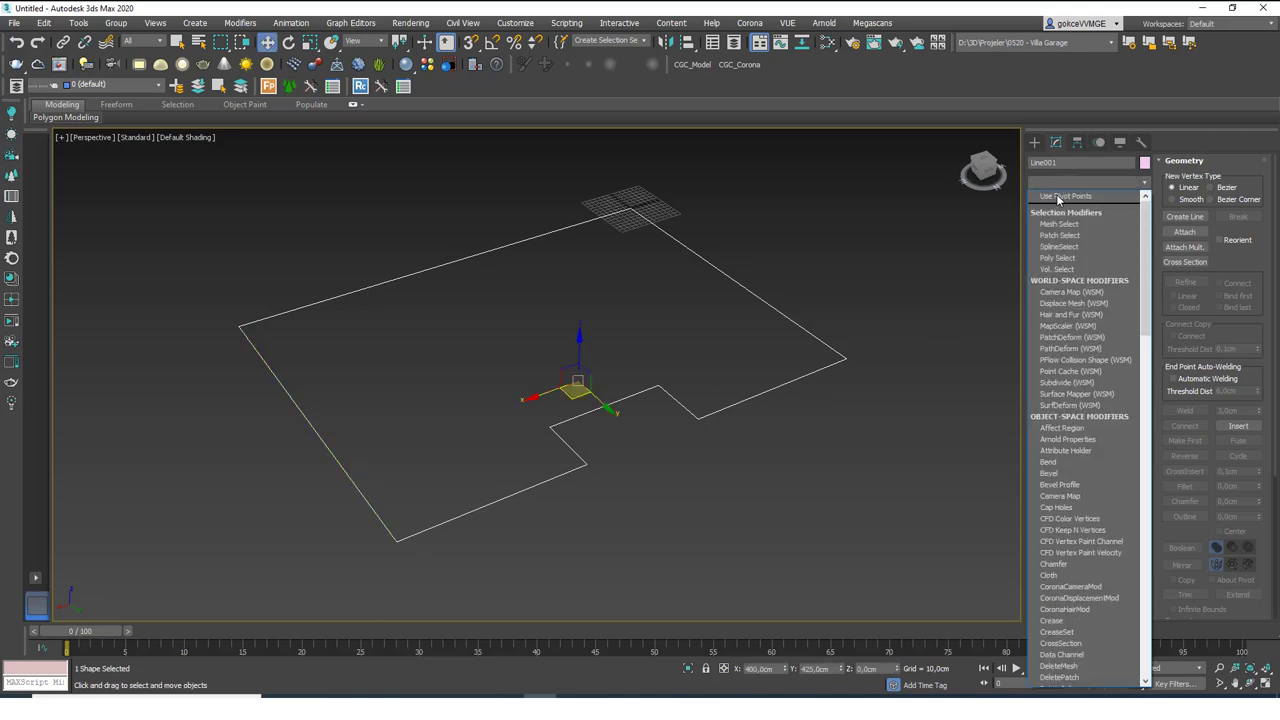
{"action": "type", "text": "ex"}
{"action": "left_click", "coordinate": [1069, 197]}
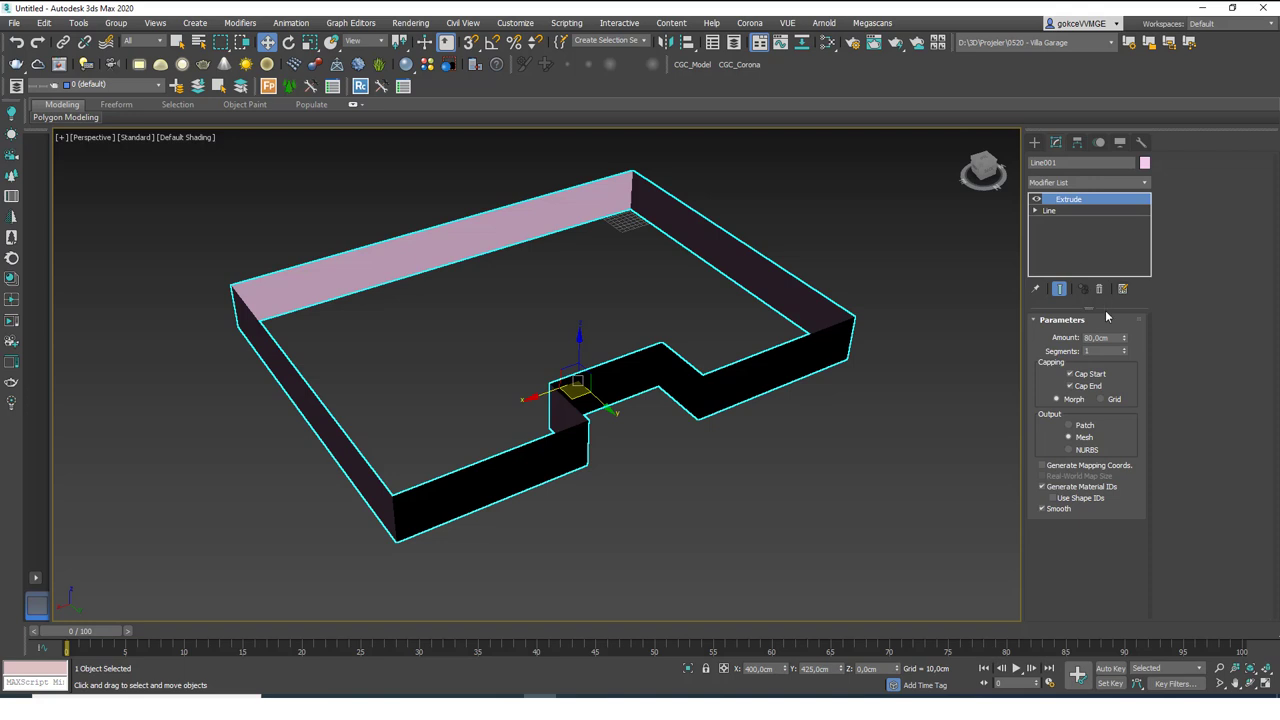
{"action": "left_click", "coordinate": [1099, 289]}
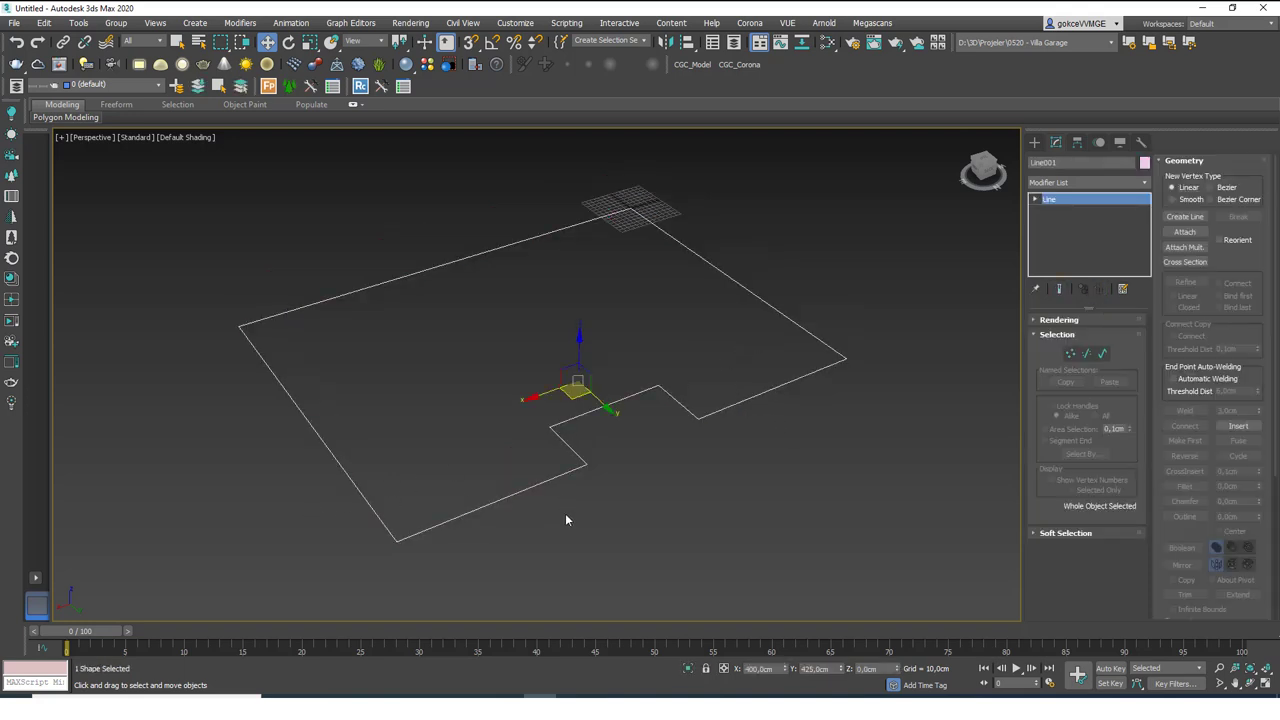
Examine the attached shape at spline level by selecting the side line and the notched outline in turn
{"action": "key", "text": "3"}
{"action": "left_click", "coordinate": [381, 519]}
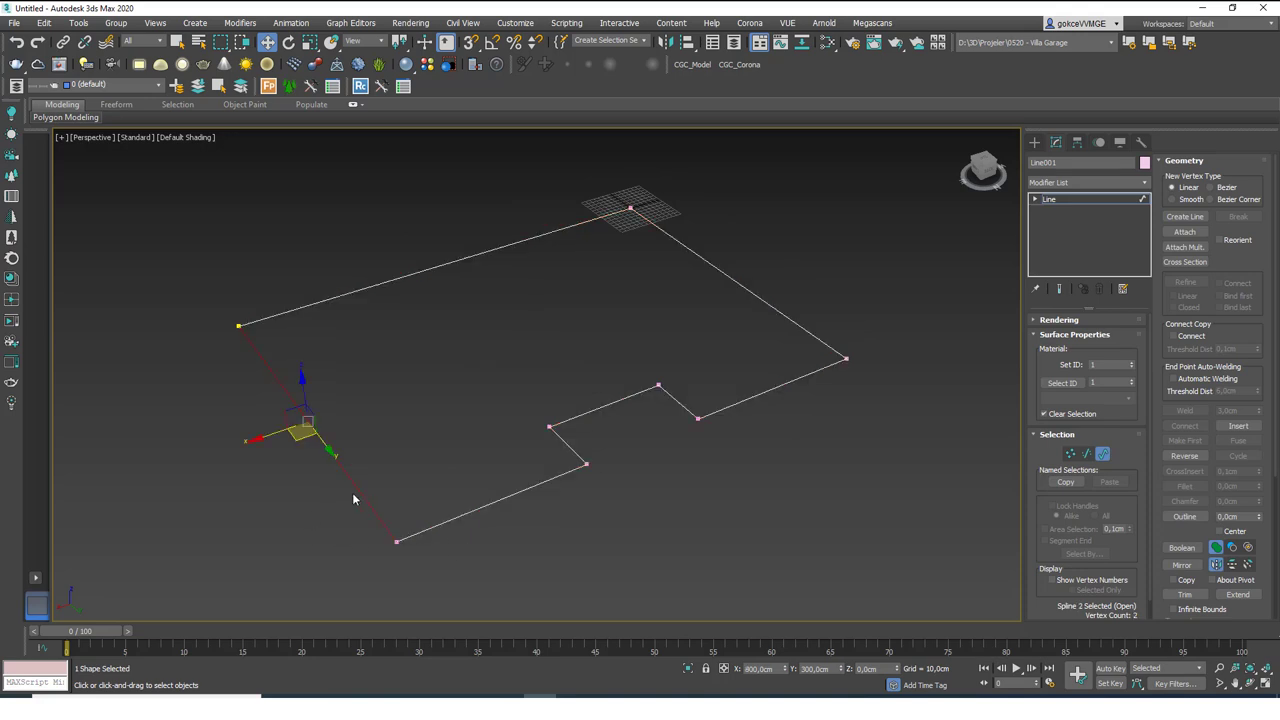
{"action": "left_click", "coordinate": [408, 536]}
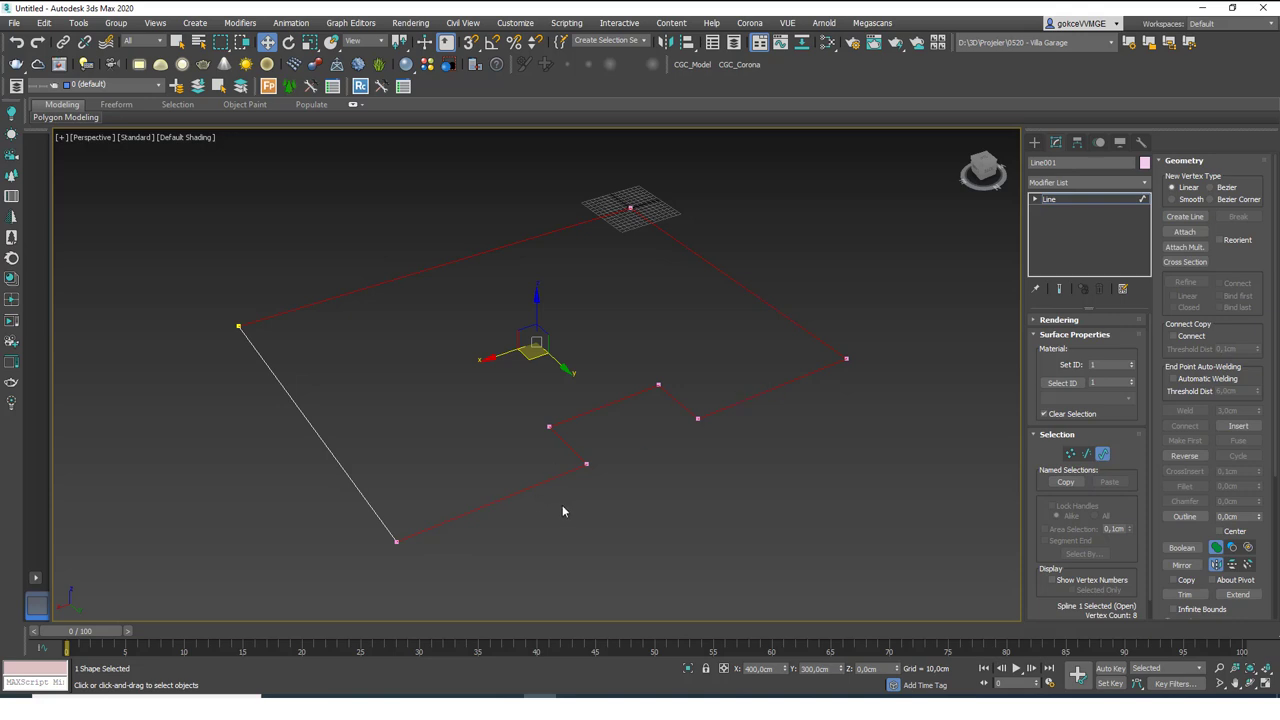
Select all vertices of the shape and weld them with a 0,1 cm threshold
{"action": "key", "text": "1"}
{"action": "key", "text": "ctrl+a"}
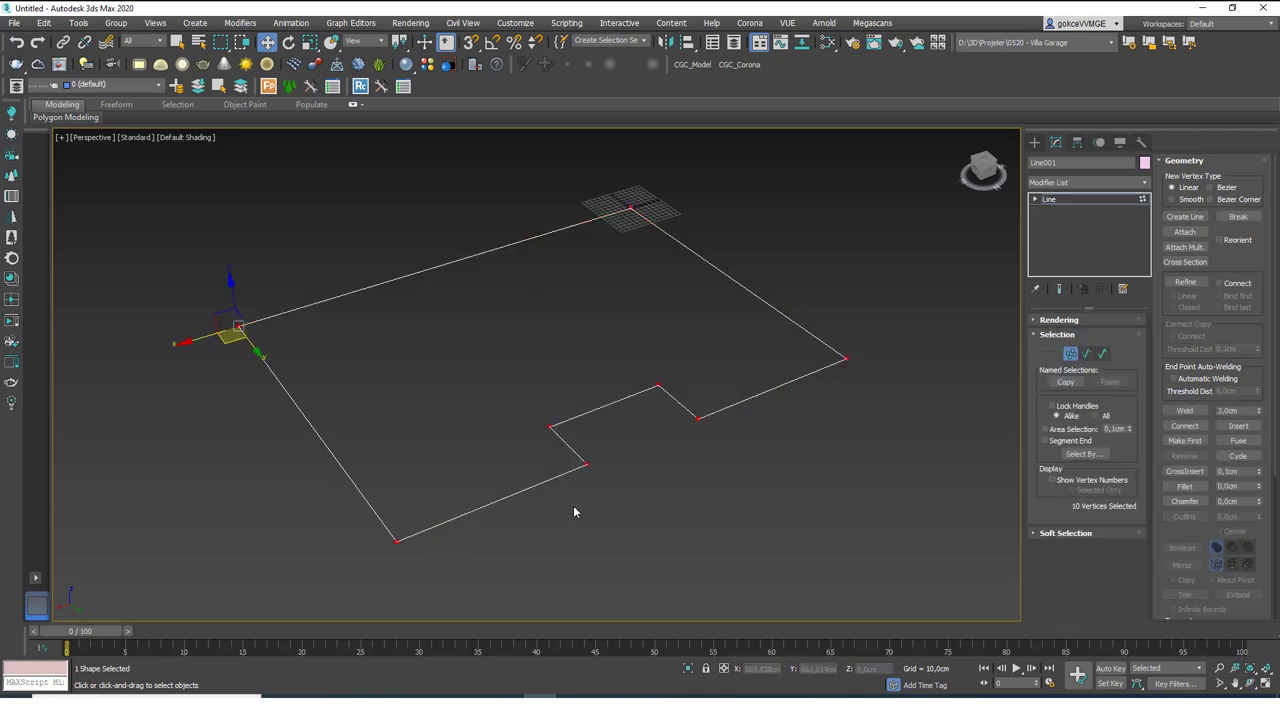
{"action": "double_click", "coordinate": [1232, 410]}
{"action": "type", "text": "0,1"}
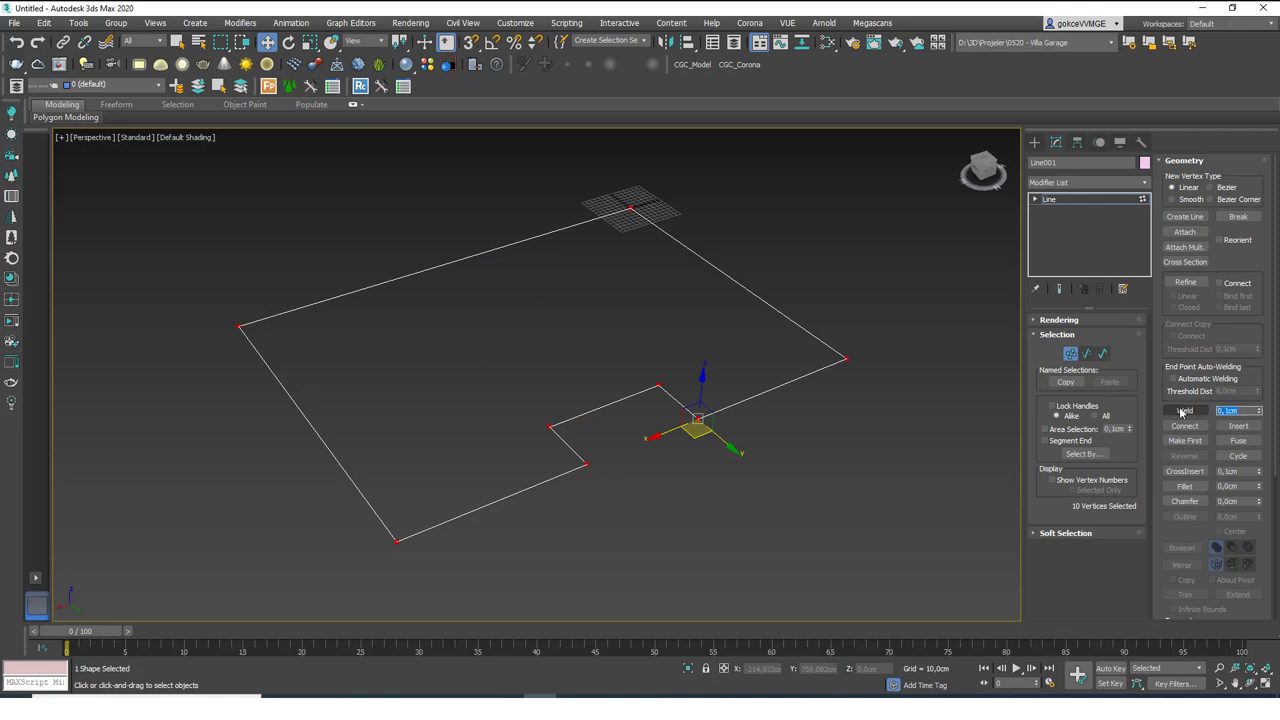
{"action": "left_click", "coordinate": [1184, 410]}
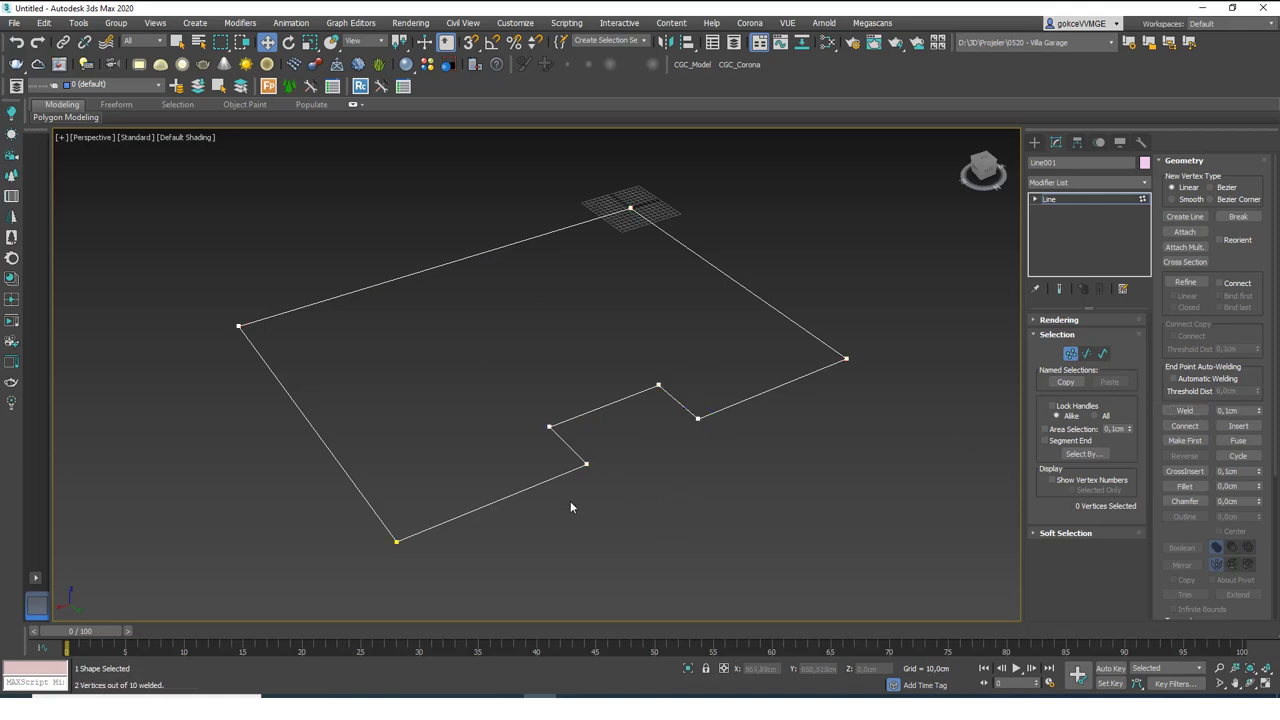
Select the welded outline at spline level and check whether it is open or closed
{"action": "key", "text": "3"}
{"action": "left_click", "coordinate": [572, 466]}
{"action": "scroll", "coordinate": [1140, 518], "scroll_direction": "down", "scroll_amount": 1}
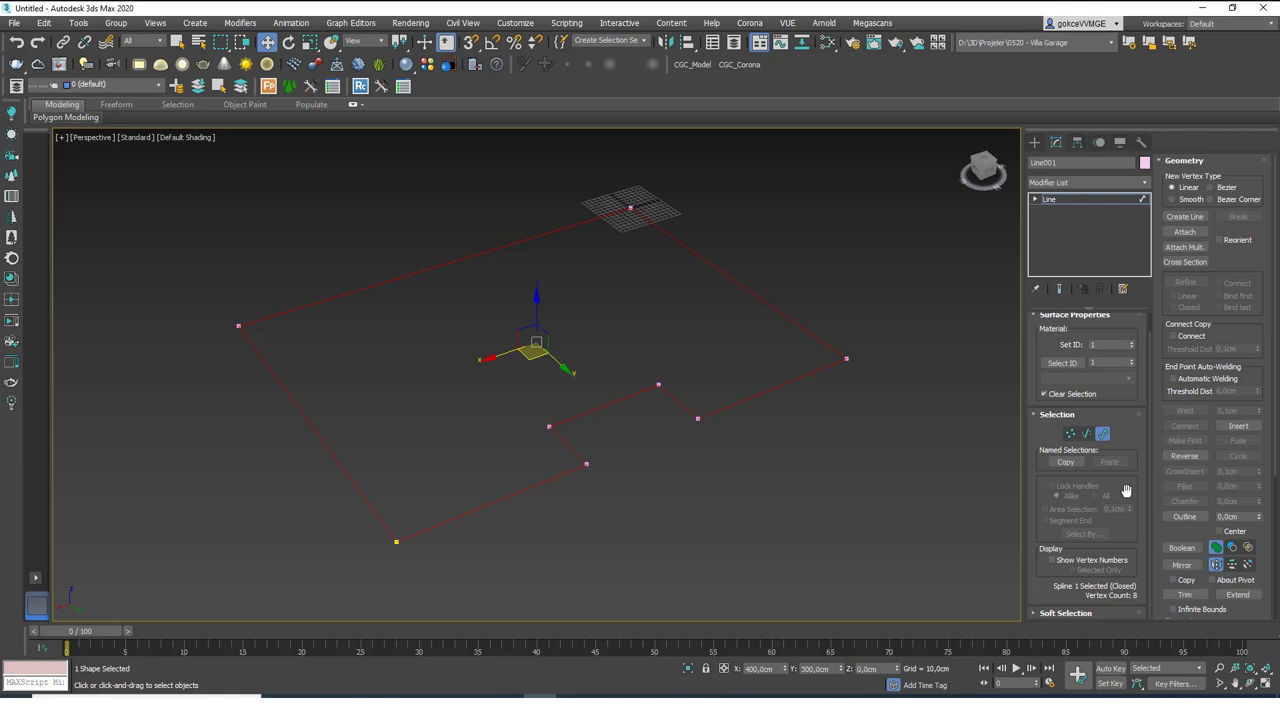
Delete the outline's long side segment opposite the notch-free right edge and return to the whole line object
{"action": "key", "text": "2"}
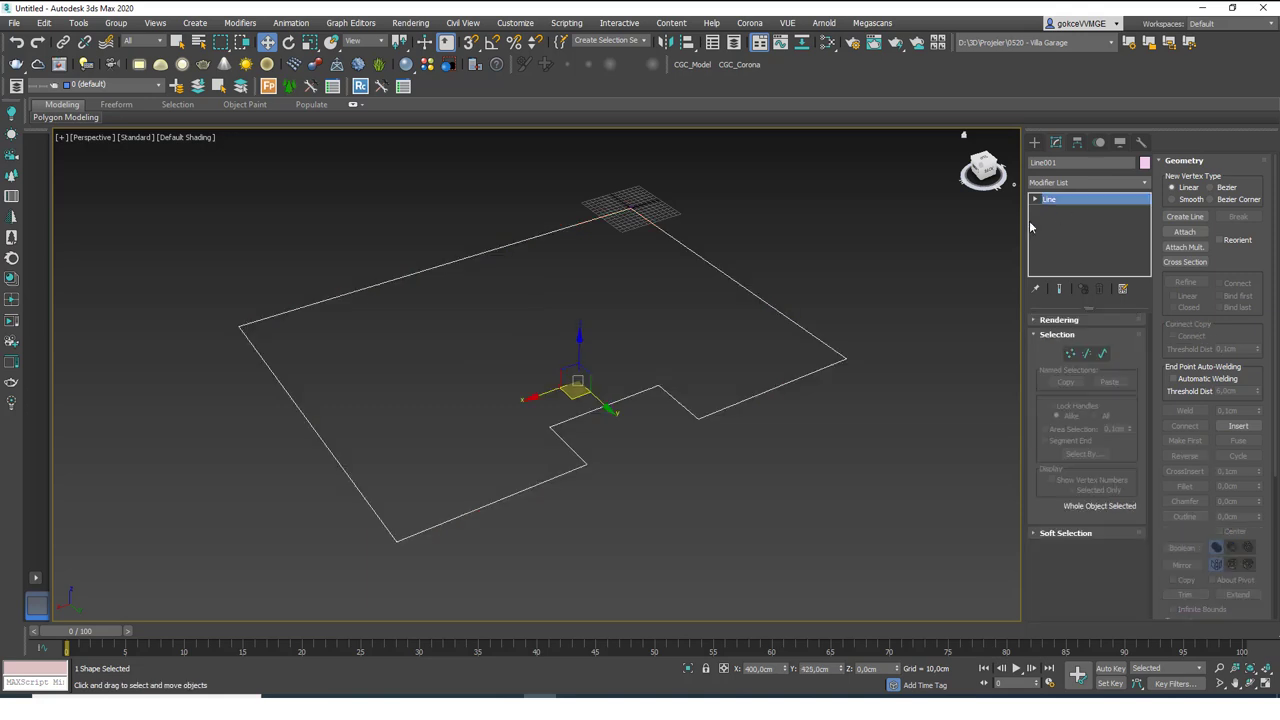
{"action": "left_click", "coordinate": [318, 418]}
{"action": "left_click", "coordinate": [302, 435]}
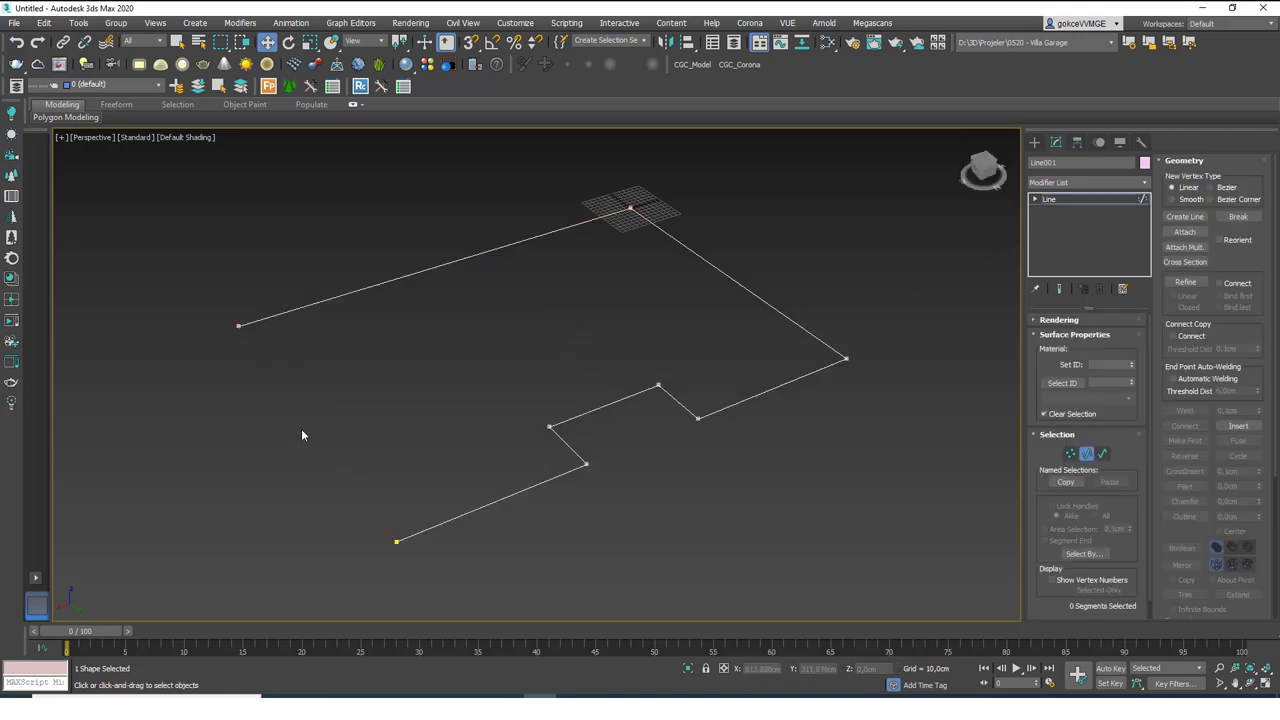
{"action": "left_click", "coordinate": [1070, 200]}
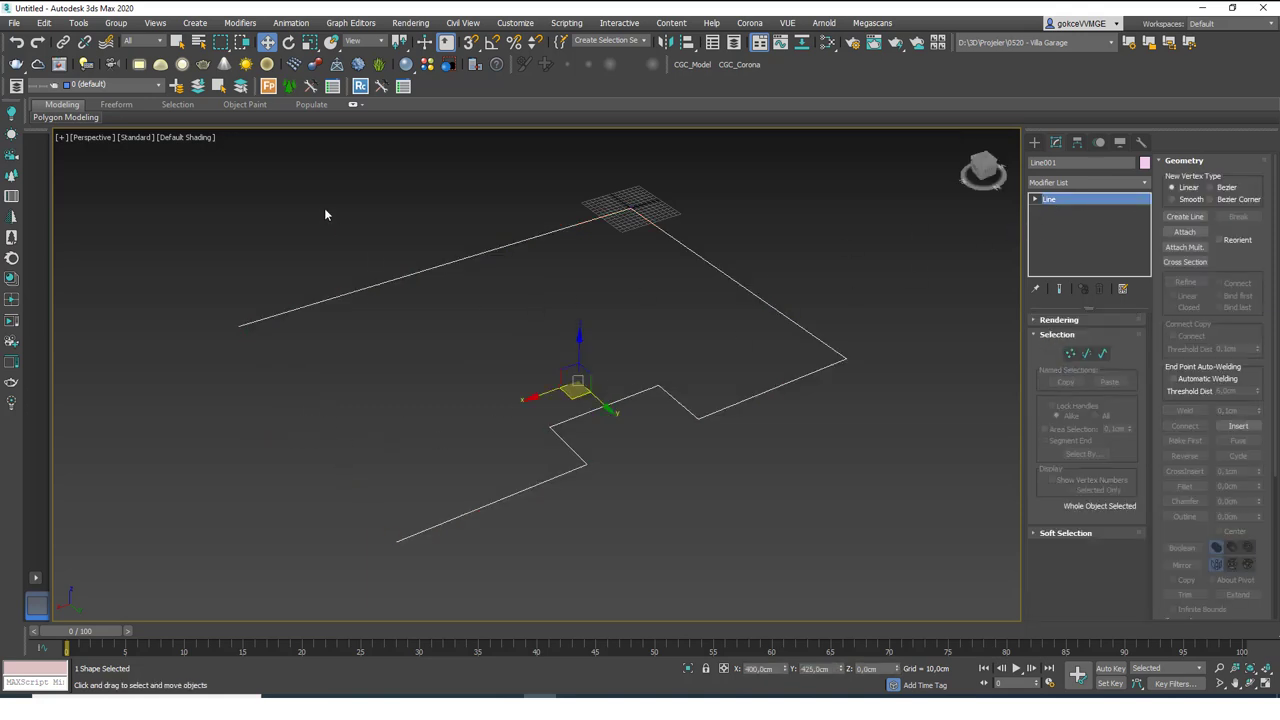
Draw a snapped separate line between the outline's two open end vertices and undo it
{"action": "left_click", "coordinate": [1034, 142]}
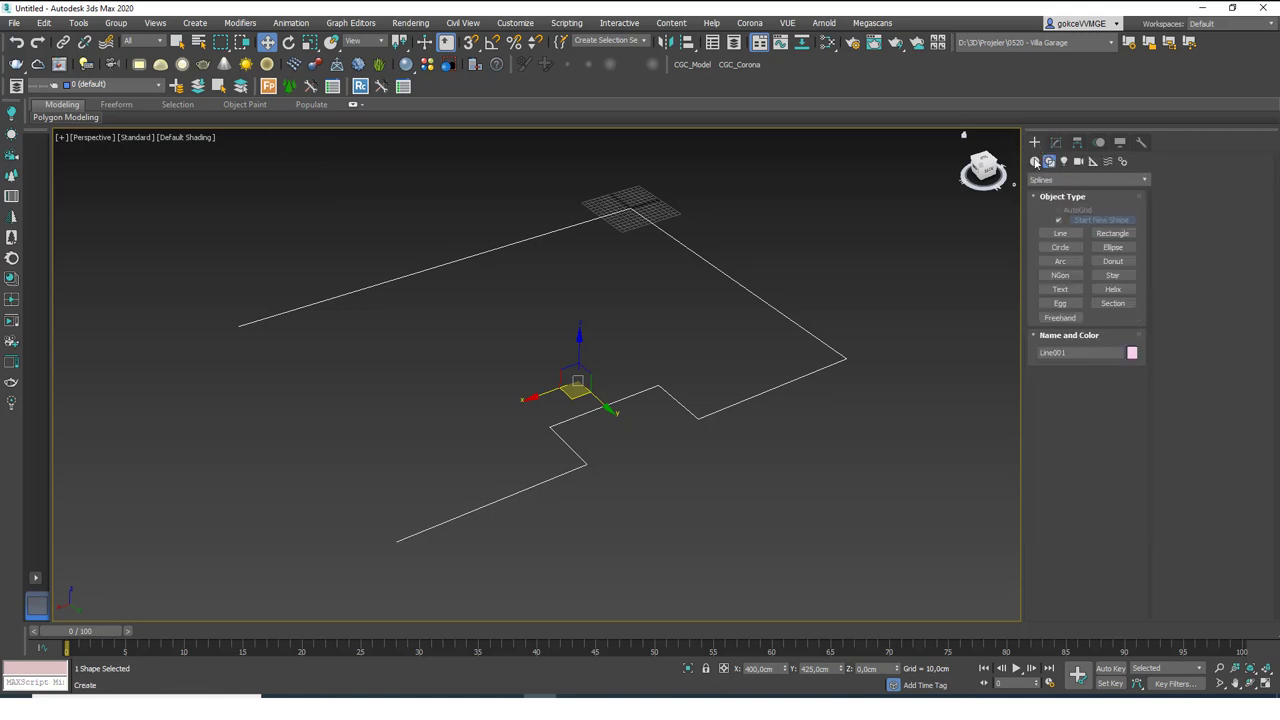
{"action": "left_click", "coordinate": [1060, 233]}
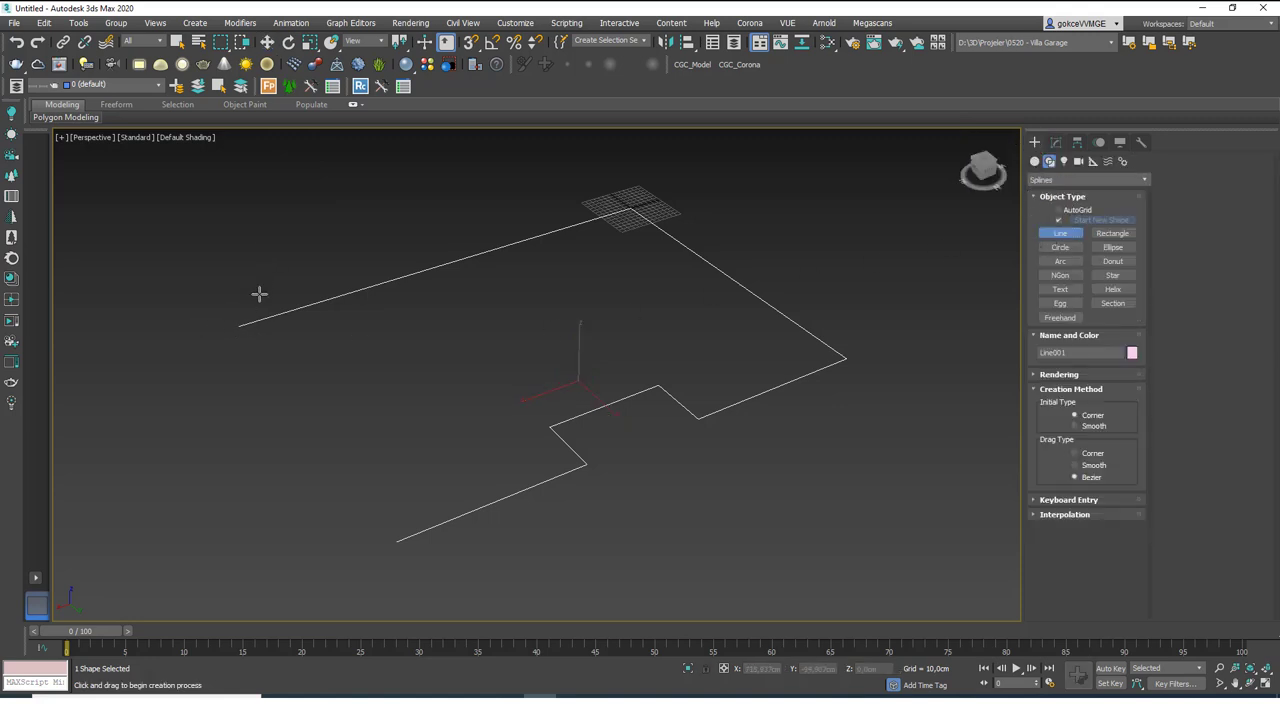
{"action": "left_click", "coordinate": [240, 326]}
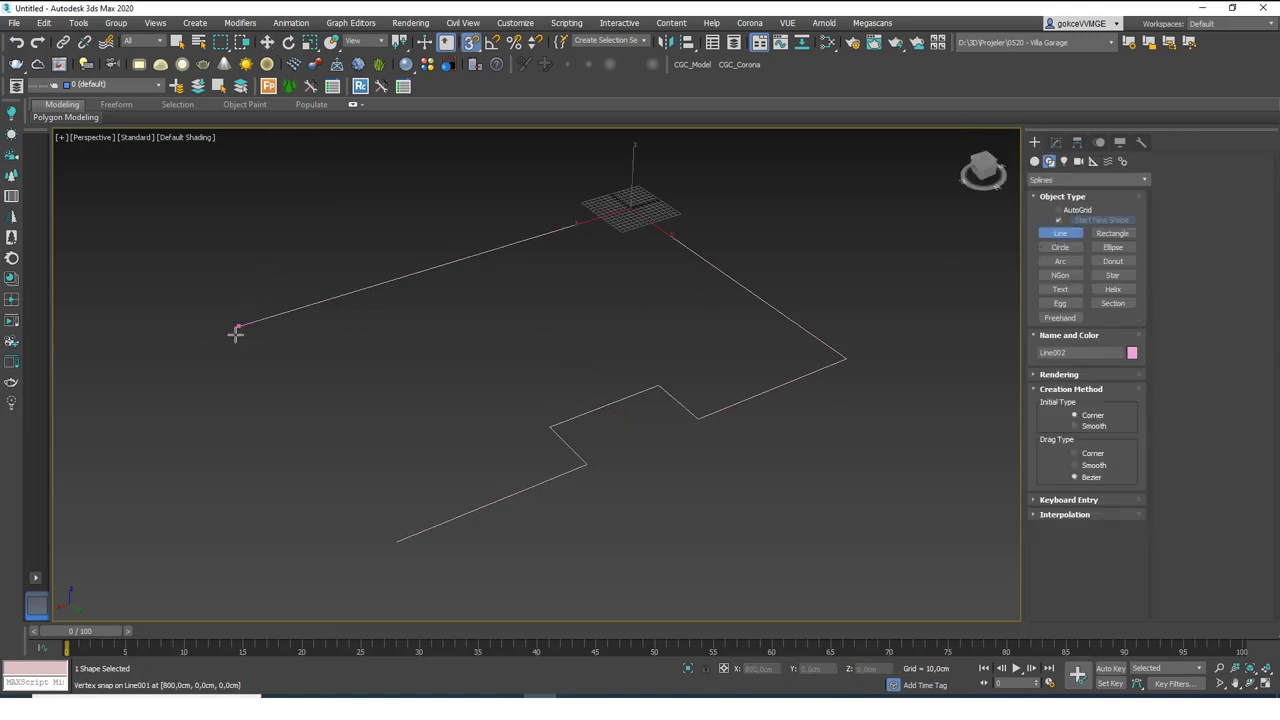
{"action": "left_click", "coordinate": [397, 537]}
{"action": "right_click", "coordinate": [394, 474]}
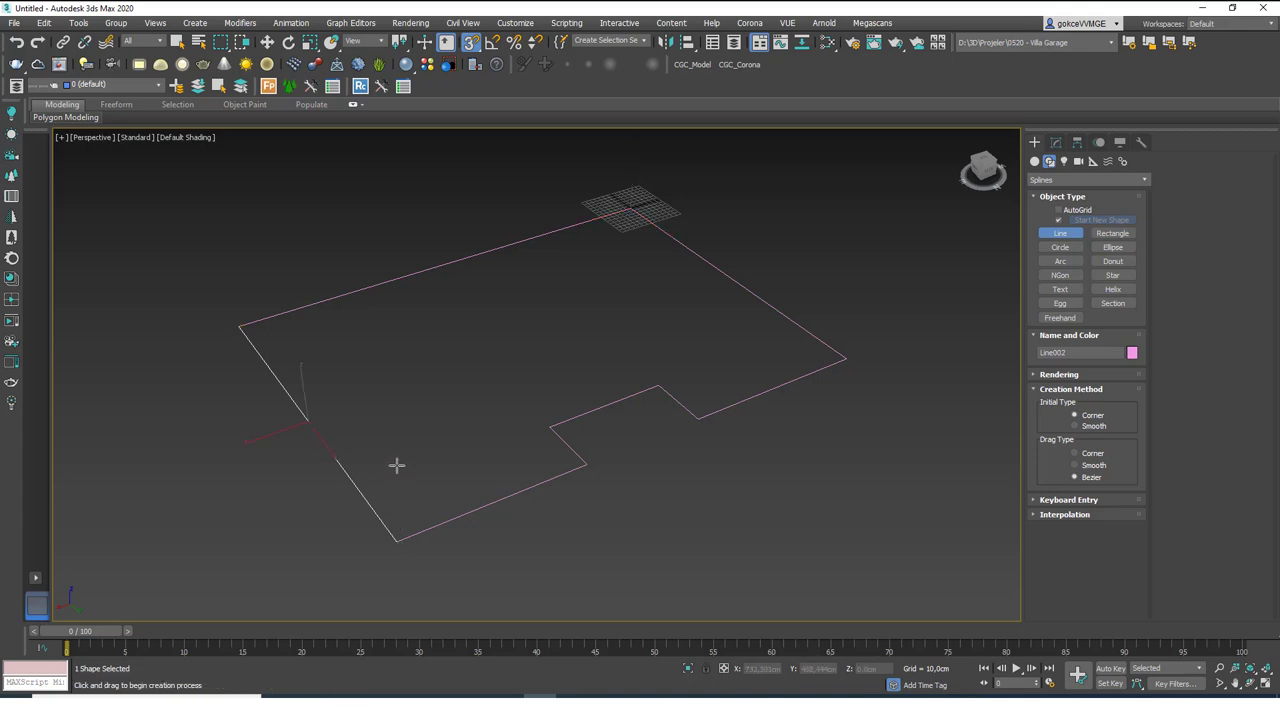
{"action": "right_click", "coordinate": [394, 453]}
{"action": "key", "text": "ctrl+z"}
Draw a new separate line joining the outline's two open end vertices with vertex snapping and finish the Line tool
{"action": "left_click", "coordinate": [1060, 233]}
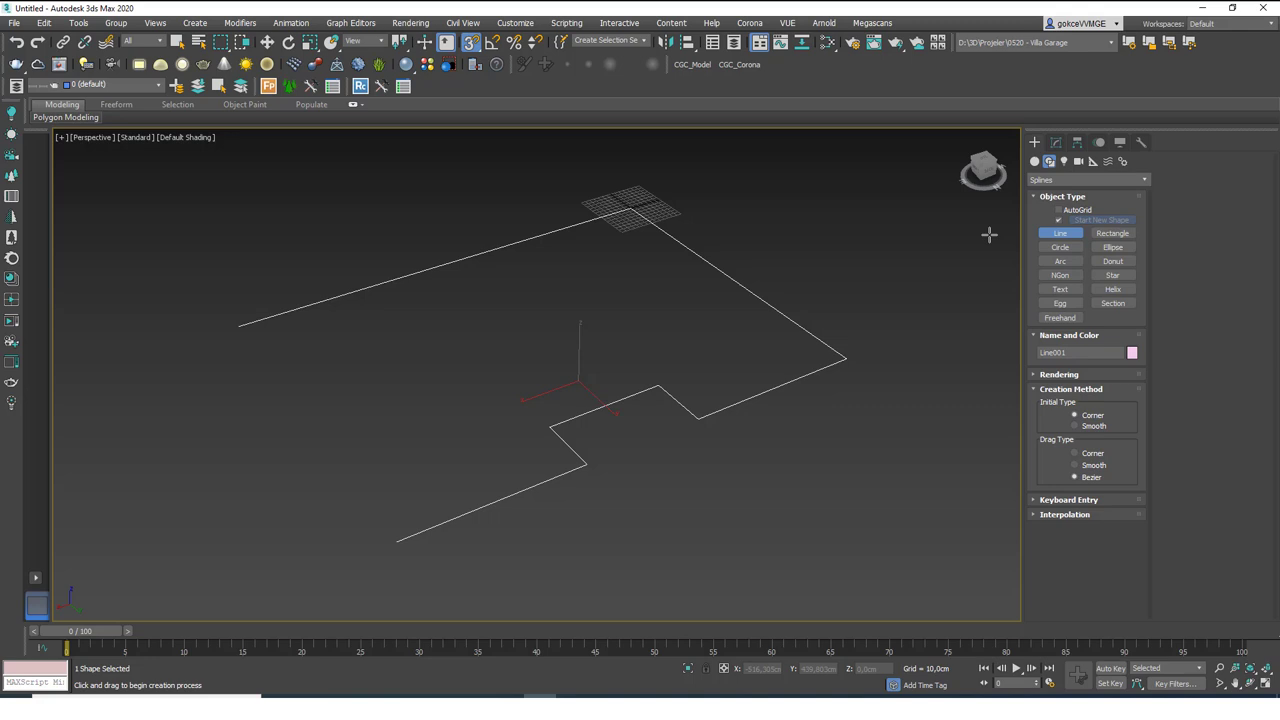
{"action": "left_click", "coordinate": [237, 329]}
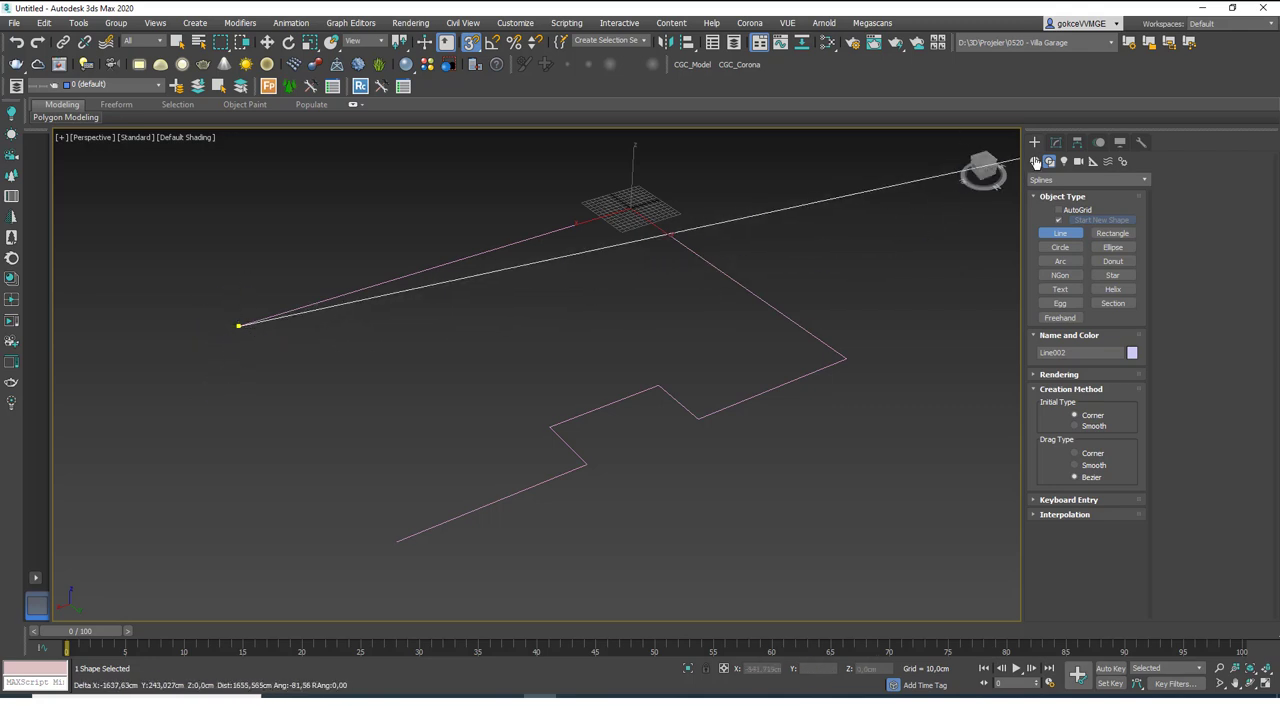
{"action": "left_click", "coordinate": [399, 542]}
{"action": "right_click", "coordinate": [430, 520]}
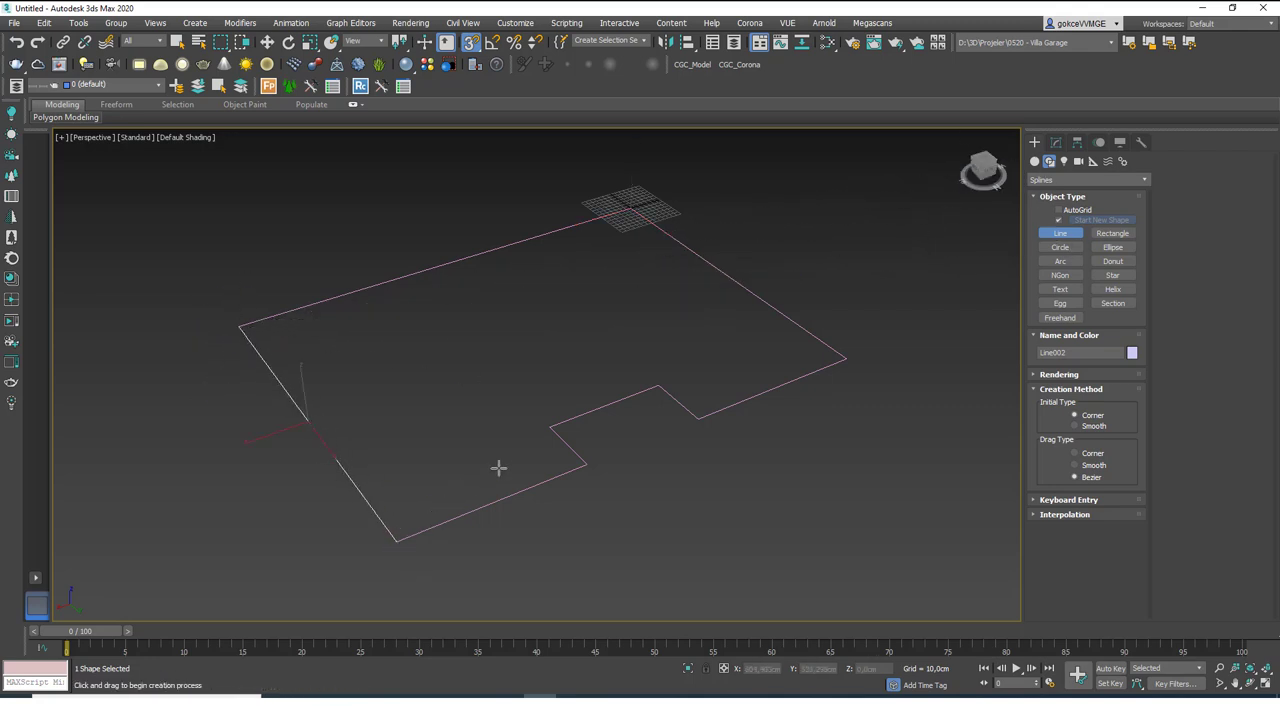
{"action": "right_click", "coordinate": [568, 521]}
Select the notched outline and attach the newly drawn side line to it
{"action": "left_click", "coordinate": [757, 399]}
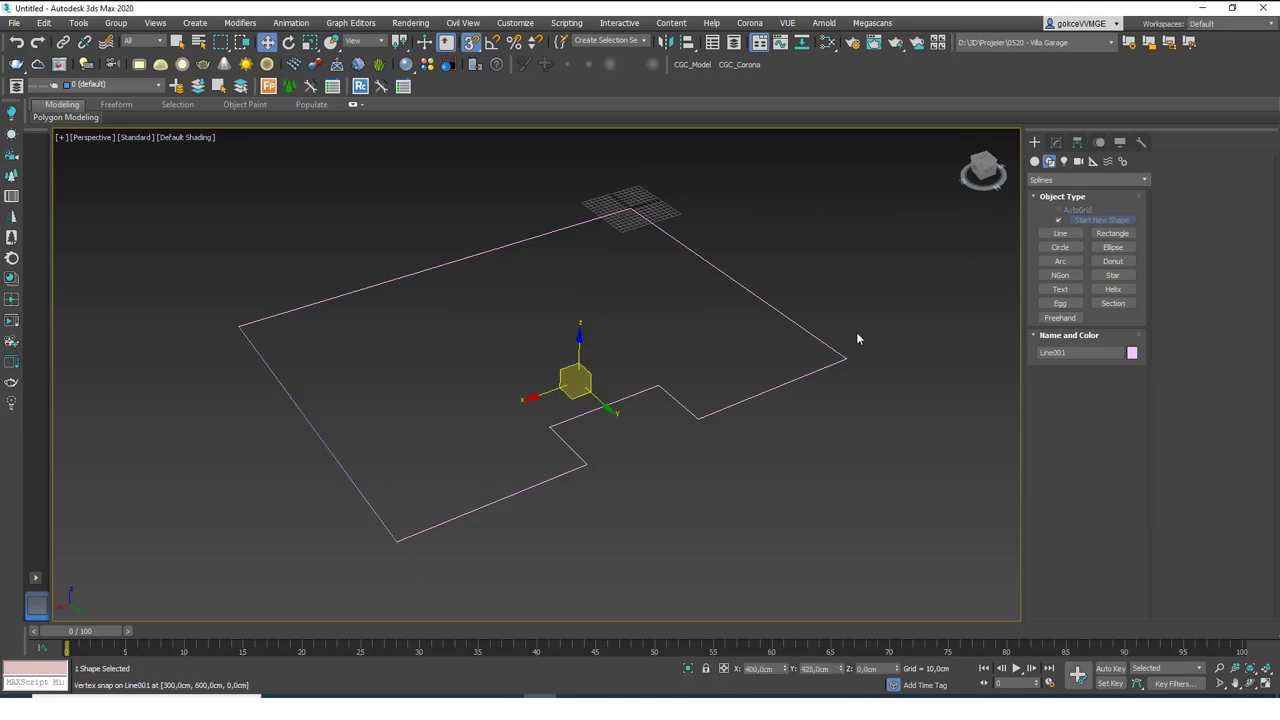
{"action": "left_click", "coordinate": [1056, 142]}
{"action": "left_click", "coordinate": [1190, 231]}
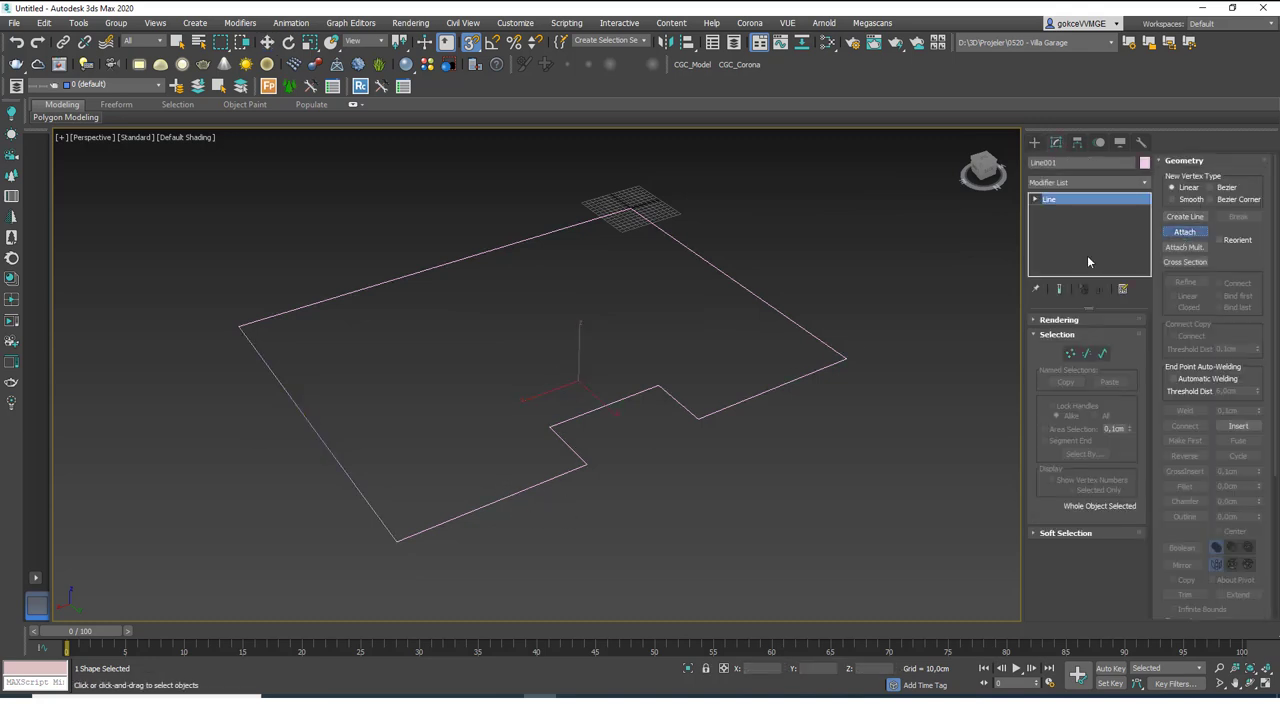
{"action": "left_click", "coordinate": [326, 453]}
{"action": "left_click", "coordinate": [407, 431]}
{"action": "left_click", "coordinate": [448, 518]}
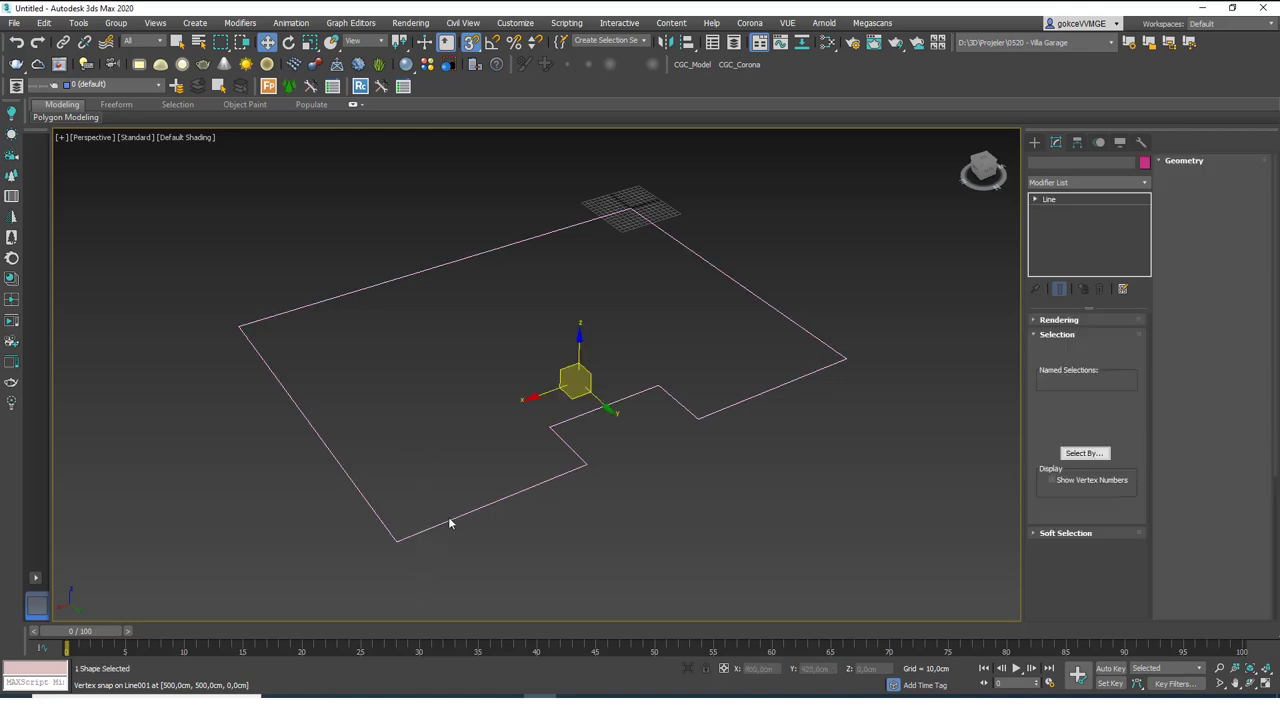
Weld the attached outline's vertices using the 0,1 cm threshold and return to the whole line object
{"action": "key", "text": "1"}
{"action": "left_click", "coordinate": [1184, 410]}
{"action": "middle_click_drag", "start_coordinate": [994, 432], "coordinate": [1016, 456]}
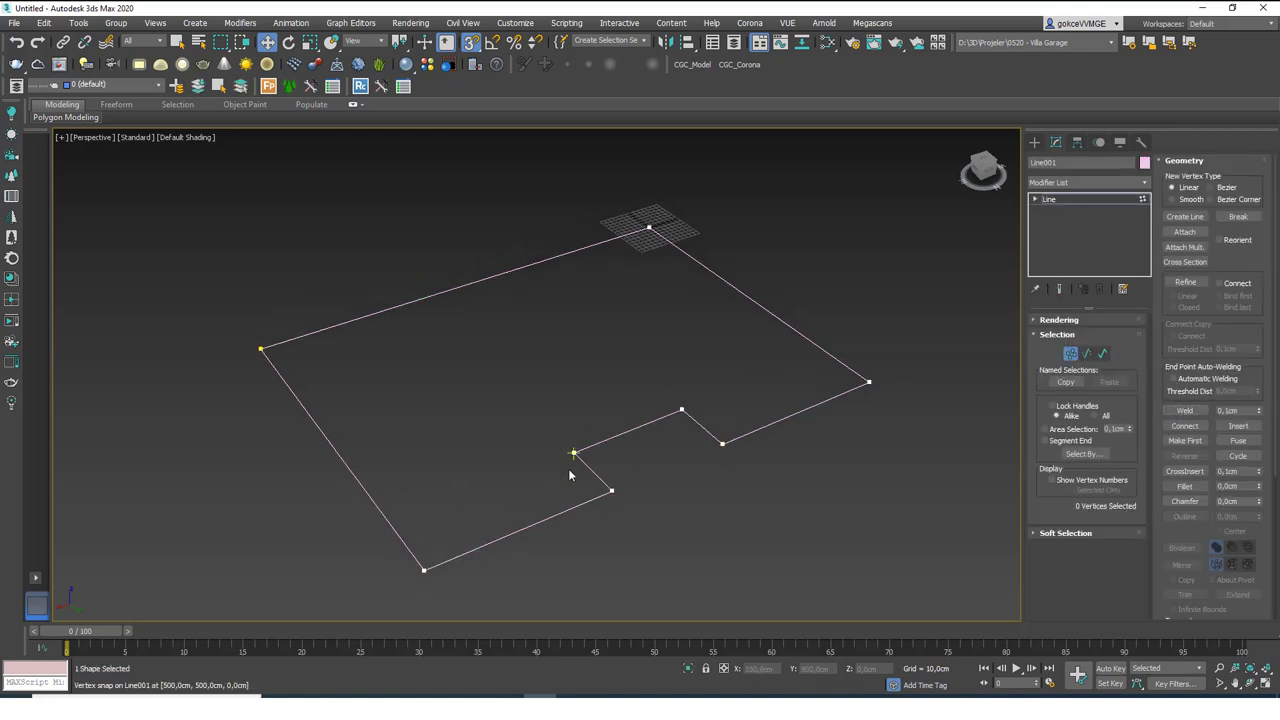
{"action": "left_click", "coordinate": [1105, 200]}
Extrude the welded outline by 80 cm as a trial and remove the modifier again
{"action": "left_click", "coordinate": [1105, 183]}
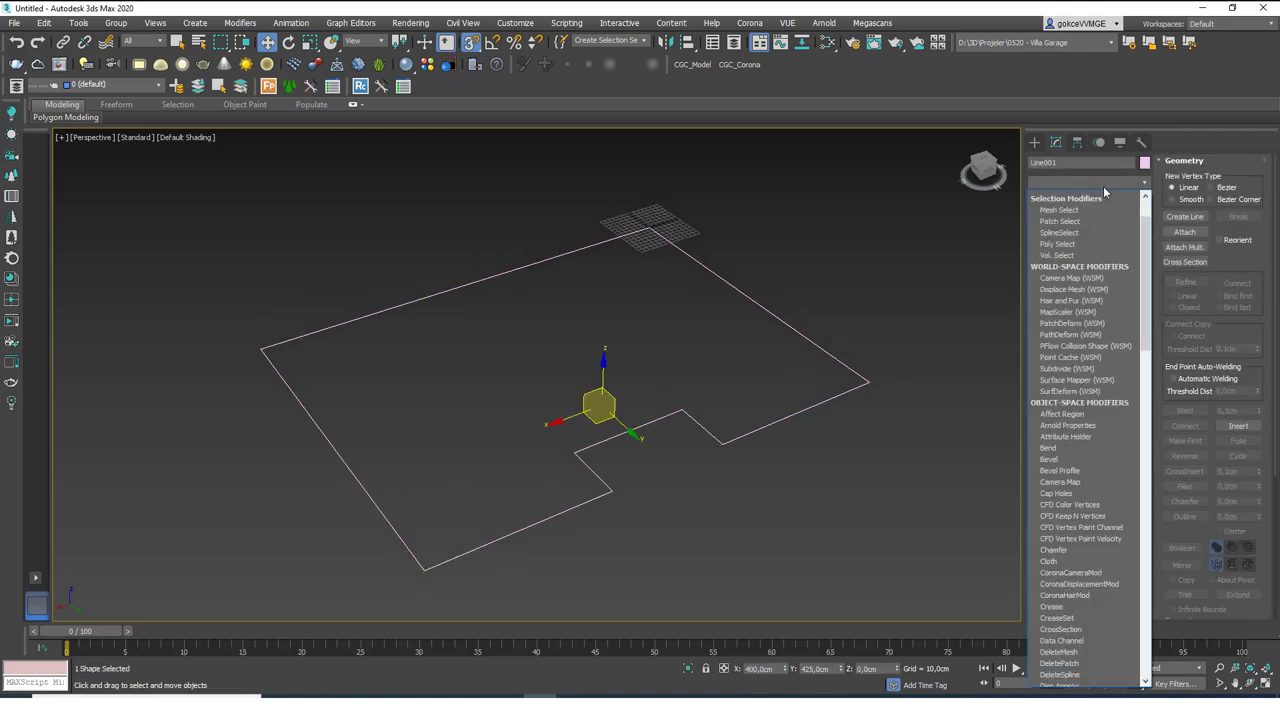
{"action": "left_click", "coordinate": [1076, 207]}
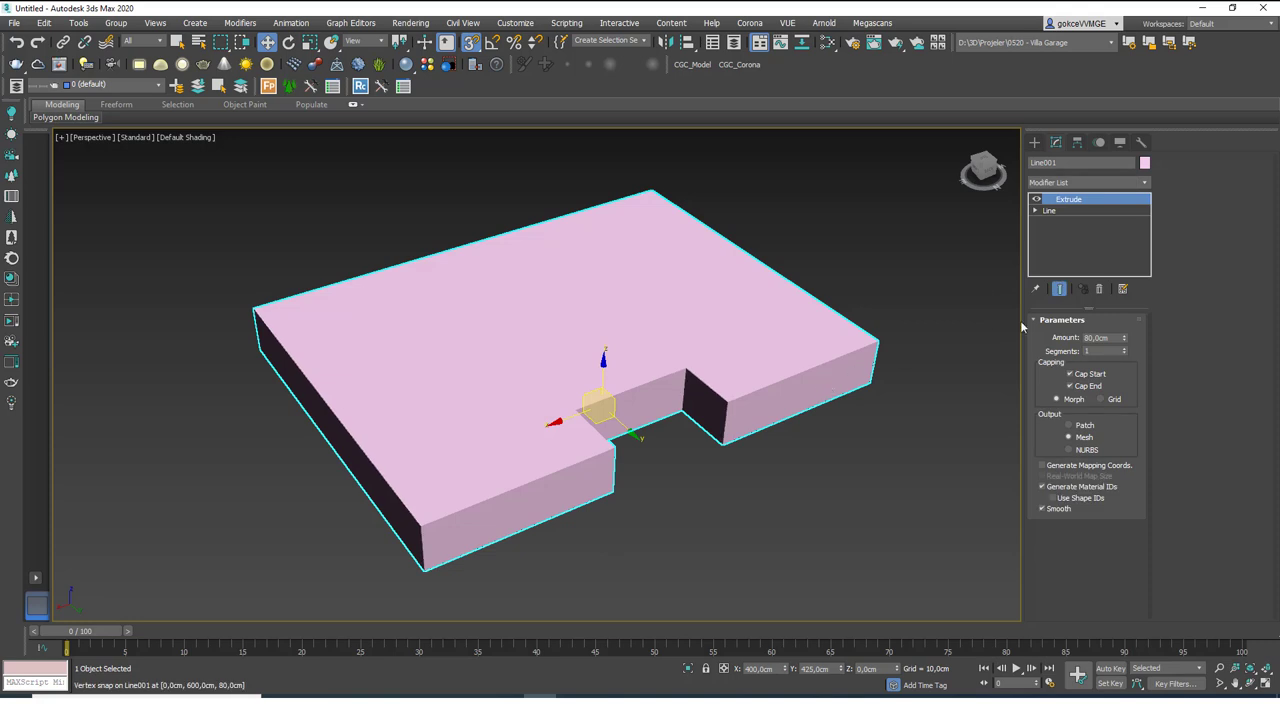
{"action": "left_click", "coordinate": [1099, 289]}
Delete the welded outline's side segment between the two corners just joined and leave segment editing
{"action": "key", "text": "2"}
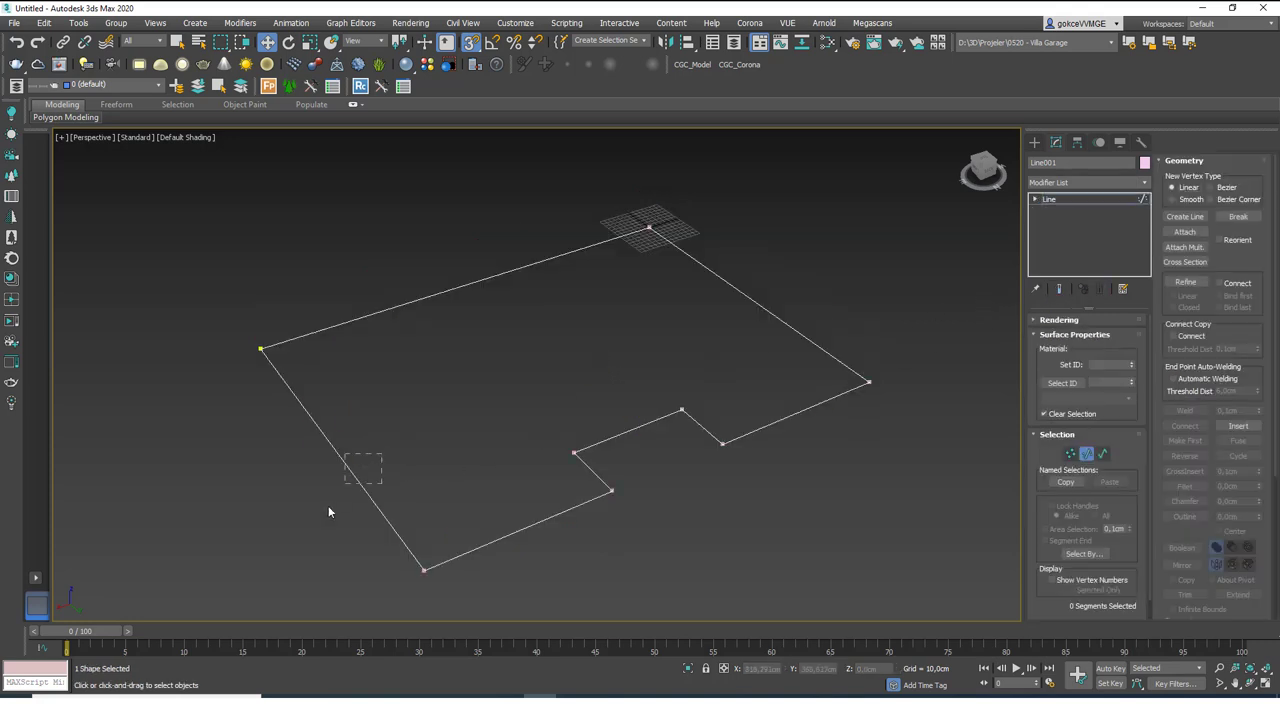
{"action": "left_click", "coordinate": [343, 461]}
{"action": "key", "text": "Delete"}
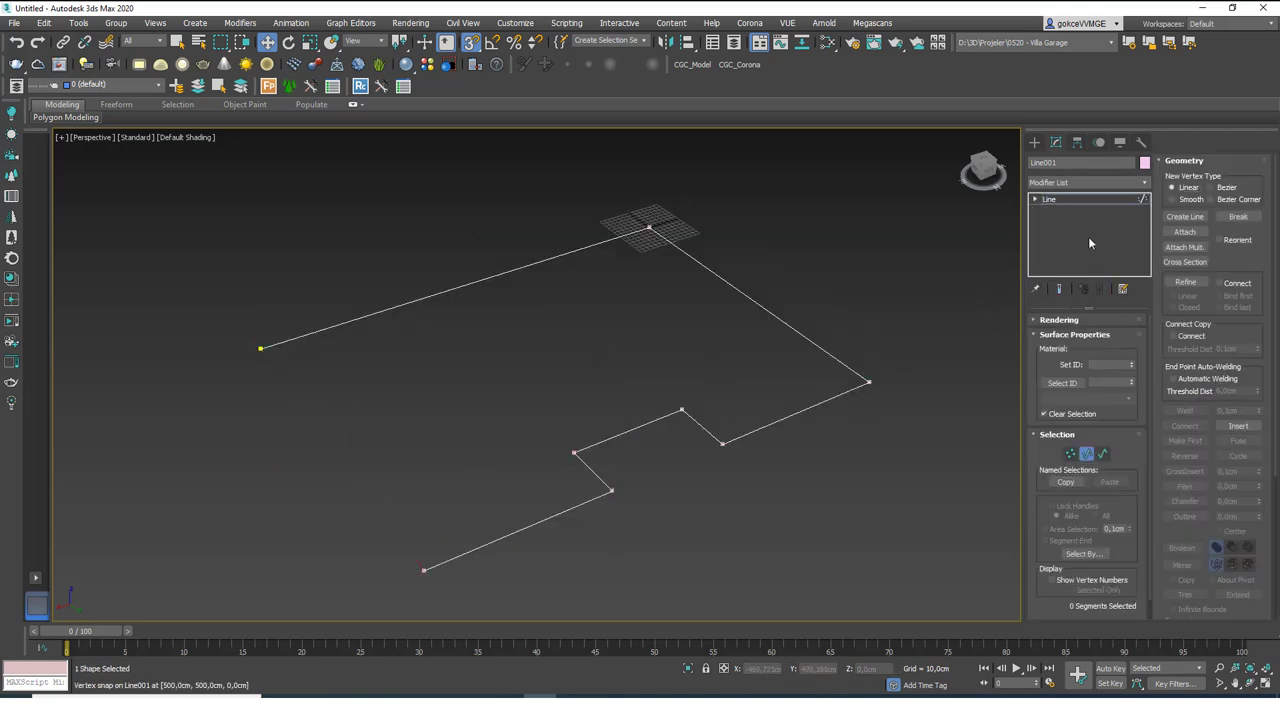
{"action": "left_click", "coordinate": [1093, 199]}
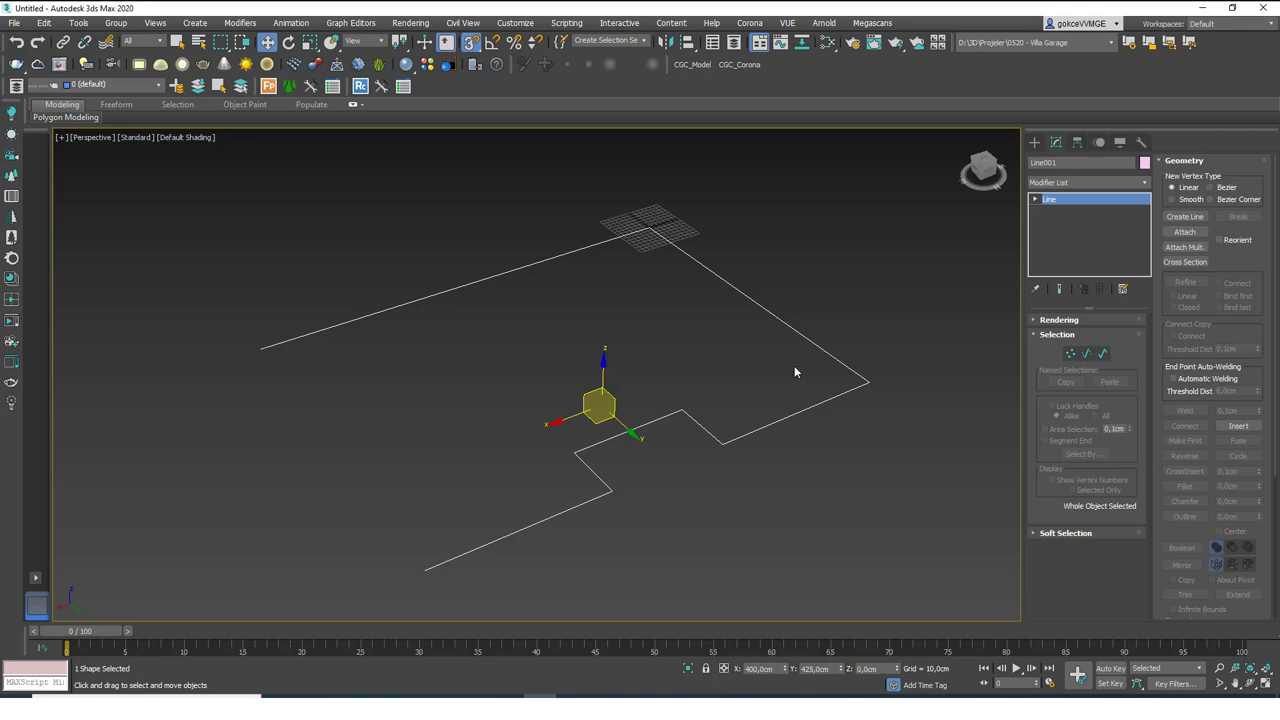
Close the outline's open side by joining its two end vertices with the Connect tool
{"action": "key", "text": "1"}
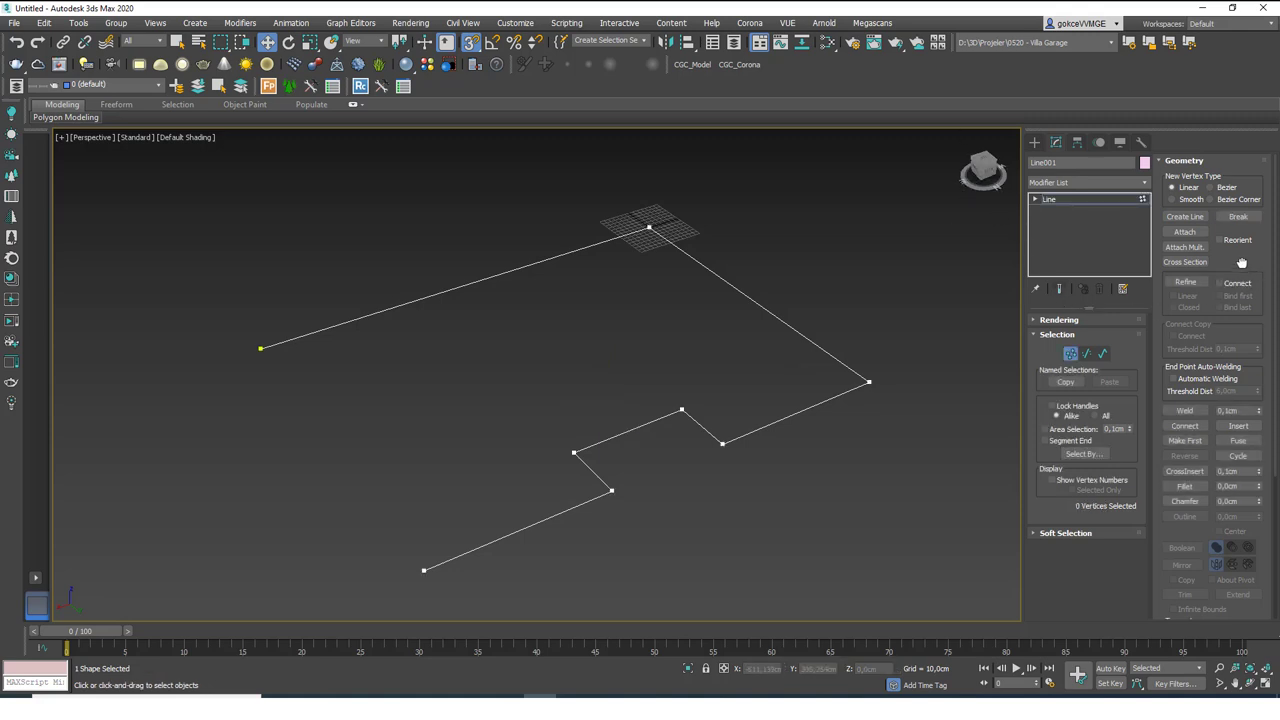
{"action": "scroll", "coordinate": [1208, 260], "scroll_direction": "down", "scroll_amount": 2}
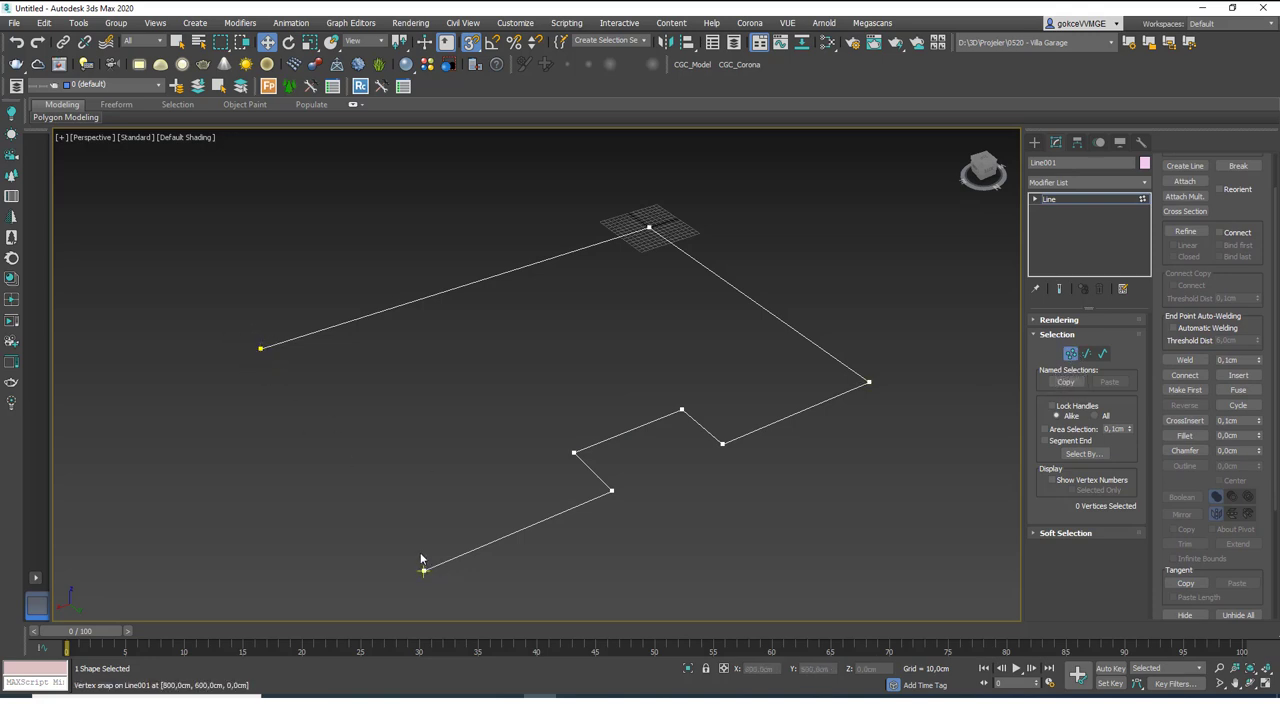
{"action": "left_click", "coordinate": [1188, 376]}
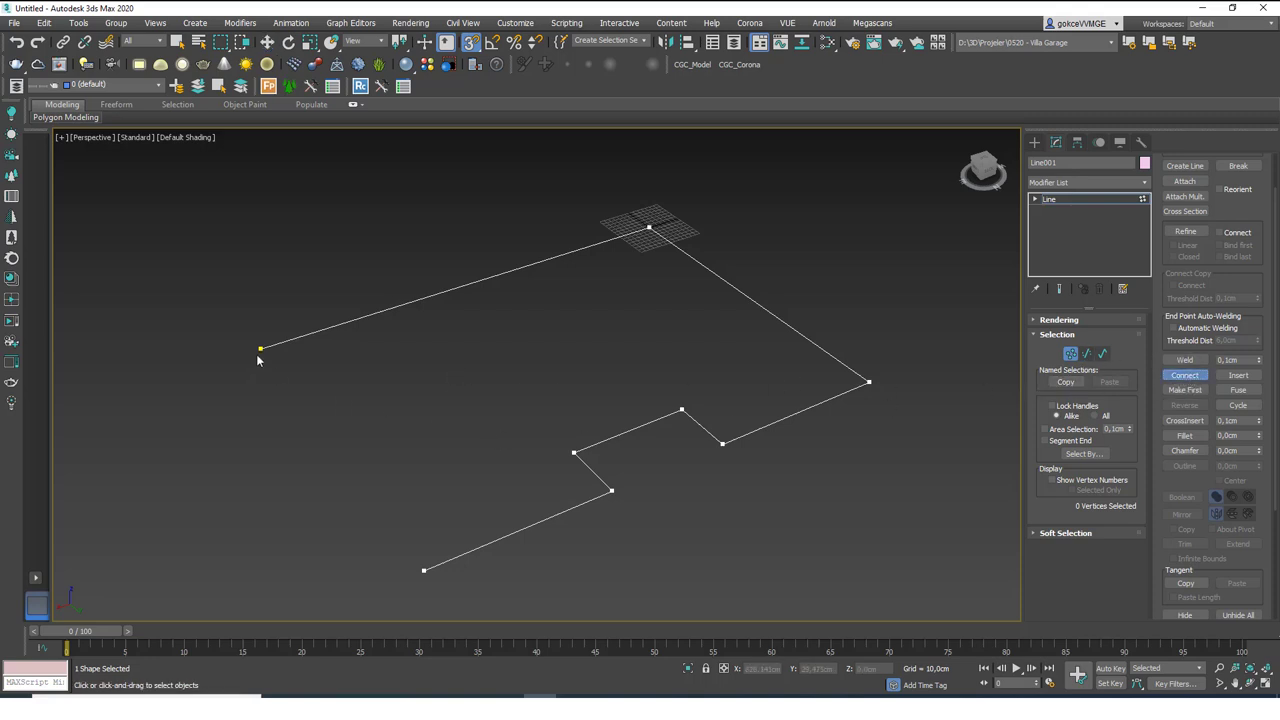
{"action": "left_click_drag", "start_coordinate": [260, 444], "coordinate": [251, 407]}
{"action": "left_click_drag", "start_coordinate": [421, 568], "coordinate": [421, 571]}
{"action": "key", "text": "w"}
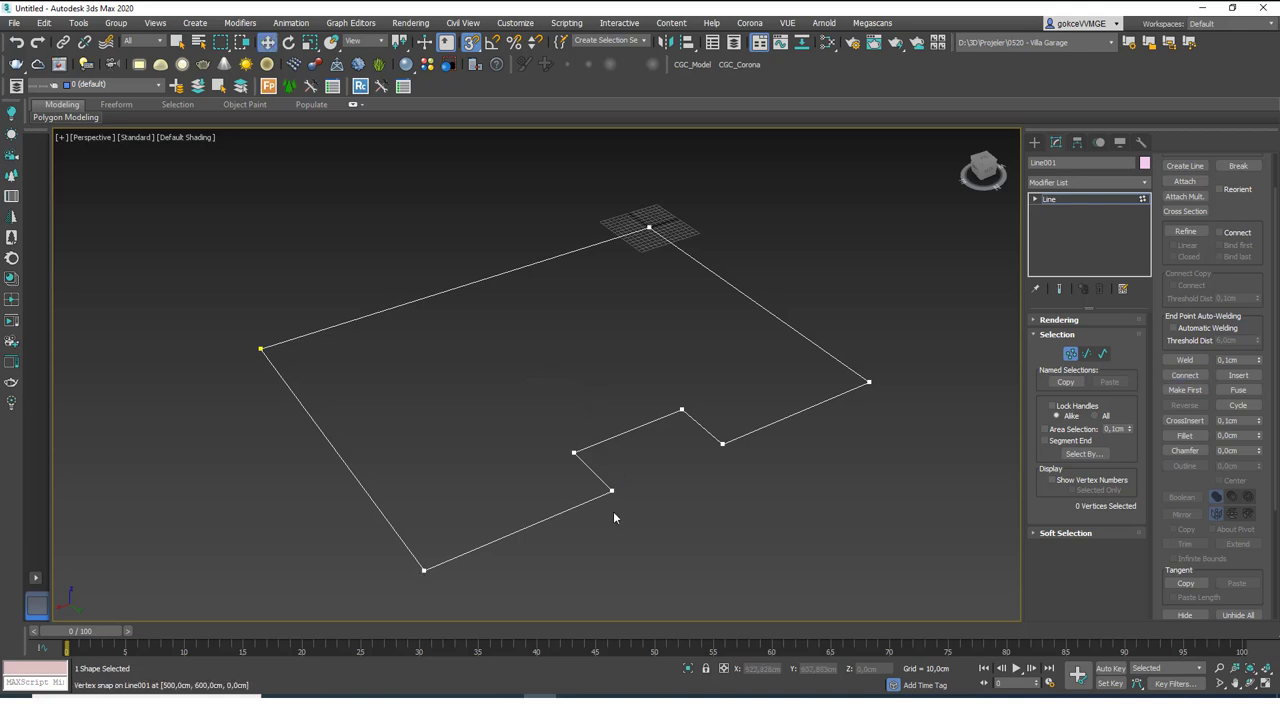
Select the outline as a whole spline to check its closure, and return to vertex editing in the Top view
{"action": "key", "text": "3"}
{"action": "scroll", "coordinate": [1130, 530], "scroll_direction": "down", "scroll_amount": 1}
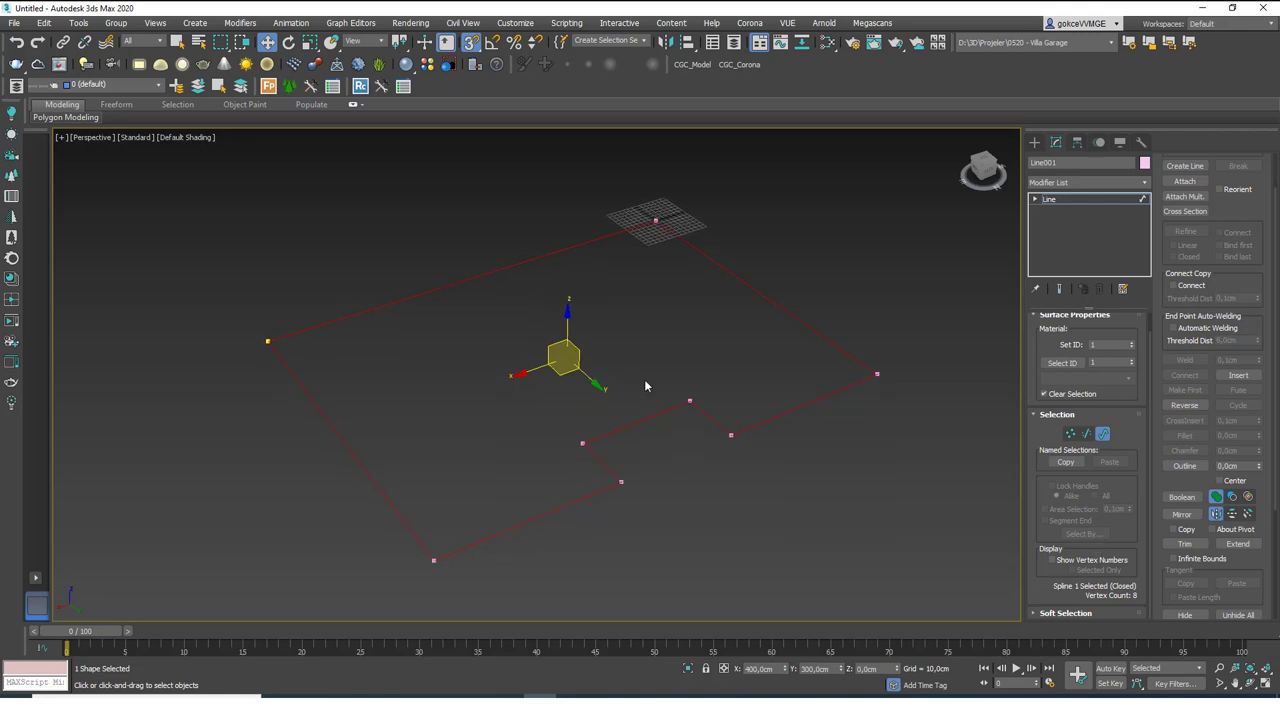
{"action": "key", "text": "1"}
{"action": "key", "text": "t"}
{"action": "middle_click_drag", "start_coordinate": [640, 388], "coordinate": [669, 402]}
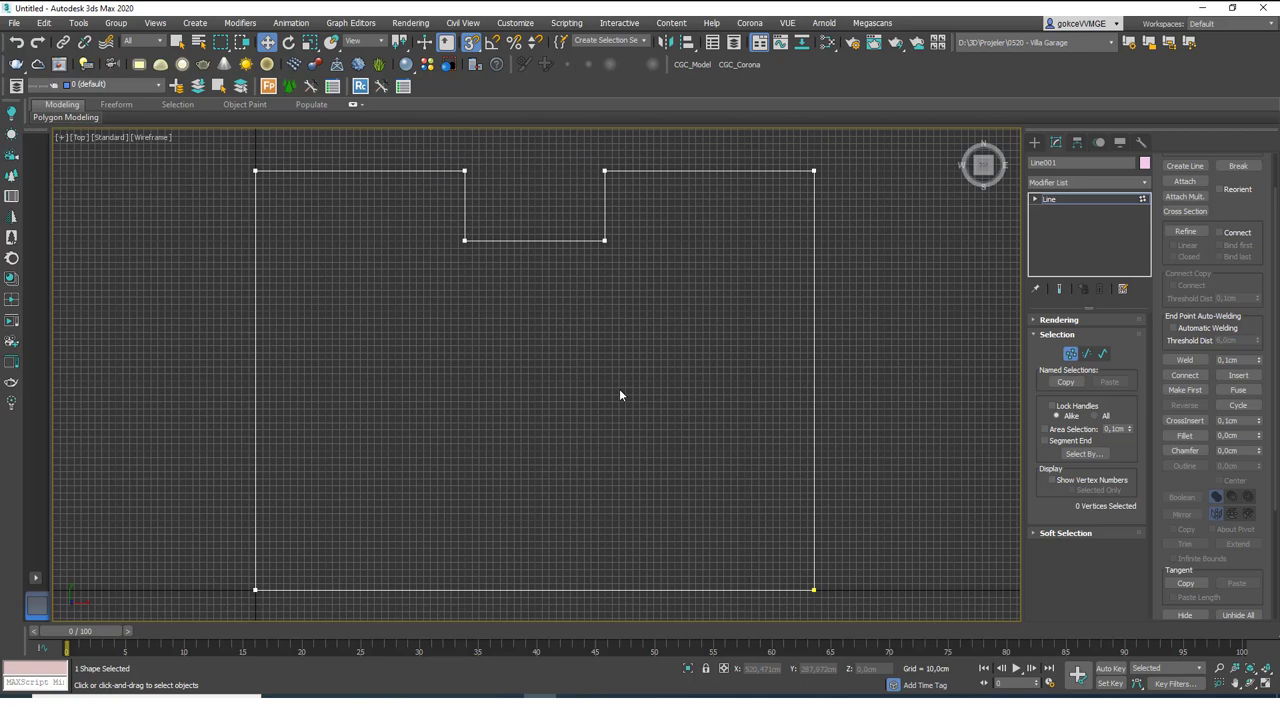
{"action": "middle_click_drag", "start_coordinate": [289, 377], "coordinate": [349, 340]}
{"action": "scroll", "coordinate": [353, 370], "scroll_direction": "down", "scroll_amount": 3}
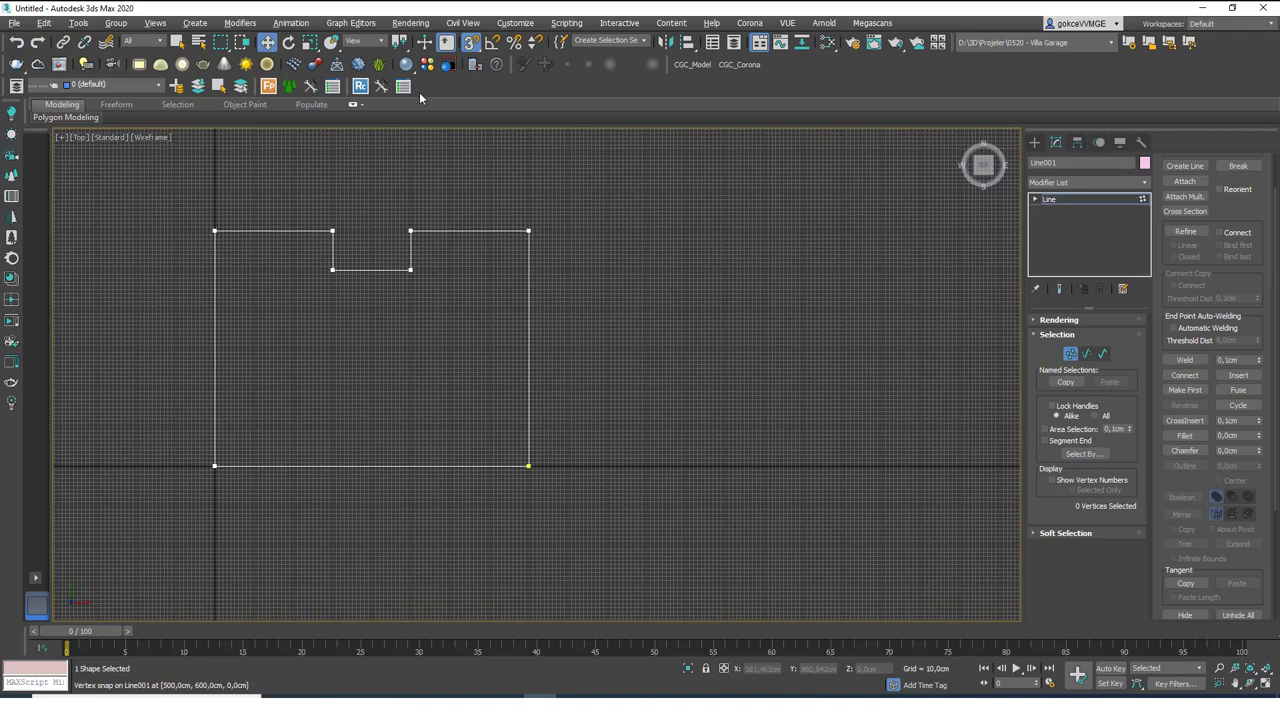
Draw a closed four-sided line about 820 cm wide beside the notched outline, with snapping off and a slightly slanted lower edge
{"action": "left_click", "coordinate": [1034, 142]}
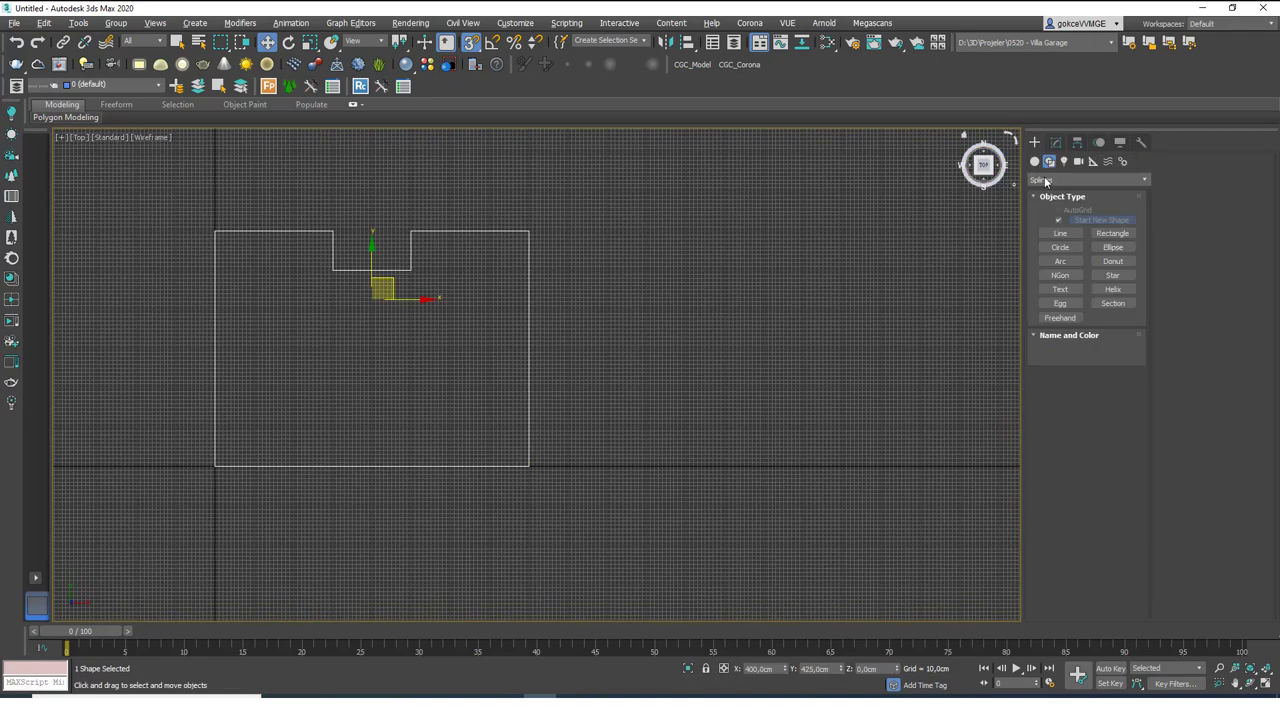
{"action": "left_click", "coordinate": [1060, 233]}
{"action": "middle_click_drag", "start_coordinate": [591, 291], "coordinate": [463, 228]}
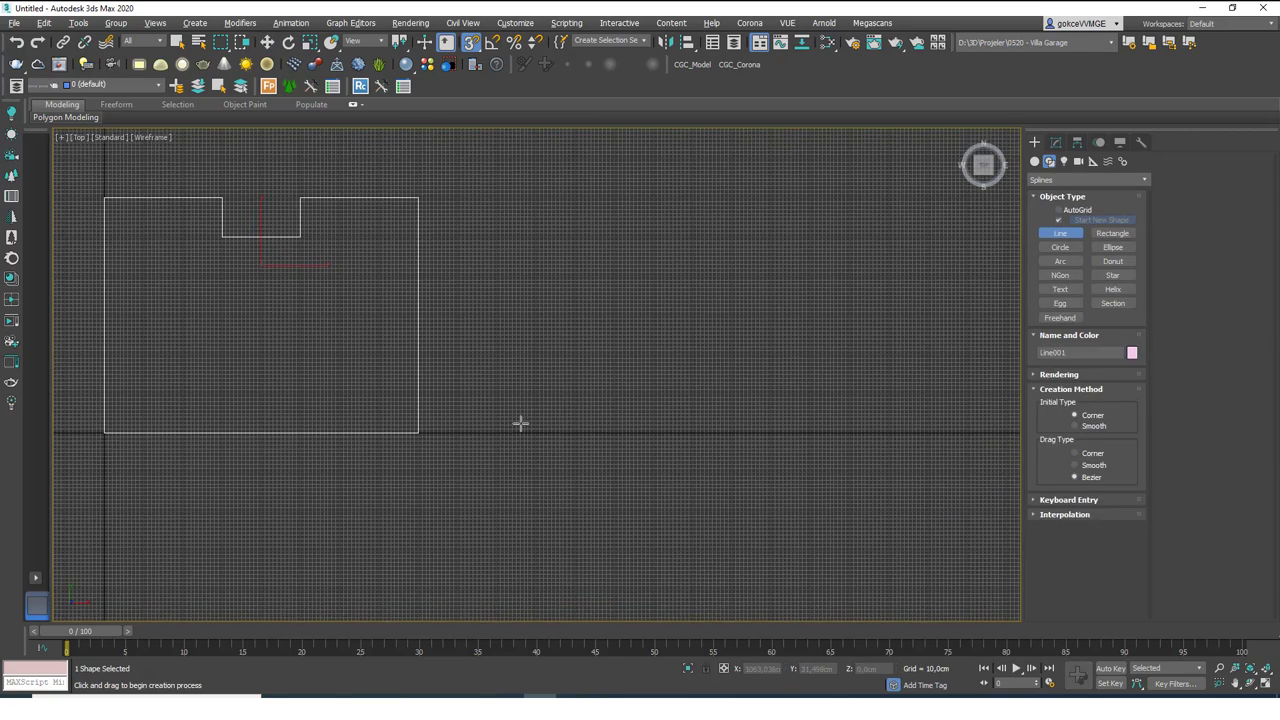
{"action": "left_click", "coordinate": [536, 433]}
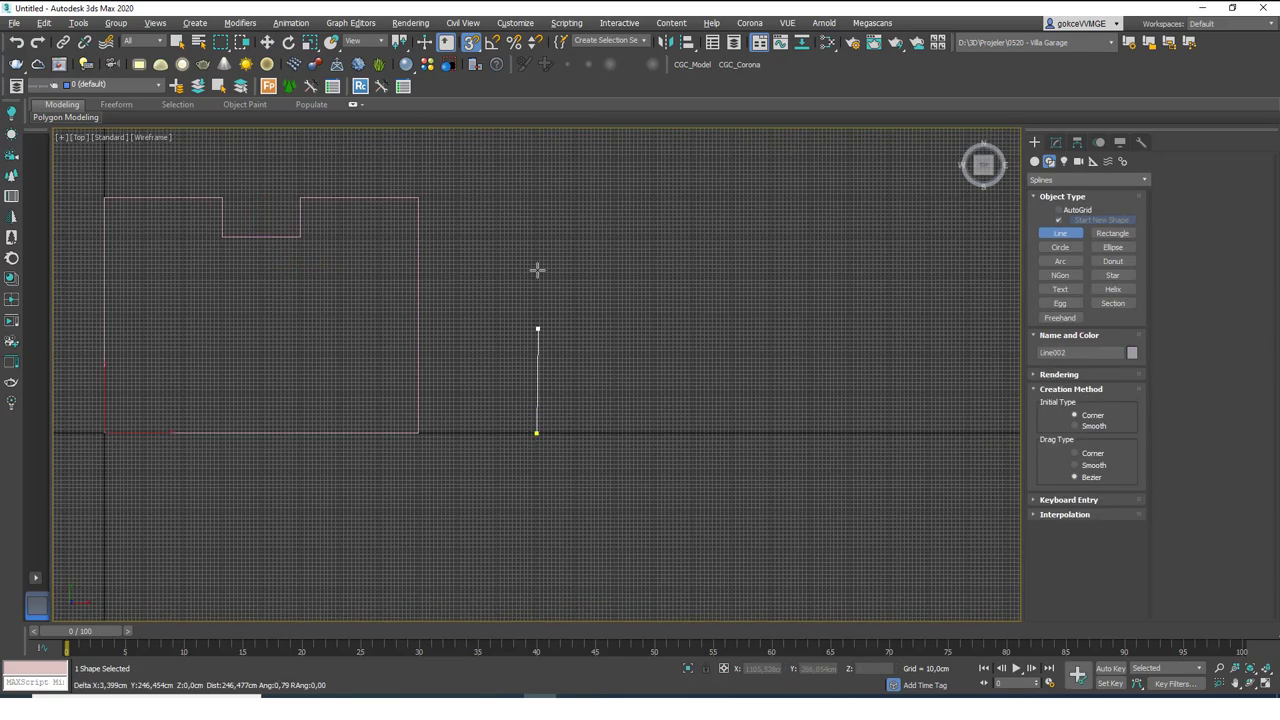
{"action": "left_click", "coordinate": [536, 192]}
{"action": "left_click", "coordinate": [472, 42]}
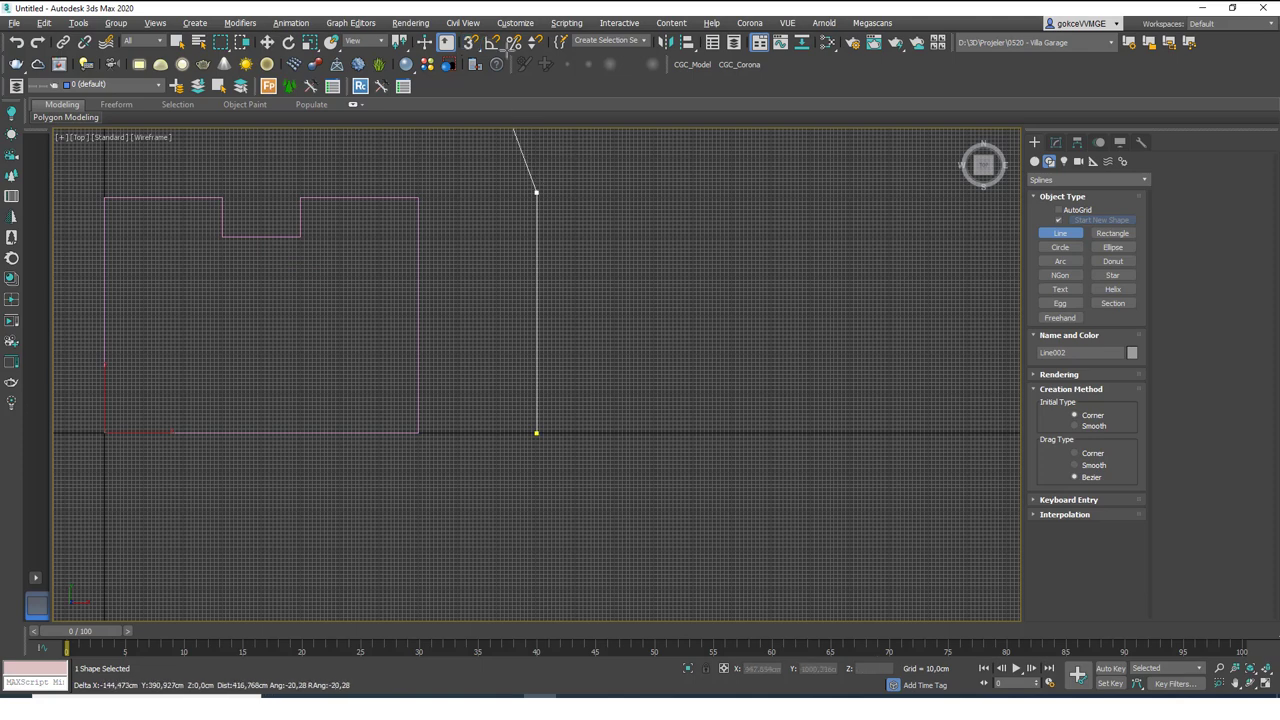
{"action": "left_click", "coordinate": [849, 206], "text": "shift"}
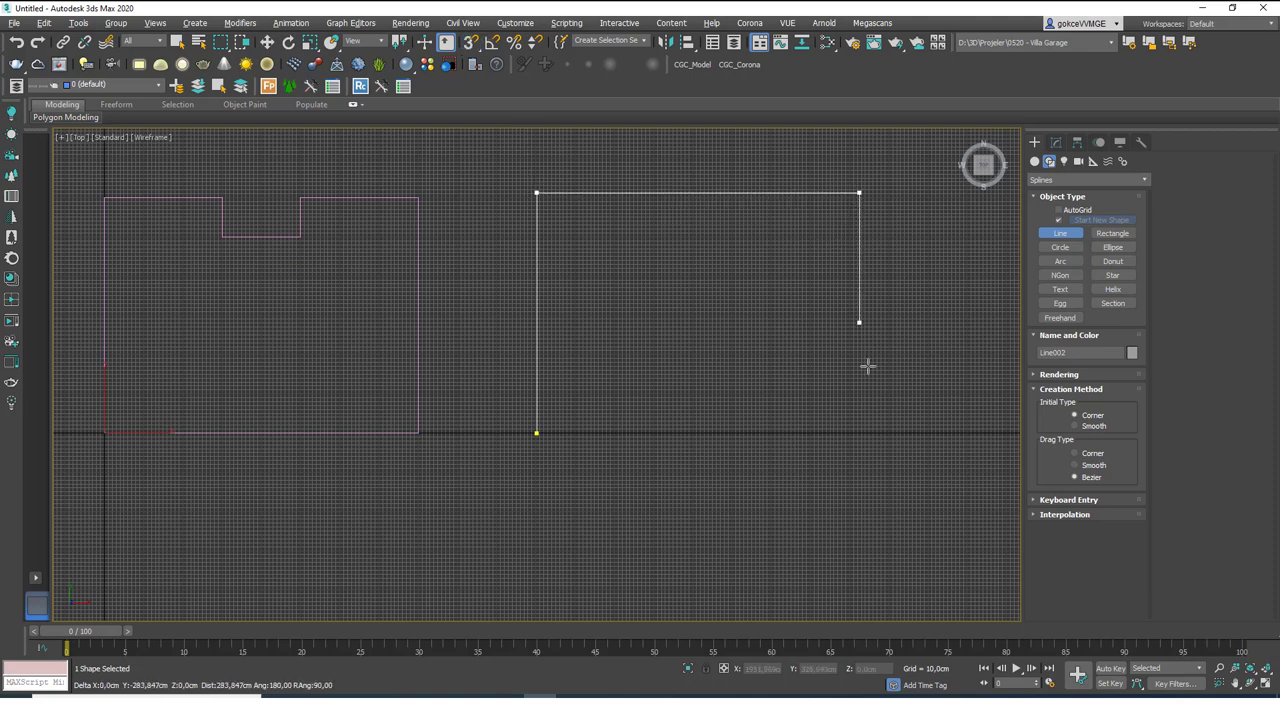
{"action": "left_click", "coordinate": [861, 436], "text": "shift"}
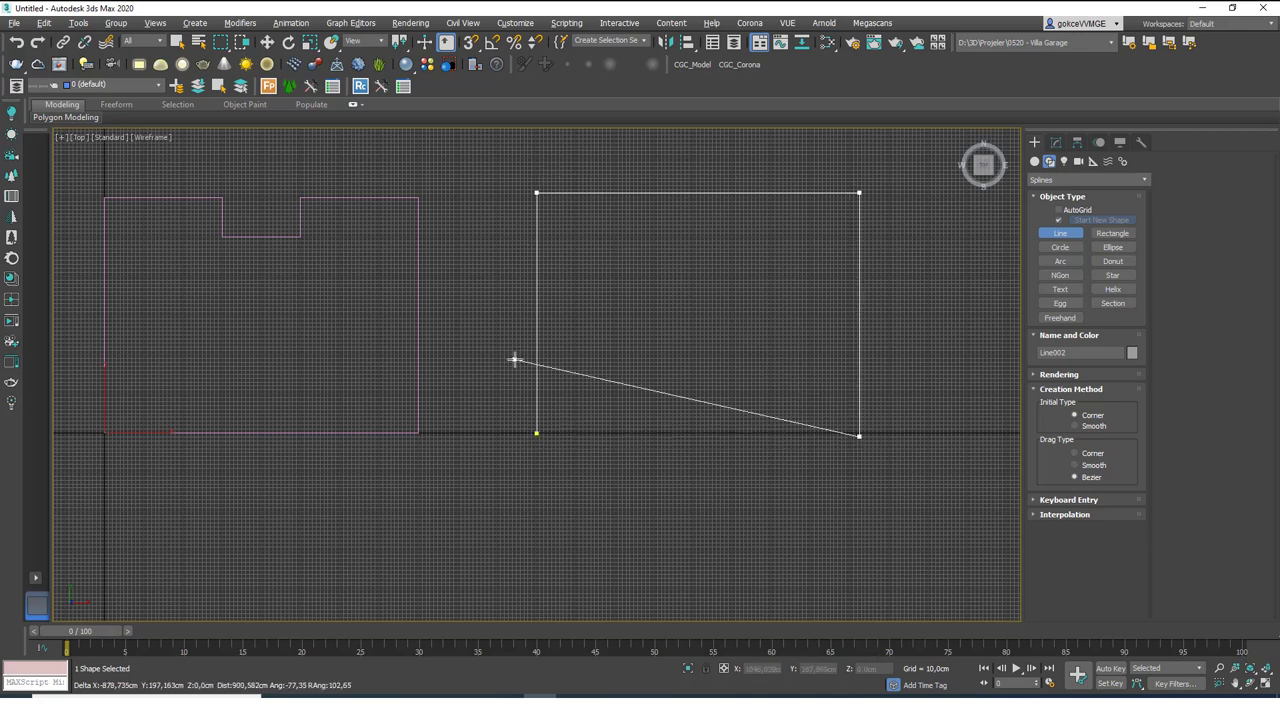
{"action": "left_click", "coordinate": [536, 436]}
{"action": "left_click", "coordinate": [612, 364]}
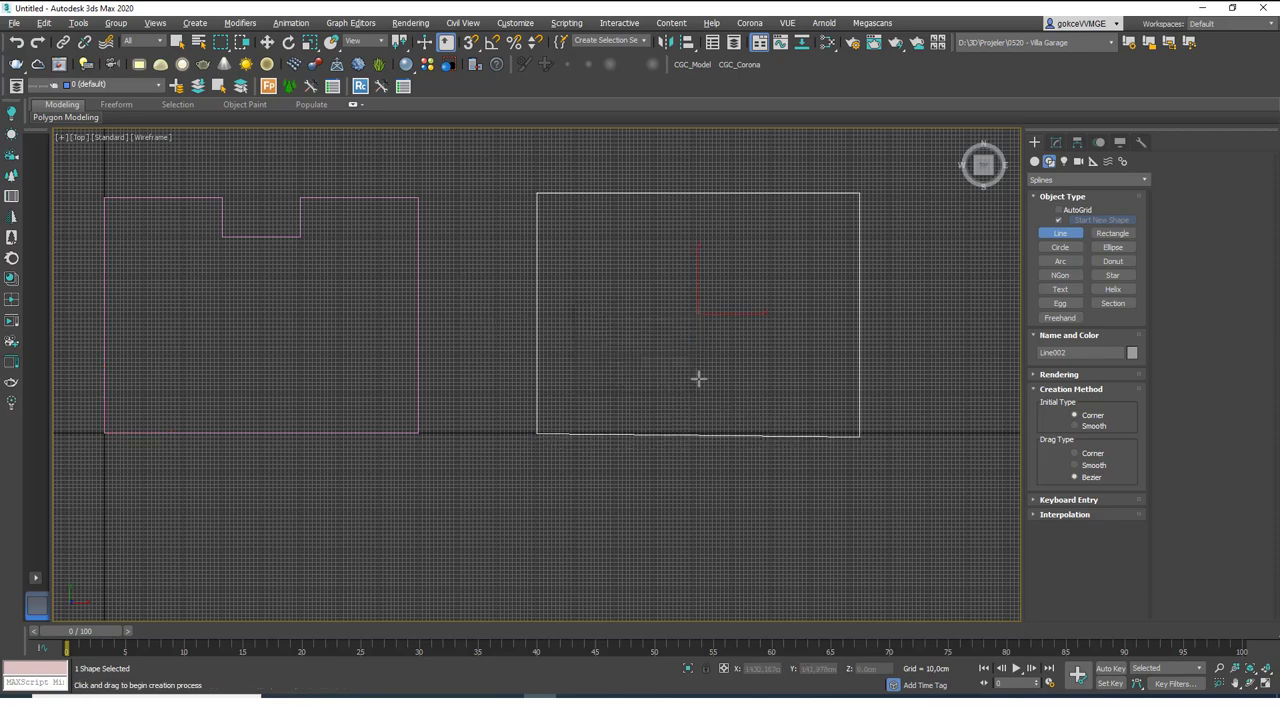
{"action": "right_click", "coordinate": [697, 377]}
Set the Y coordinate of the new shape's lower-left corner vertex to 0 cm
{"action": "middle_click_drag", "start_coordinate": [552, 376], "coordinate": [492, 357]}
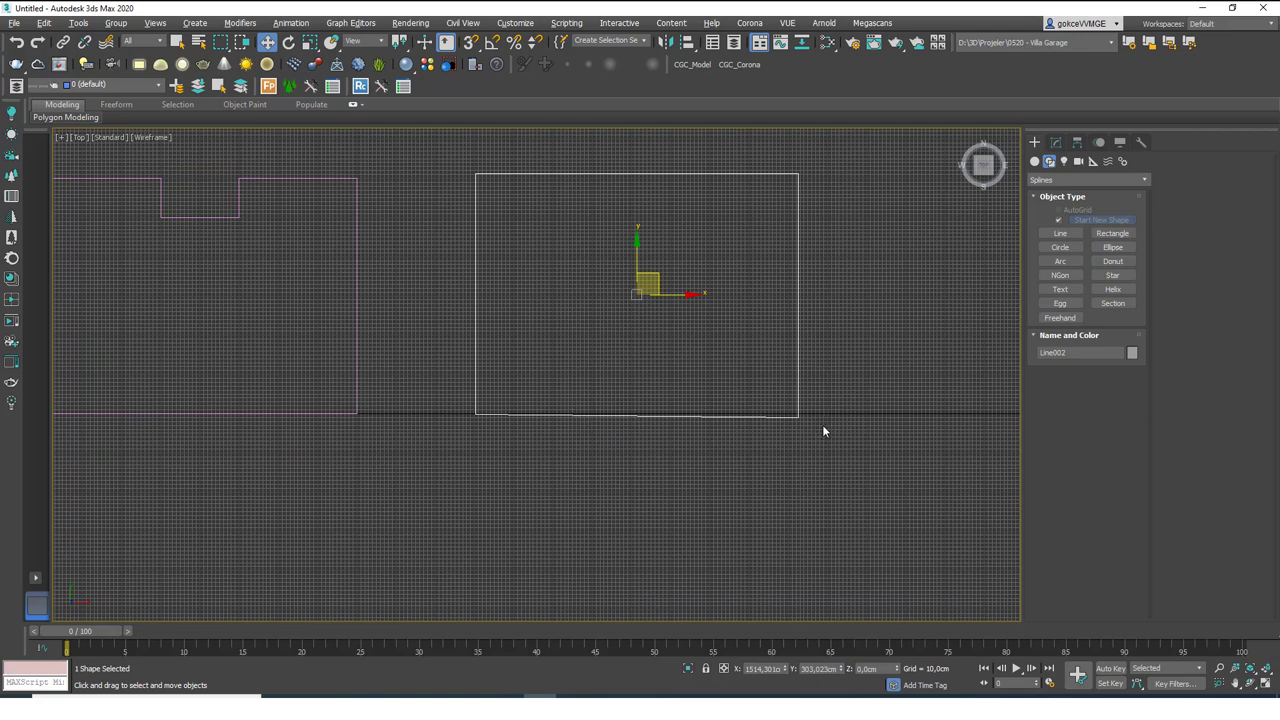
{"action": "middle_click_drag", "start_coordinate": [583, 437], "coordinate": [558, 441]}
{"action": "key", "text": "1"}
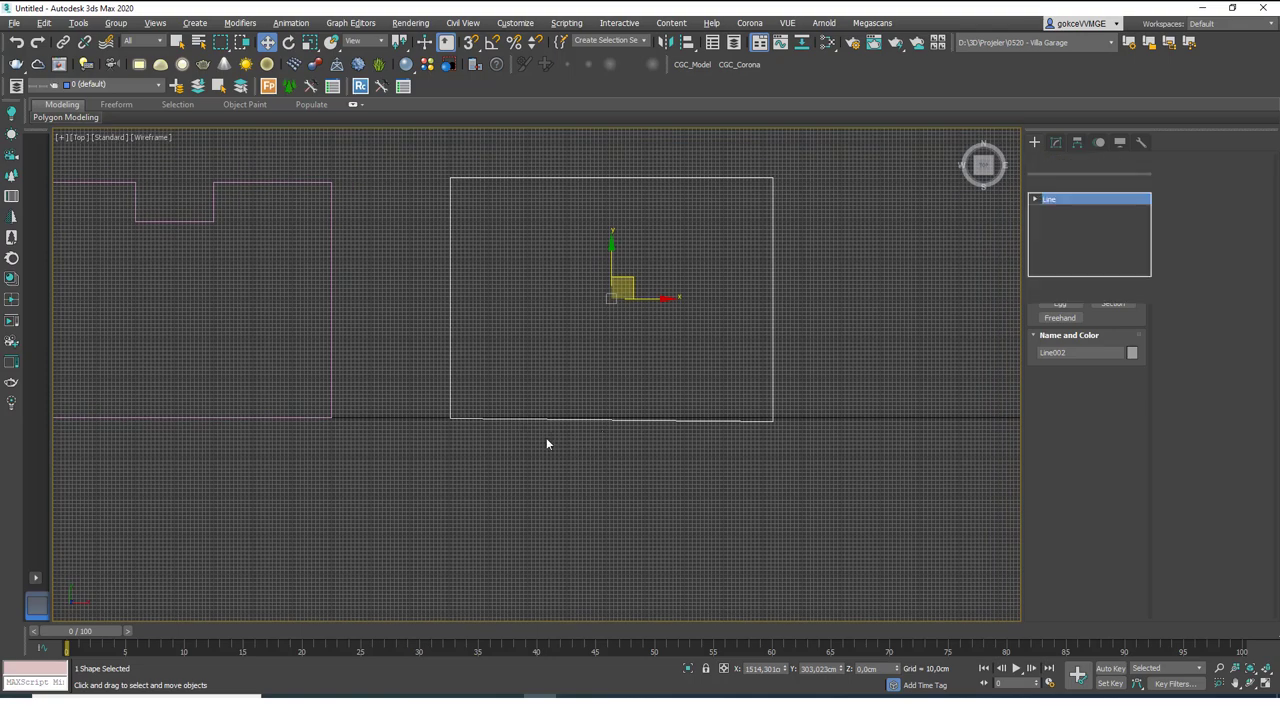
{"action": "left_click_drag", "start_coordinate": [498, 420], "coordinate": [394, 528]}
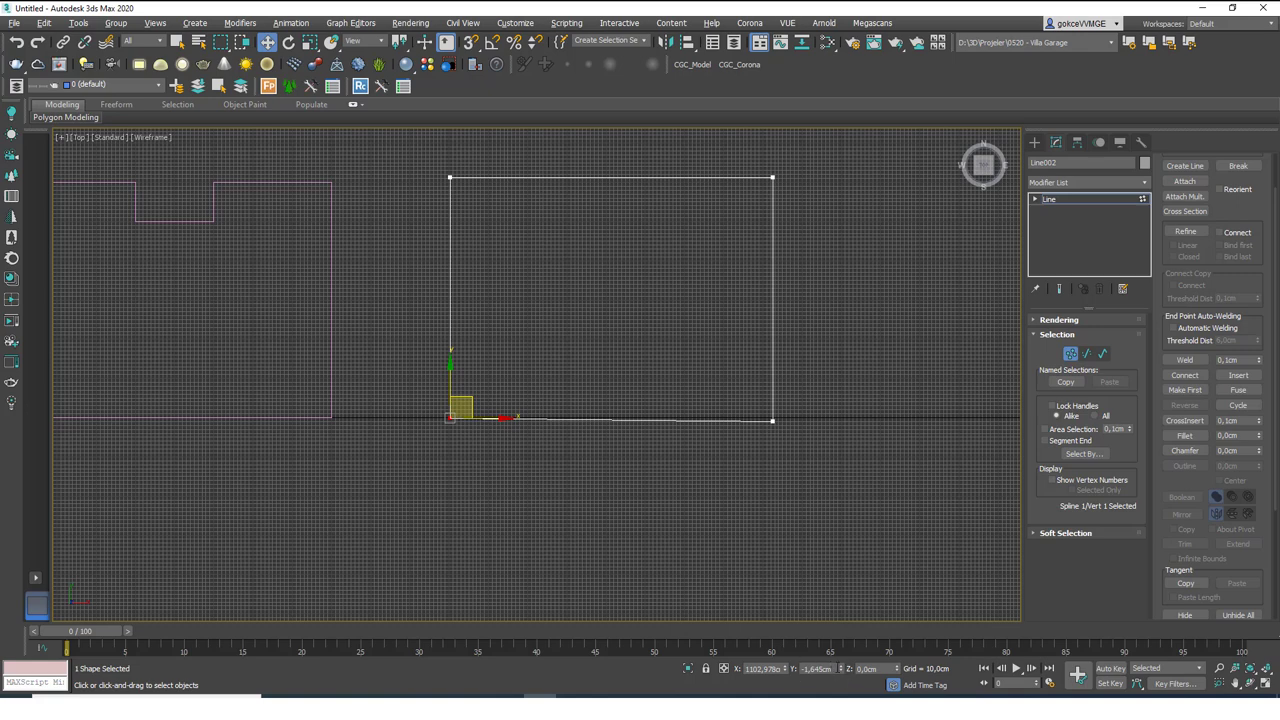
{"action": "double_click", "coordinate": [818, 668]}
{"action": "type", "text": "0"}
{"action": "key", "text": "Return"}
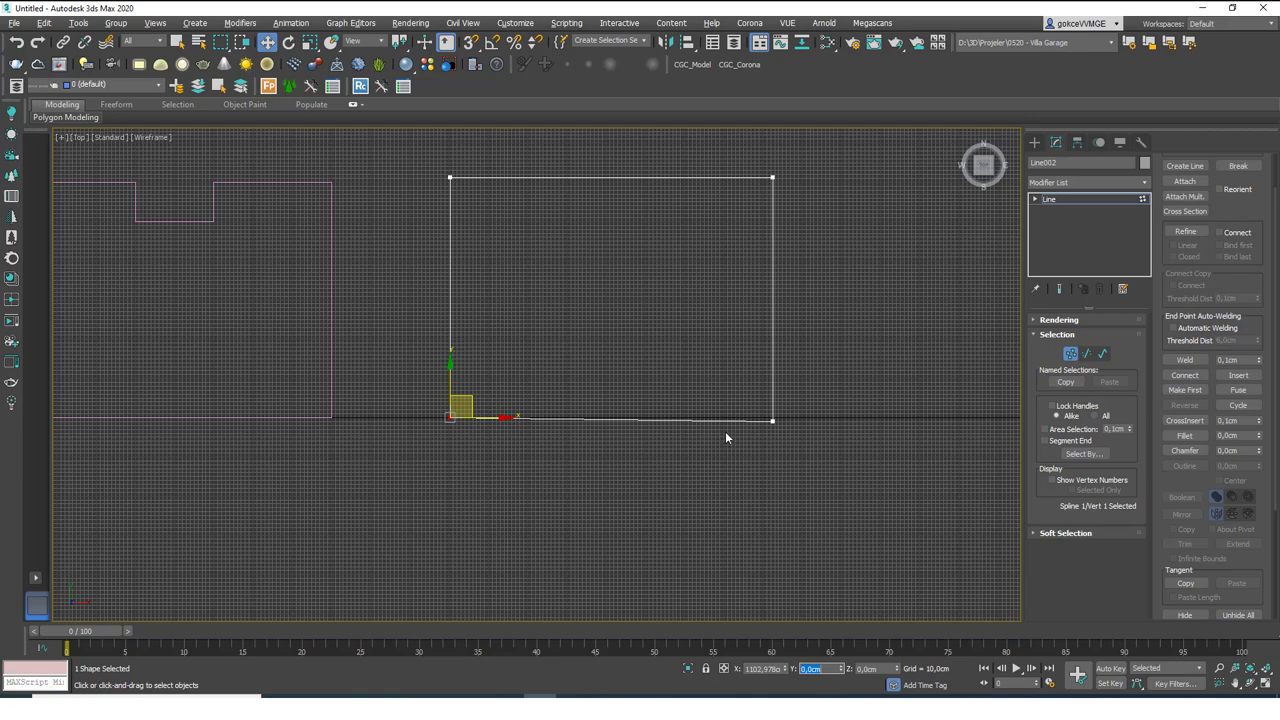
Set the lower-right corner vertex's Y coordinate to 0 cm and undo the Y changes of both lower corners
{"action": "middle_click_drag", "start_coordinate": [781, 398], "coordinate": [779, 396]}
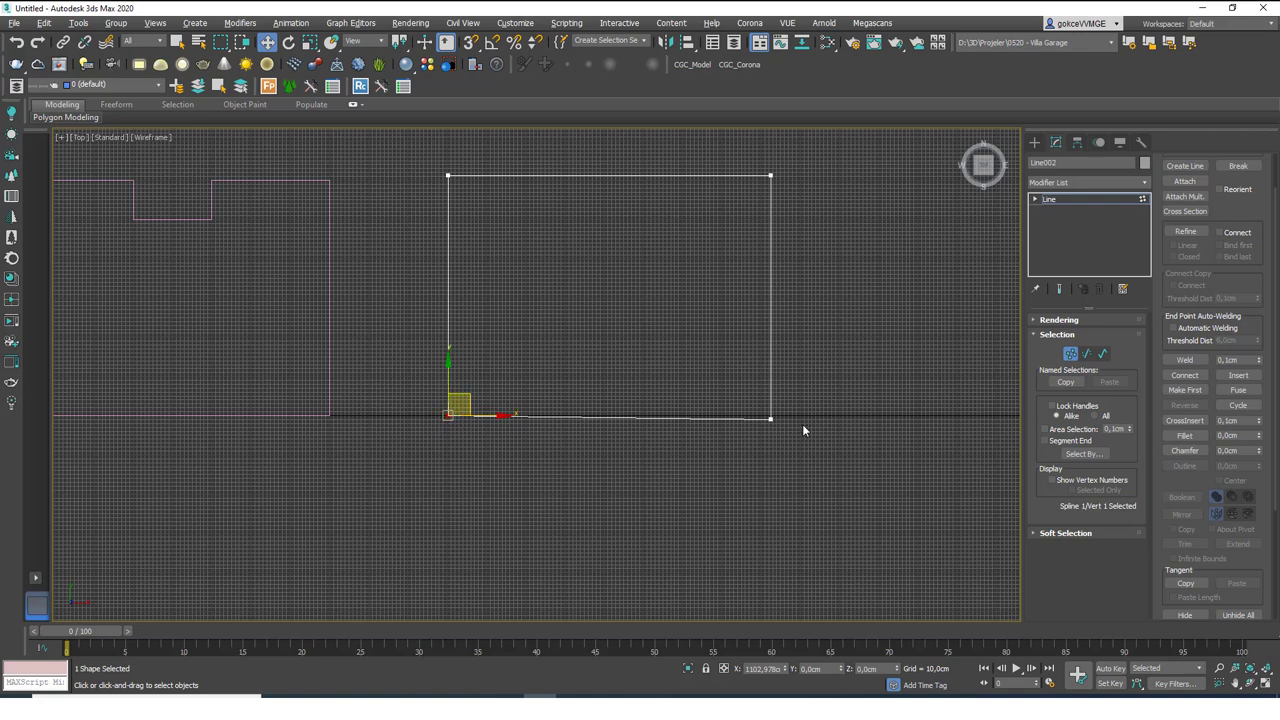
{"action": "left_click", "coordinate": [772, 420]}
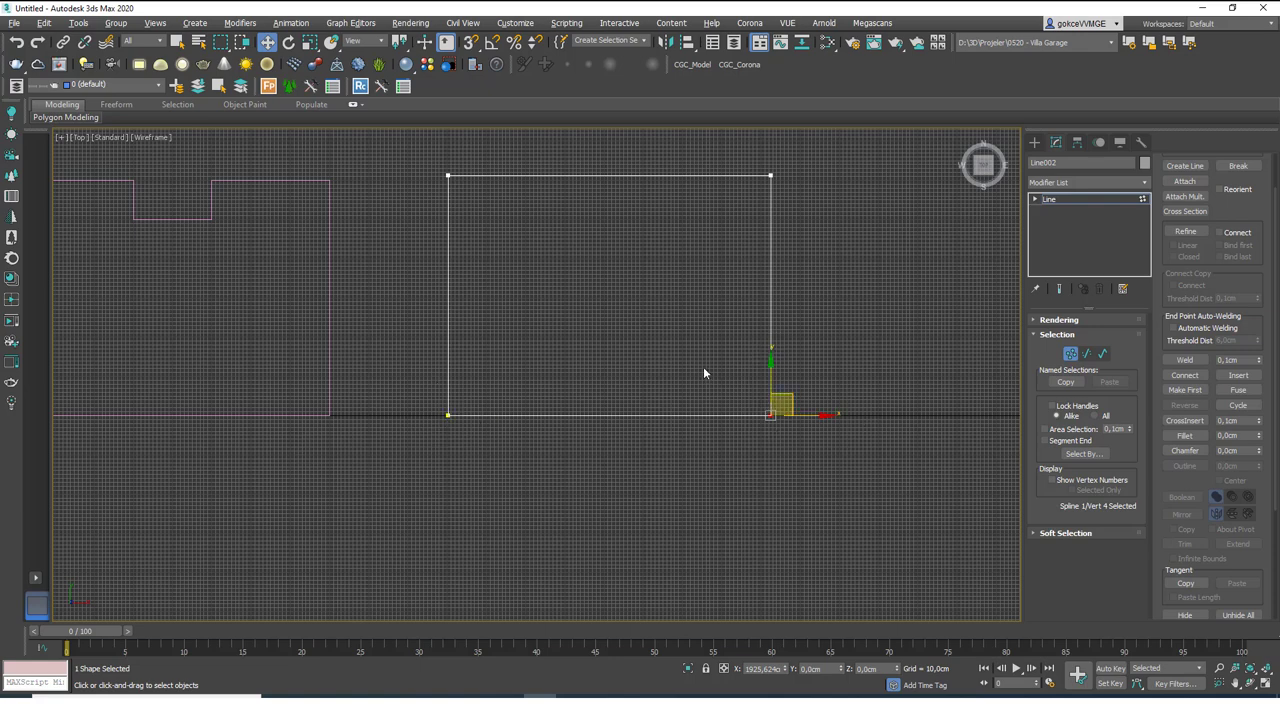
{"action": "key", "text": "ctrl+z"}
{"action": "key", "text": "shift+z"}
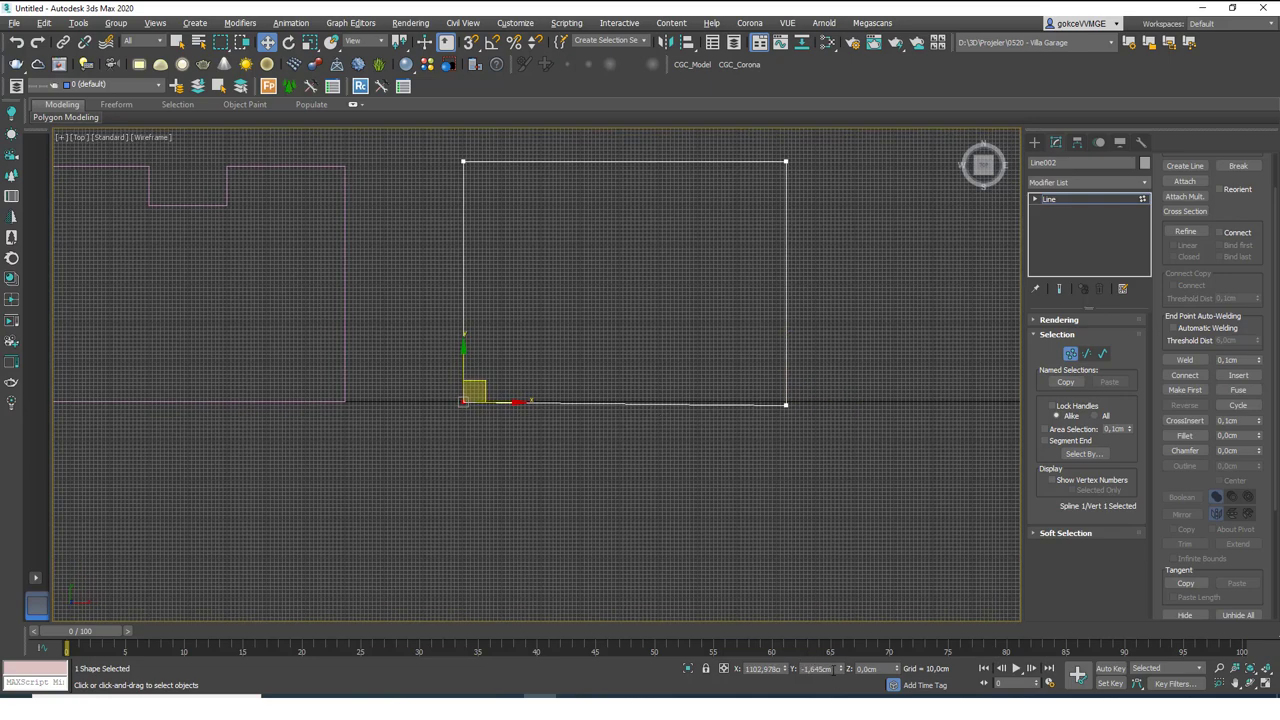
Apply the lower-left corner's Y coordinate of -1,645 cm to the lower-right corner vertex and clear the vertex selection
{"action": "left_click", "coordinate": [815, 669]}
{"action": "left_click_drag", "start_coordinate": [771, 390], "coordinate": [834, 446]}
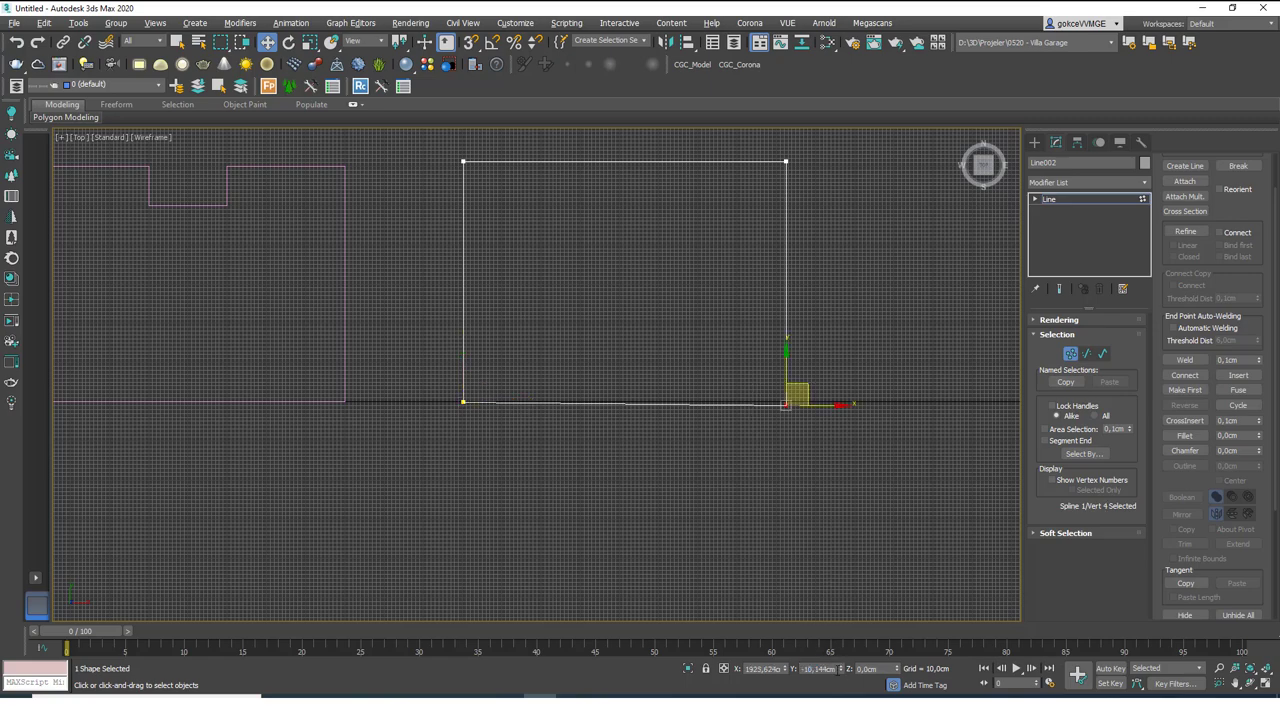
{"action": "type", "text": "-1645"}
{"action": "key", "text": "Return"}
{"action": "left_click", "coordinate": [664, 447]}
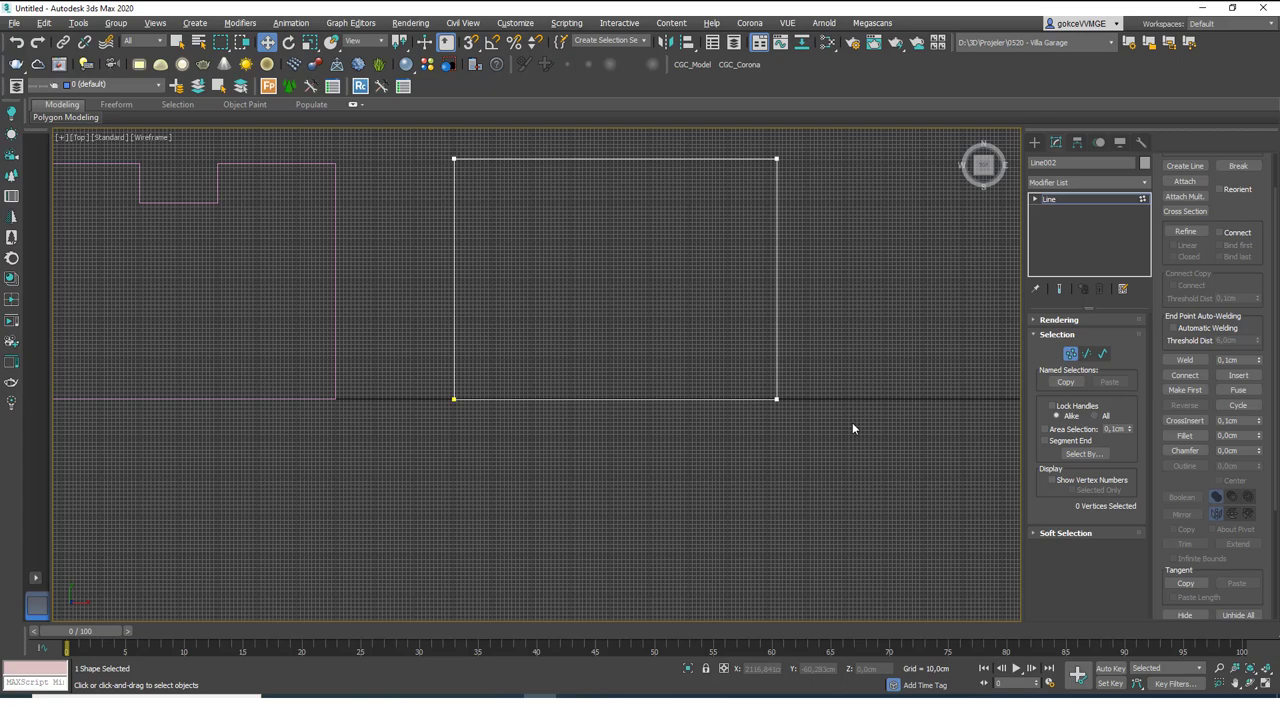
Undo the lower-right corner's Y alignment and leave the new shape's vertices deselected
{"action": "middle_click_drag", "start_coordinate": [674, 369], "coordinate": [790, 356]}
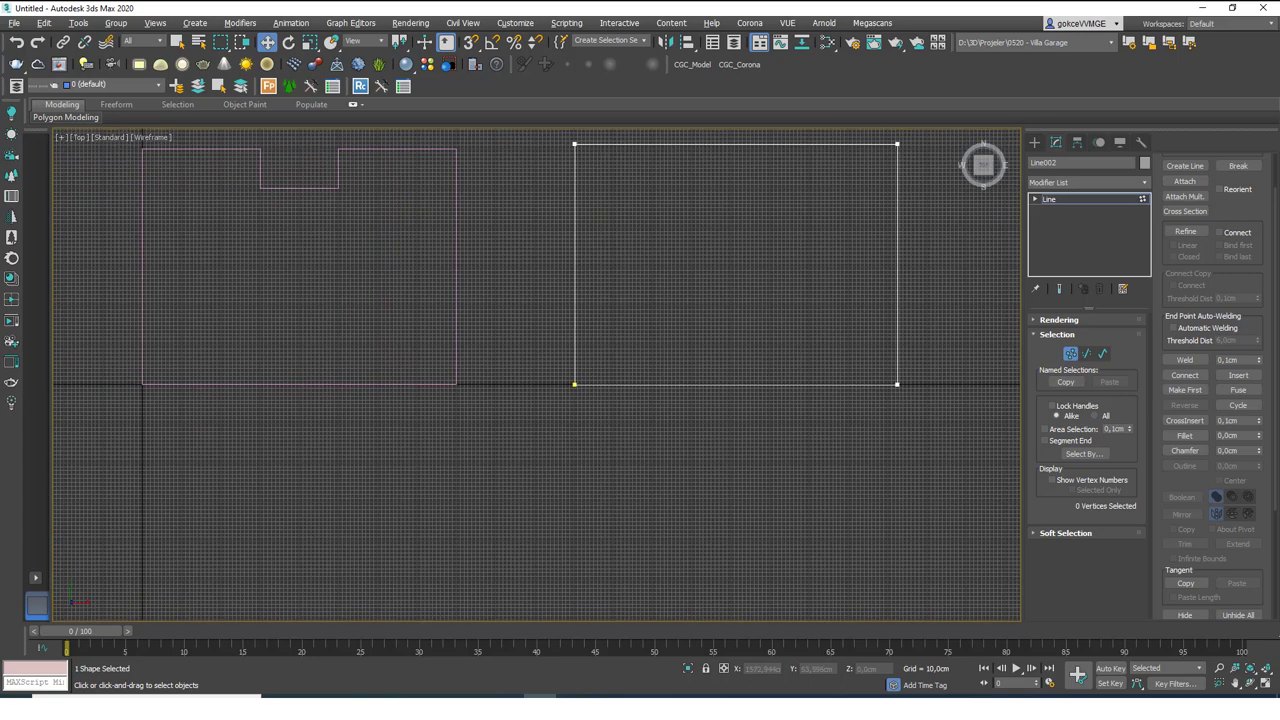
{"action": "scroll", "coordinate": [775, 385], "scroll_direction": "down", "scroll_amount": 3}
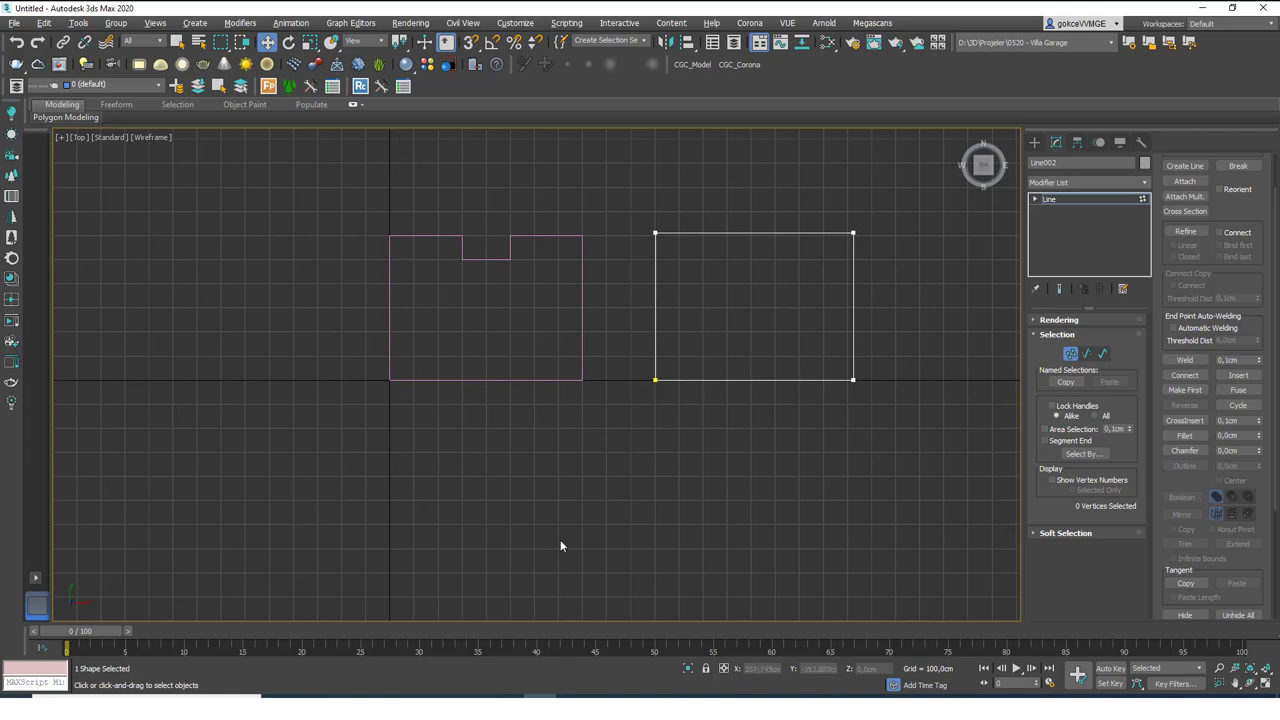
{"action": "middle_click_drag", "start_coordinate": [637, 300], "coordinate": [604, 321]}
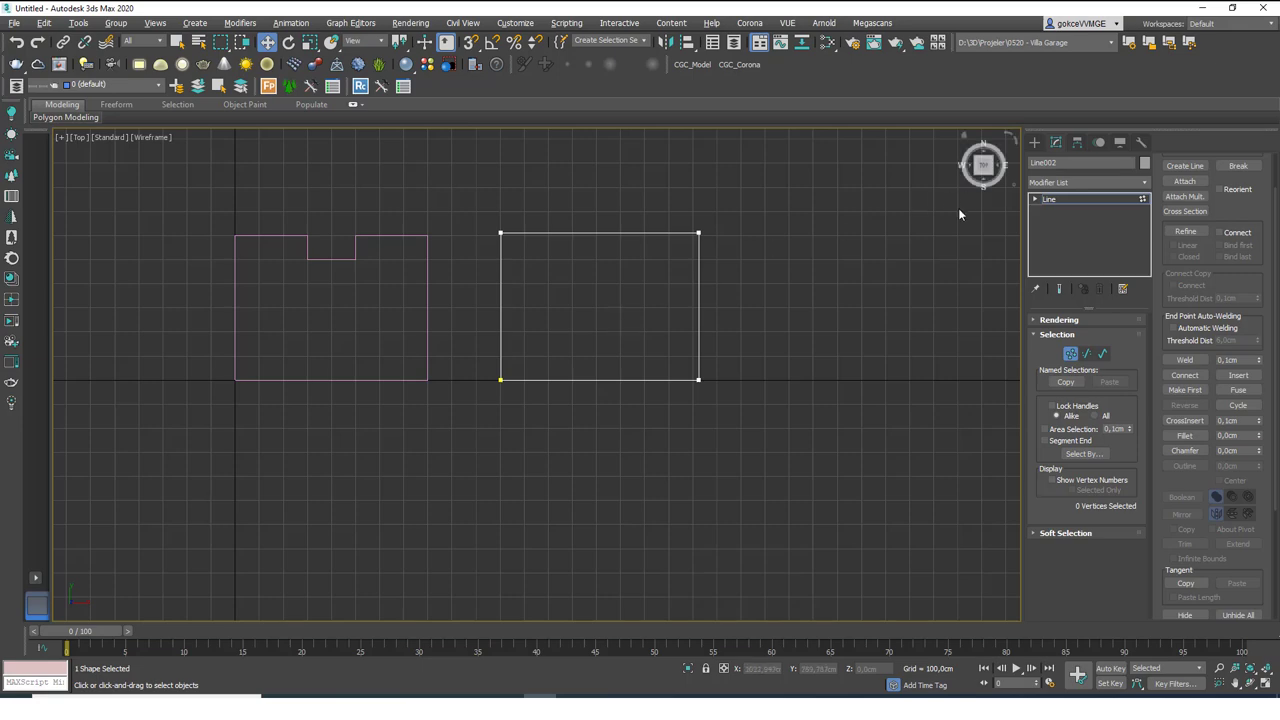
{"action": "middle_click_drag", "start_coordinate": [644, 383], "coordinate": [638, 383]}
{"action": "key", "text": "ctrl+z"}
{"action": "key", "text": "ctrl+z"}
{"action": "key", "text": "ctrl+z"}
{"action": "key", "text": "ctrl+z"}
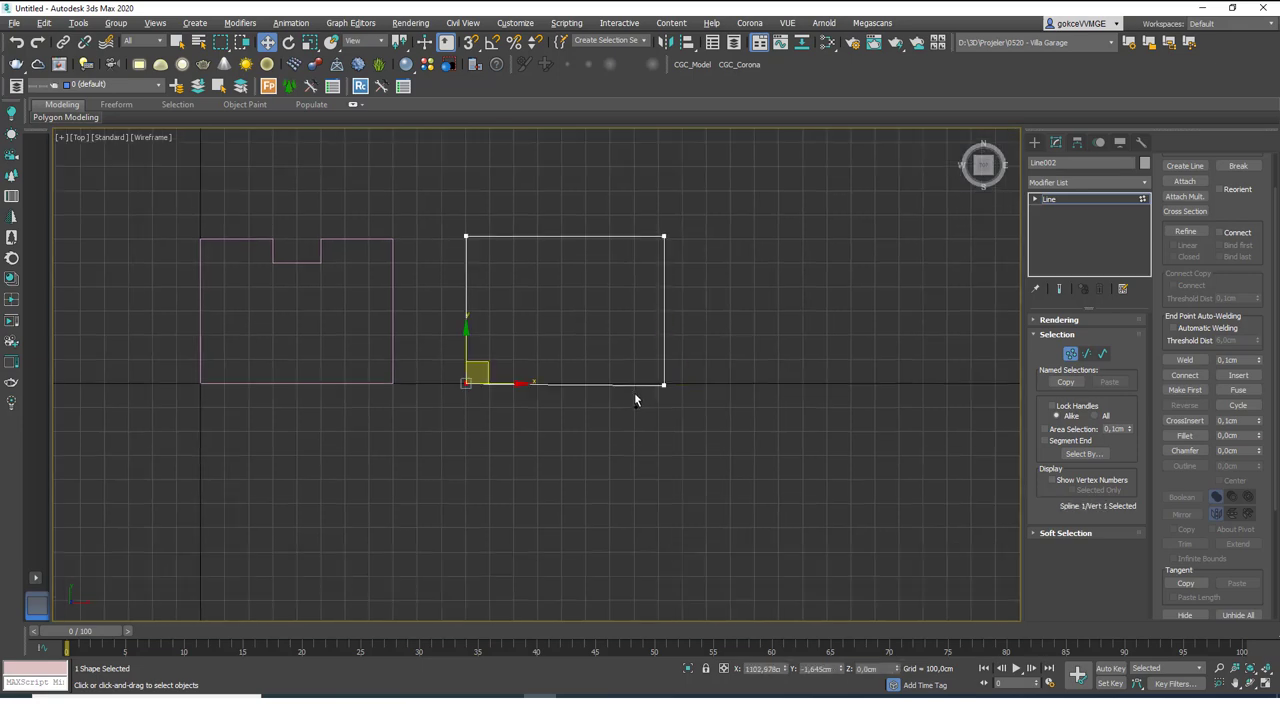
{"action": "key", "text": "ctrl+y"}
{"action": "key", "text": "ctrl+y"}
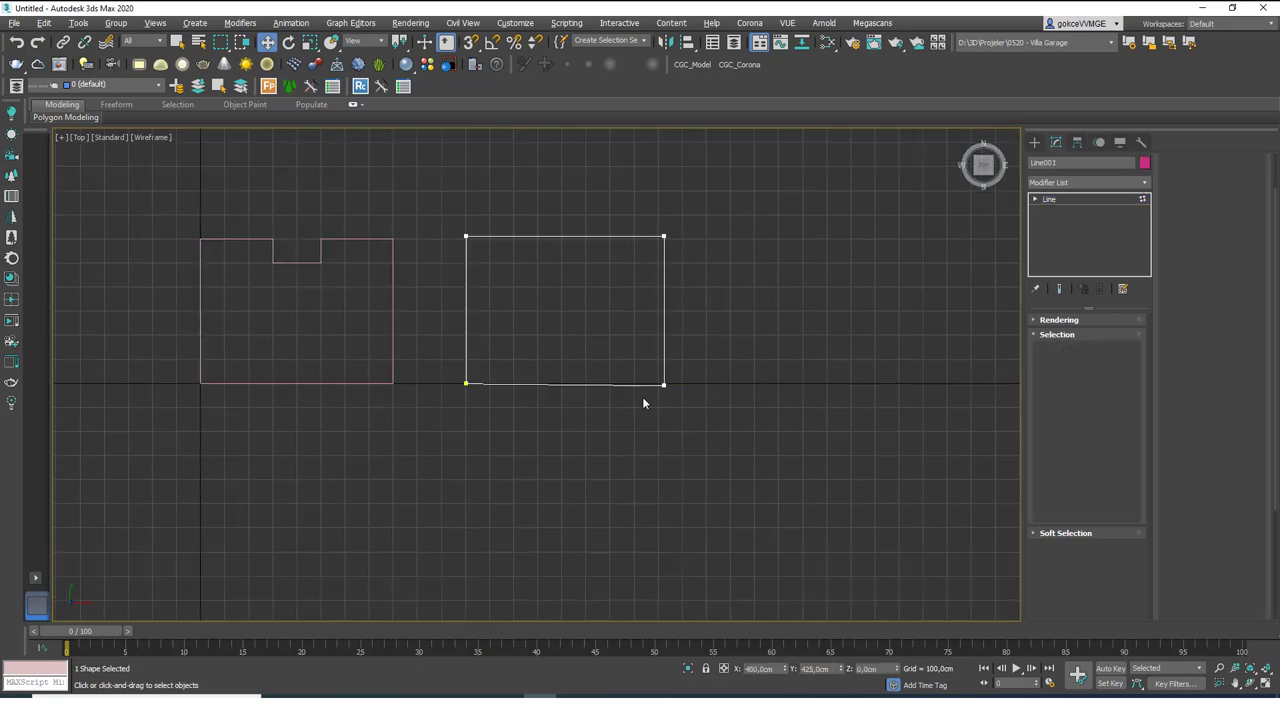
Select the new shape's bottom segment, hide the grid and try to flatten the segment by scaling it along Y
{"action": "scroll", "coordinate": [640, 395], "scroll_direction": "up", "scroll_amount": 4}
{"action": "scroll", "coordinate": [629, 392], "scroll_direction": "up", "scroll_amount": 2}
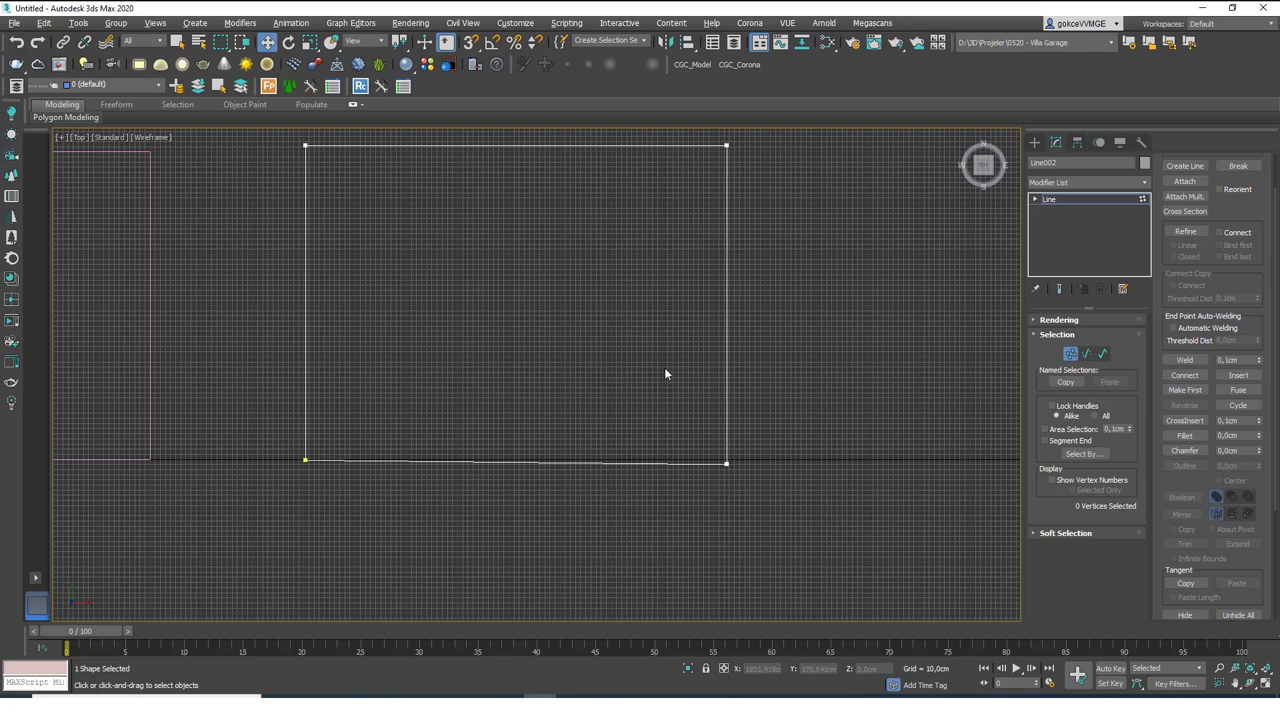
{"action": "key", "text": "2"}
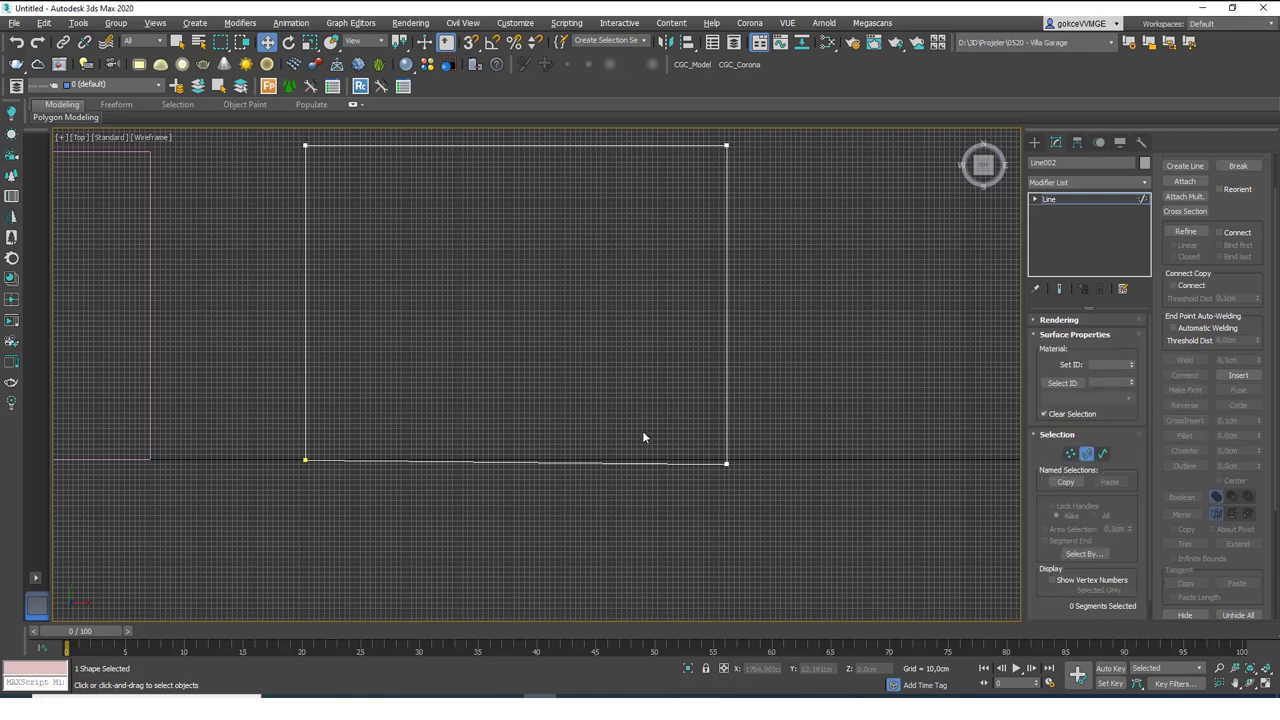
{"action": "left_click_drag", "start_coordinate": [643, 437], "coordinate": [563, 573]}
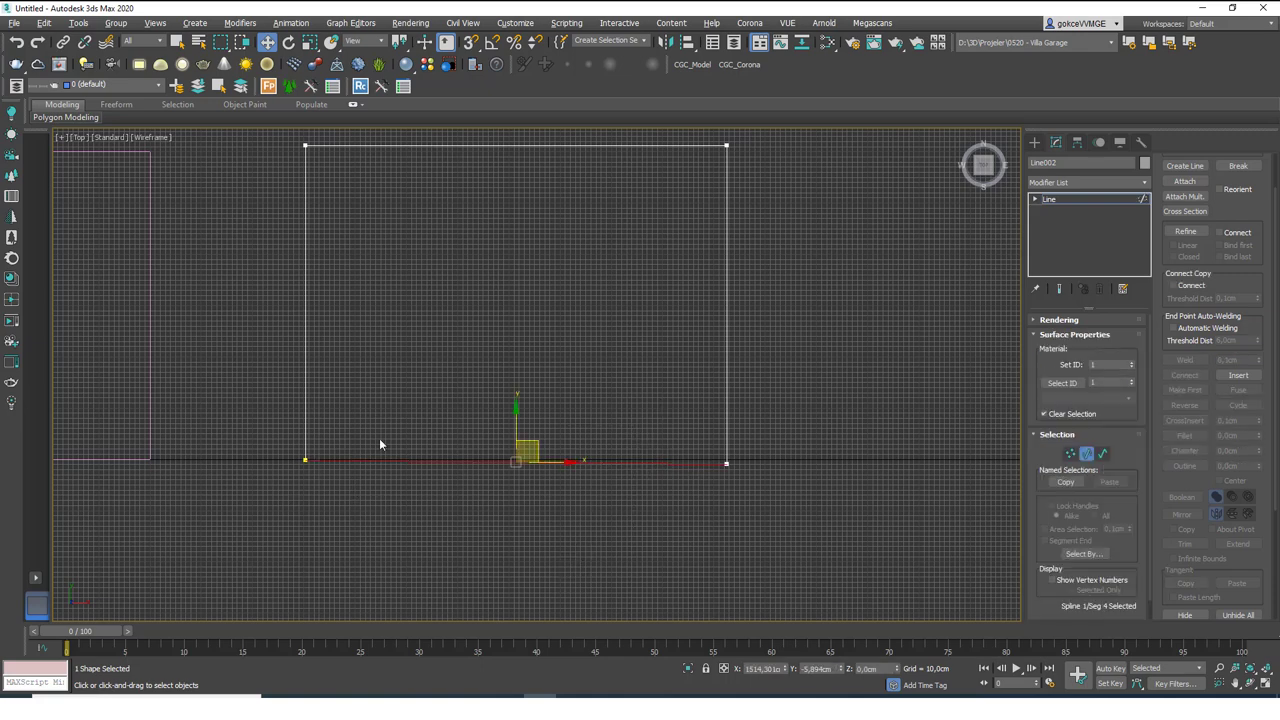
{"action": "key", "text": "r"}
{"action": "middle_click_drag", "start_coordinate": [626, 397], "coordinate": [618, 392]}
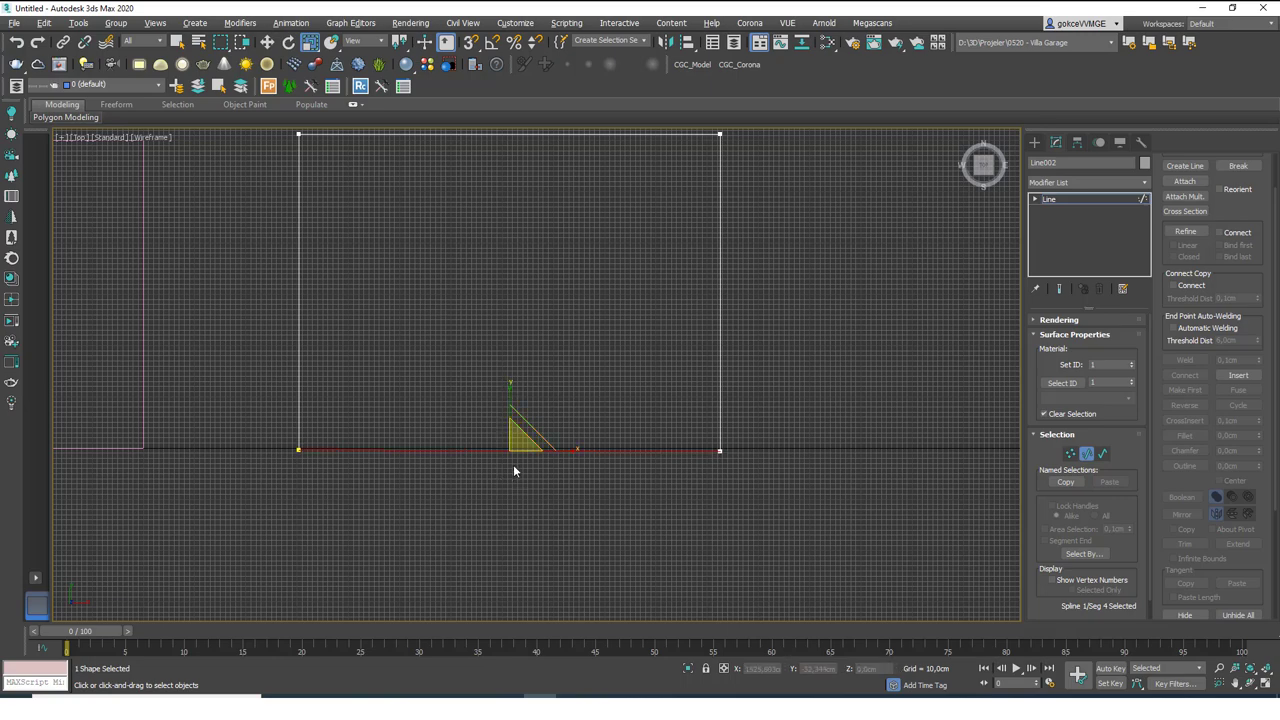
{"action": "middle_click_drag", "start_coordinate": [516, 465], "coordinate": [517, 443]}
{"action": "key", "text": "g"}
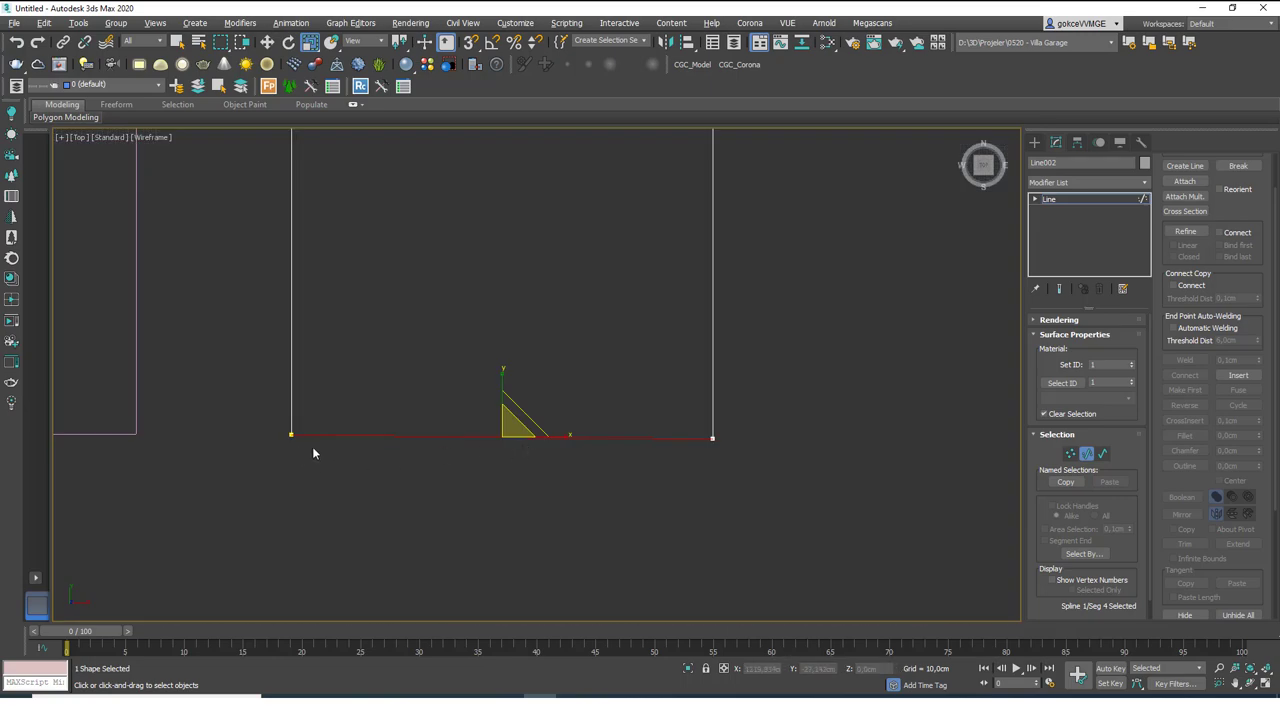
{"action": "left_click_drag", "start_coordinate": [500, 369], "coordinate": [530, 627]}
Move the lower-left corner vertex upward to slant the bottom edge strongly, and return to segment editing
{"action": "key", "text": "1"}
{"action": "left_click", "coordinate": [293, 435]}
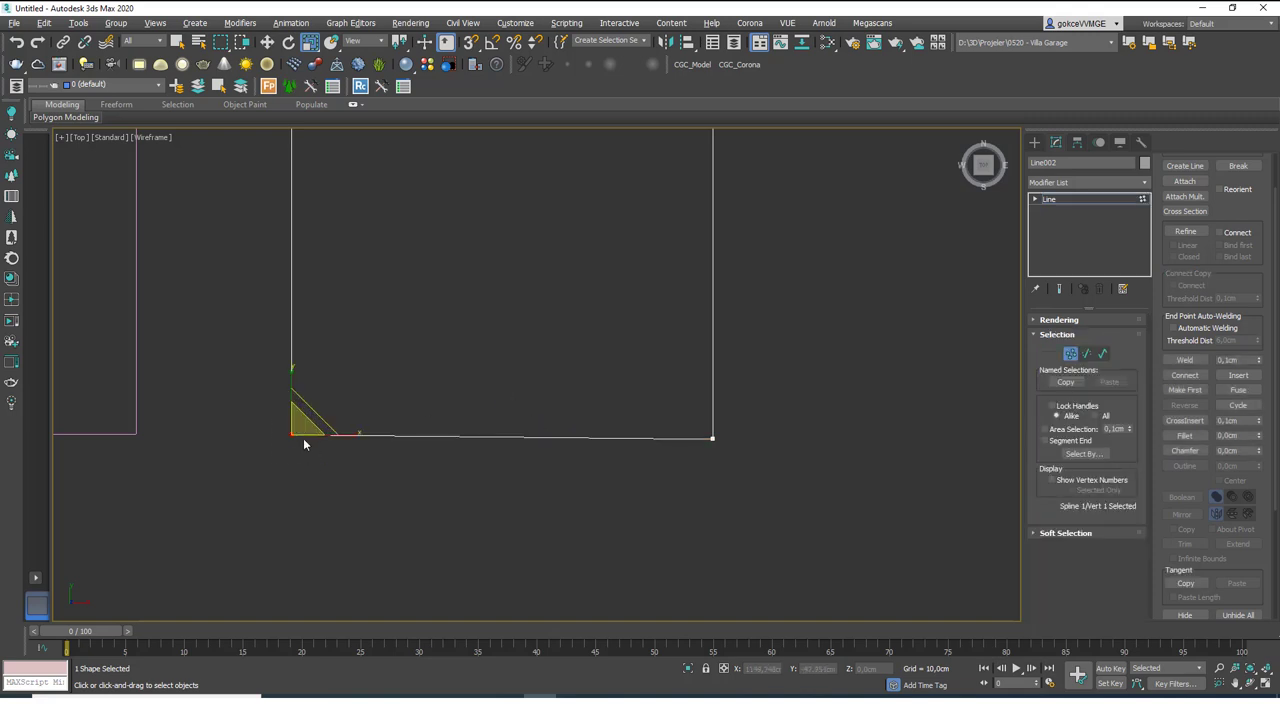
{"action": "key", "text": "w"}
{"action": "left_click_drag", "start_coordinate": [303, 405], "coordinate": [303, 279]}
{"action": "key", "text": "2"}
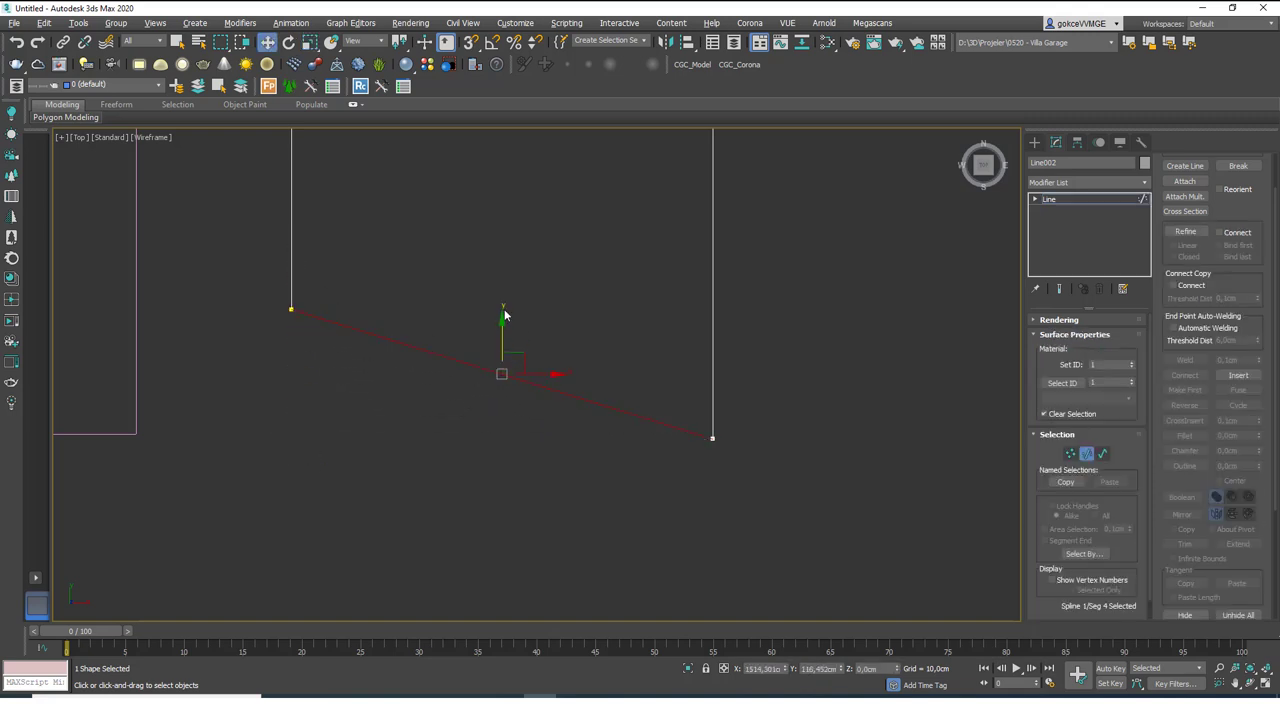
Flatten the new shape's slanted bottom segment by scaling it along Y, and return to the Move tool
{"action": "key", "text": "r"}
{"action": "left_click_drag", "start_coordinate": [508, 306], "coordinate": [495, 615]}
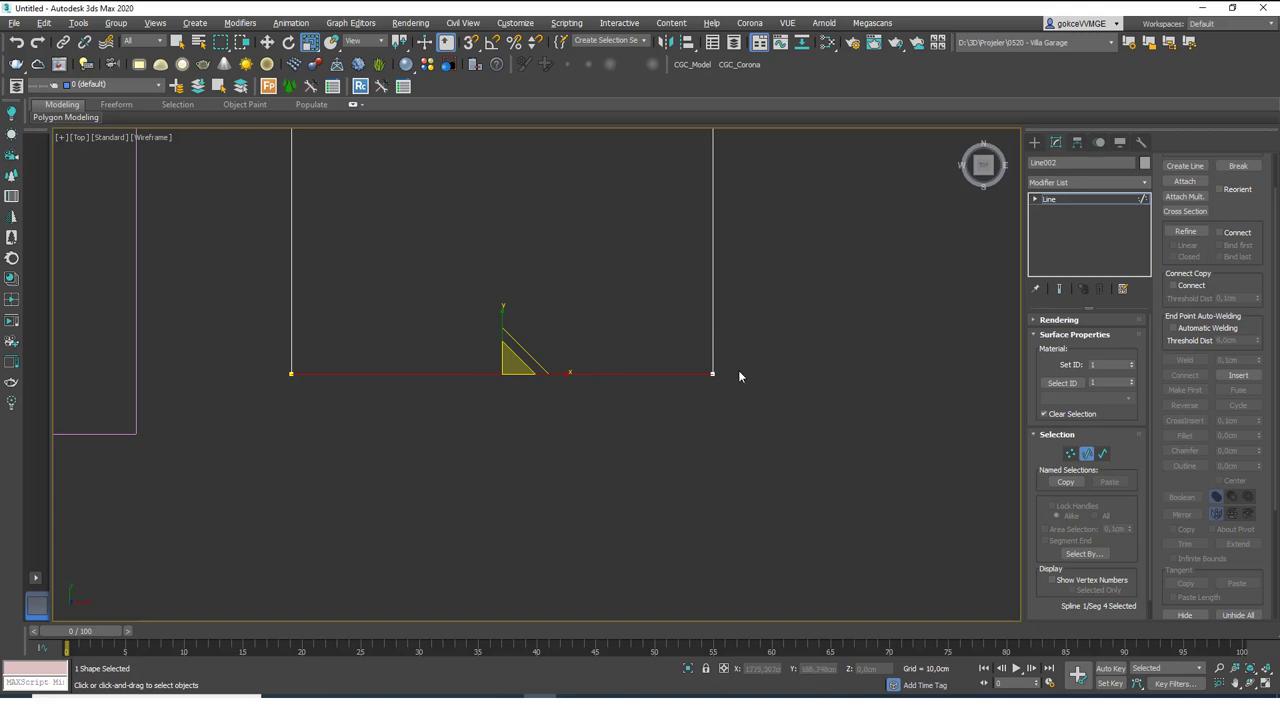
{"action": "middle_click_drag", "start_coordinate": [738, 370], "coordinate": [733, 366]}
{"action": "key", "text": "w"}
{"action": "left_click", "coordinate": [822, 668]}
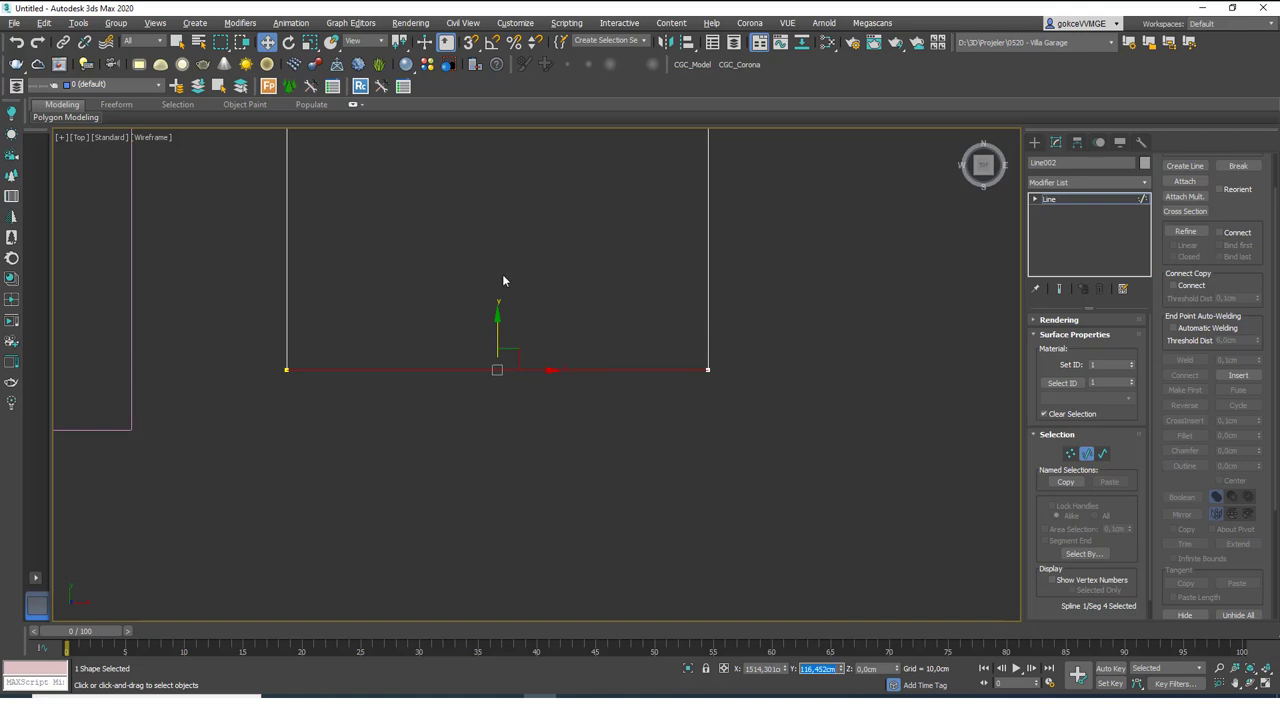
{"action": "middle_click_drag", "start_coordinate": [569, 332], "coordinate": [597, 346]}
Leave segment editing and delete the new rectangular shape
{"action": "left_click", "coordinate": [1046, 201]}
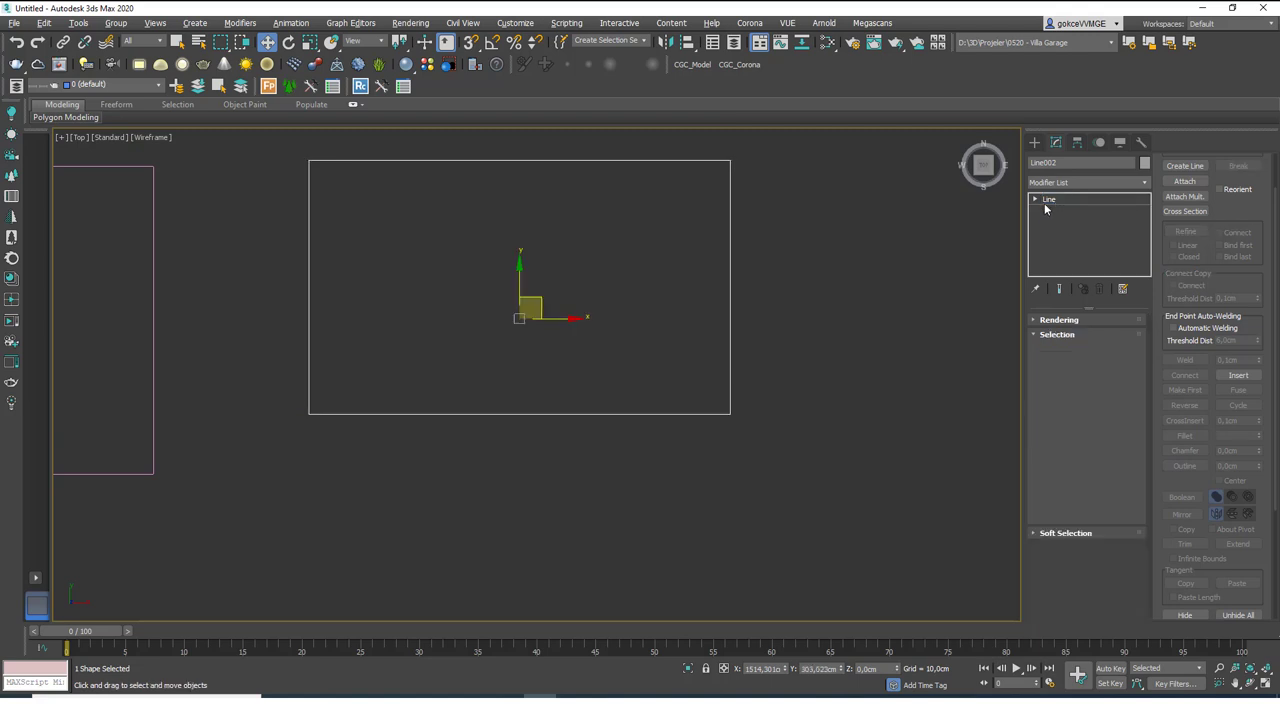
{"action": "middle_click_drag", "start_coordinate": [678, 294], "coordinate": [712, 317]}
{"action": "key", "text": "Delete"}
{"action": "middle_click_drag", "start_coordinate": [625, 359], "coordinate": [711, 334]}
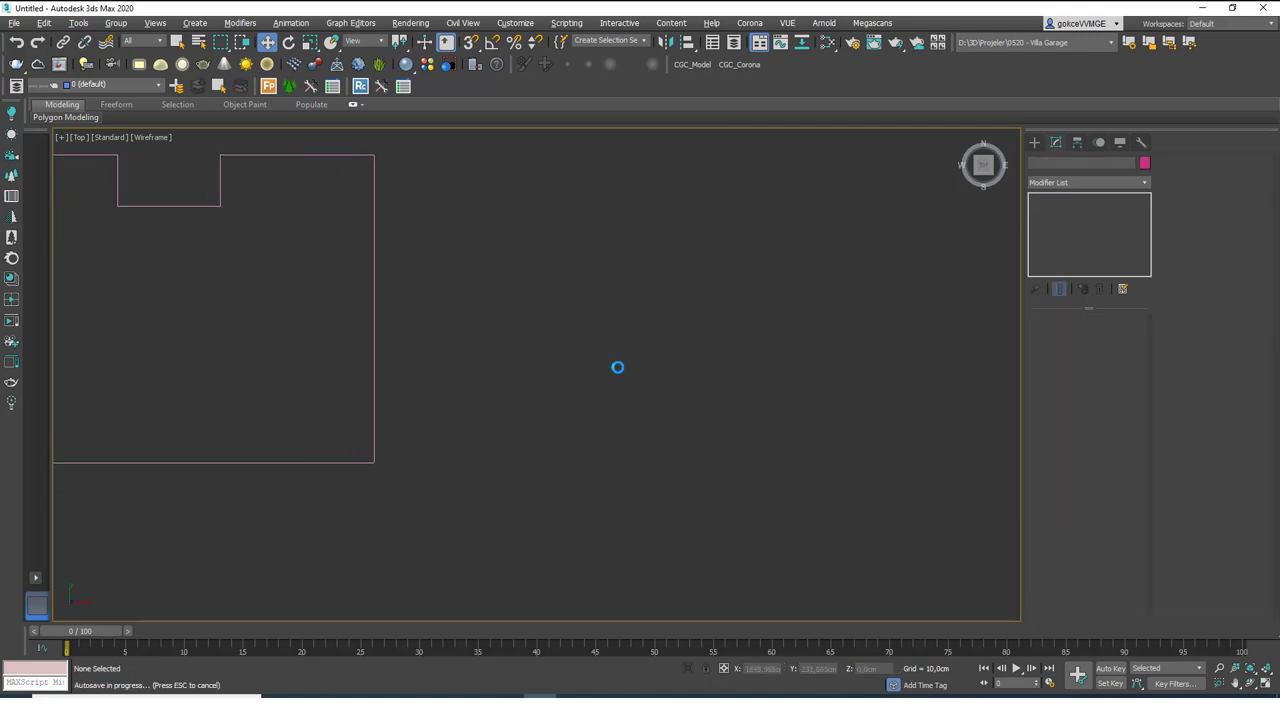
Break the notched outline's upper-right corner vertex and raise the top edge's loose end to about X 802, Y 651 cm
{"action": "left_click_drag", "start_coordinate": [452, 298], "coordinate": [388, 339]}
{"action": "key", "text": "z"}
{"action": "scroll", "coordinate": [617, 260], "scroll_direction": "down", "scroll_amount": 2}
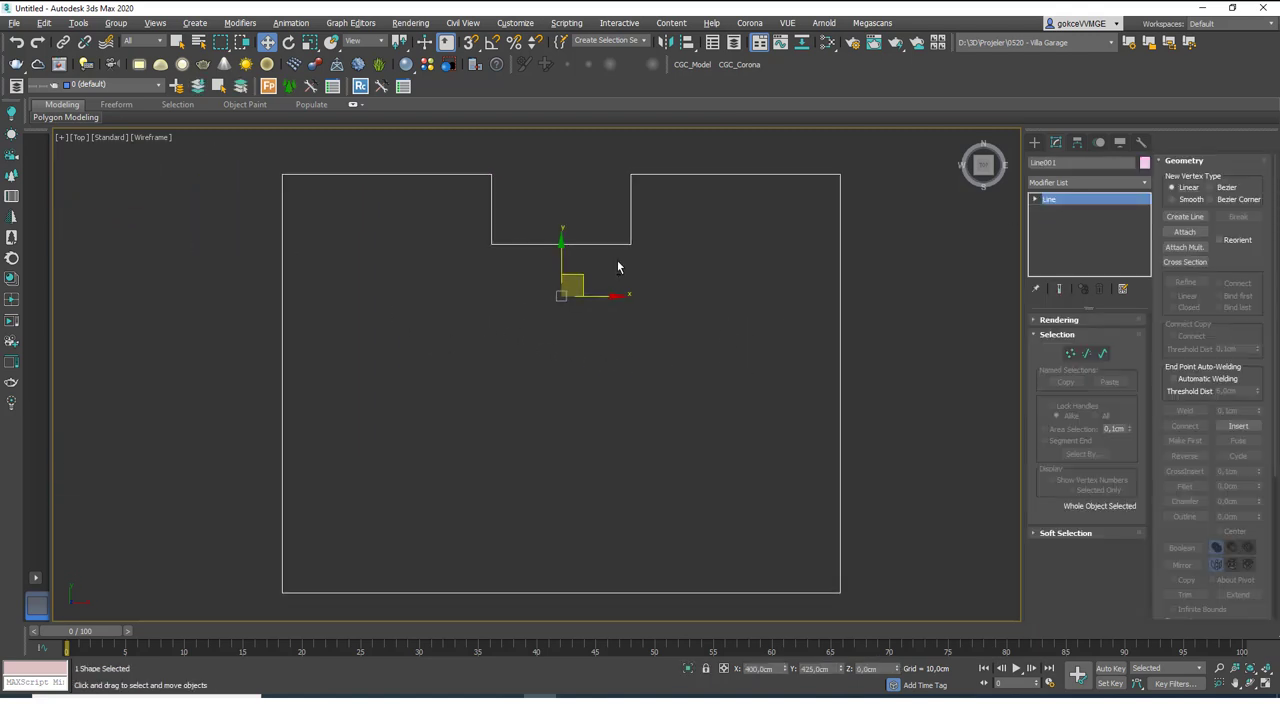
{"action": "left_click", "coordinate": [790, 186]}
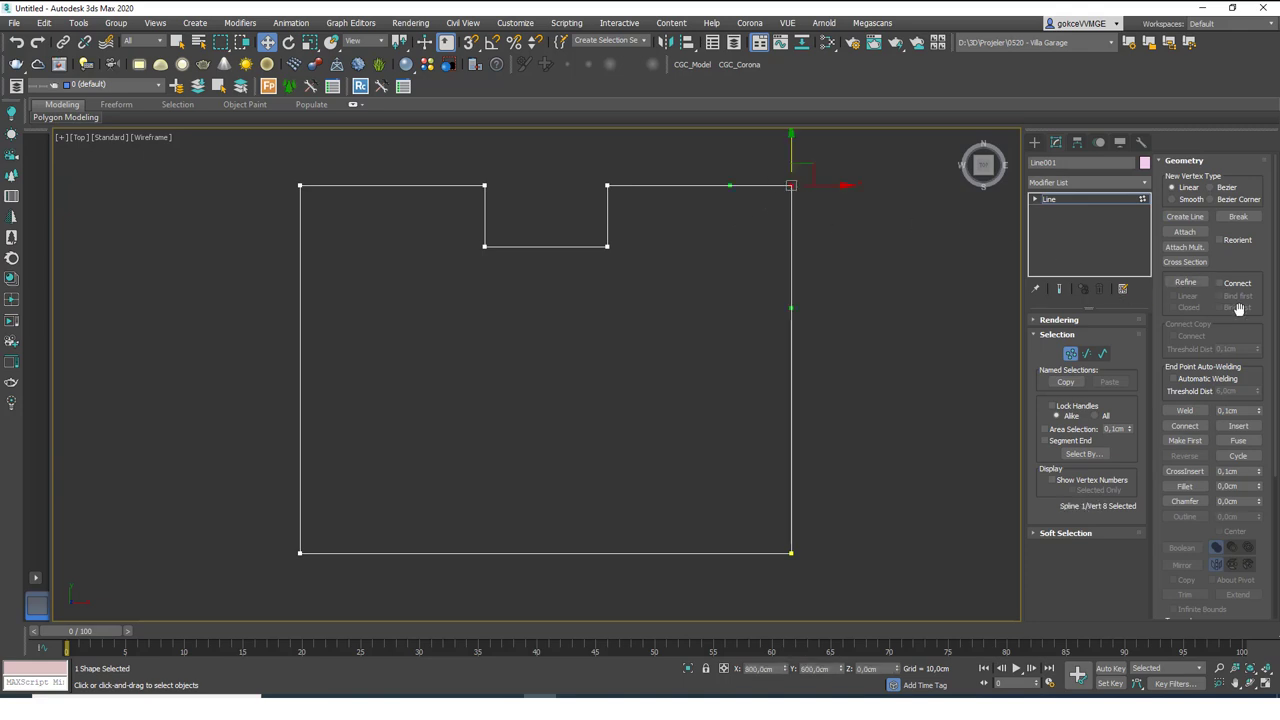
{"action": "left_click", "coordinate": [1233, 219]}
{"action": "mouse_move", "coordinate": [802, 177]}
{"action": "left_mouse_down"}
{"action": "mouse_move", "coordinate": [841, 185]}
{"action": "mouse_move", "coordinate": [806, 165]}
{"action": "left_mouse_up"}
{"action": "left_click", "coordinate": [803, 151]}
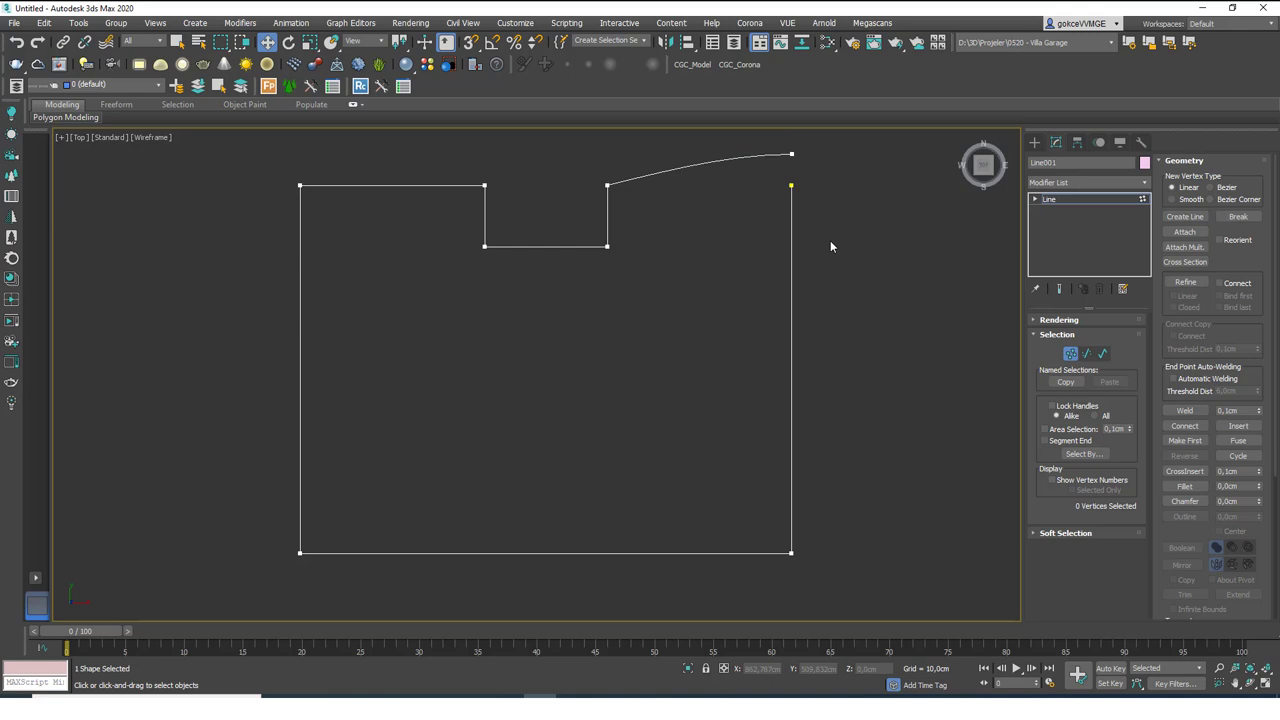
Enable Automatic Welding of end points with a 6 cm threshold distance and select the raised end vertex
{"action": "left_click", "coordinate": [1172, 379]}
{"action": "middle_click_drag", "start_coordinate": [809, 166], "coordinate": [694, 246]}
{"action": "scroll", "coordinate": [674, 225], "scroll_direction": "up", "scroll_amount": 4}
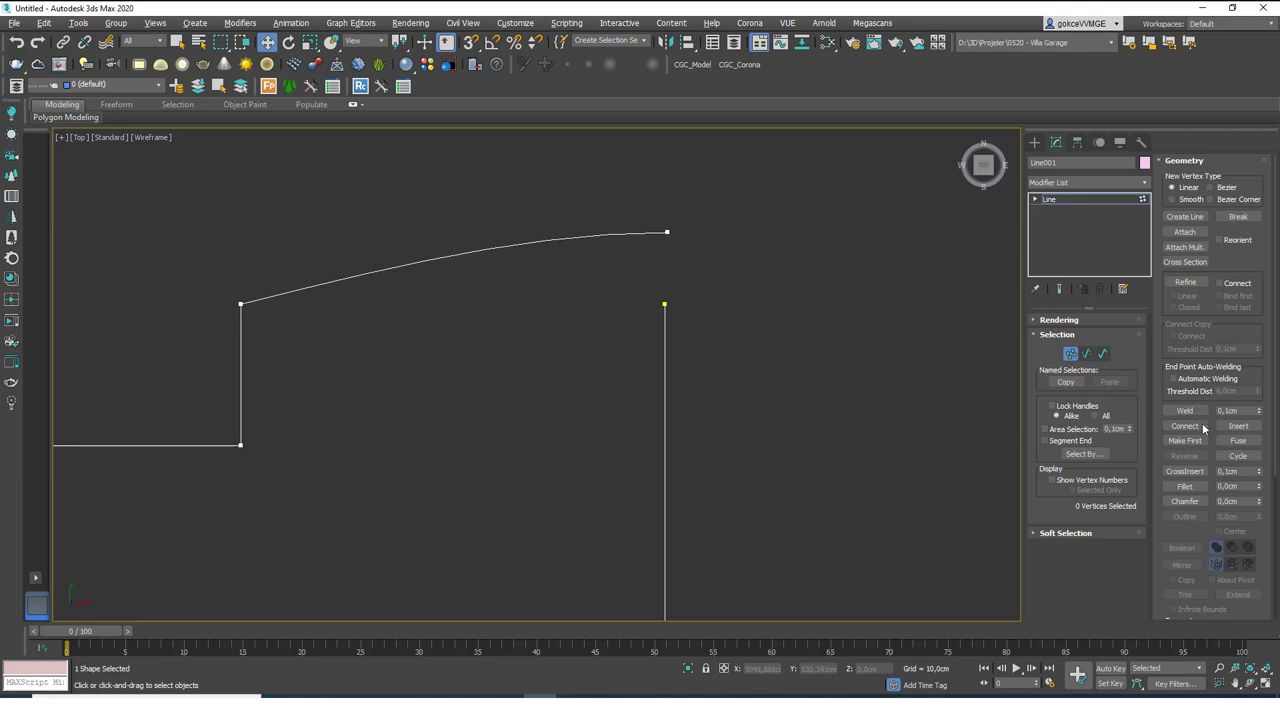
{"action": "left_click", "coordinate": [1206, 379]}
{"action": "left_click", "coordinate": [1236, 392]}
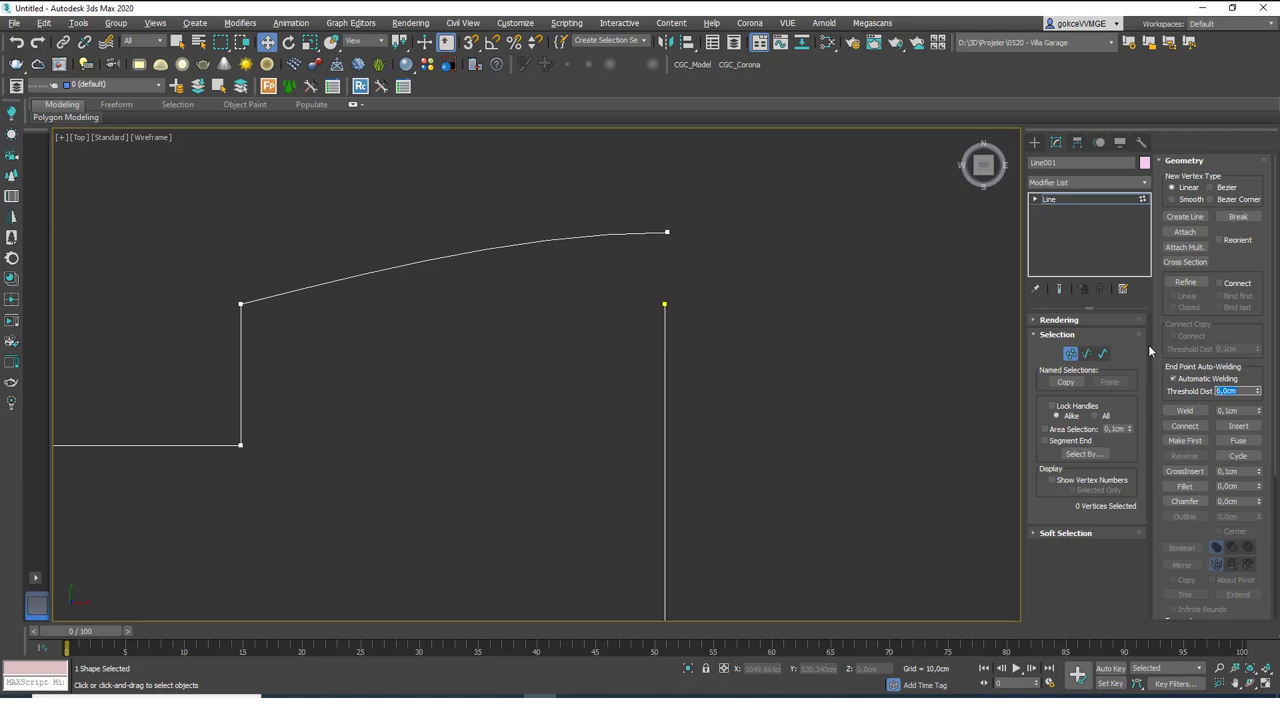
{"action": "key", "text": "Tab"}
{"action": "left_click", "coordinate": [1230, 392]}
{"action": "left_click", "coordinate": [667, 231]}
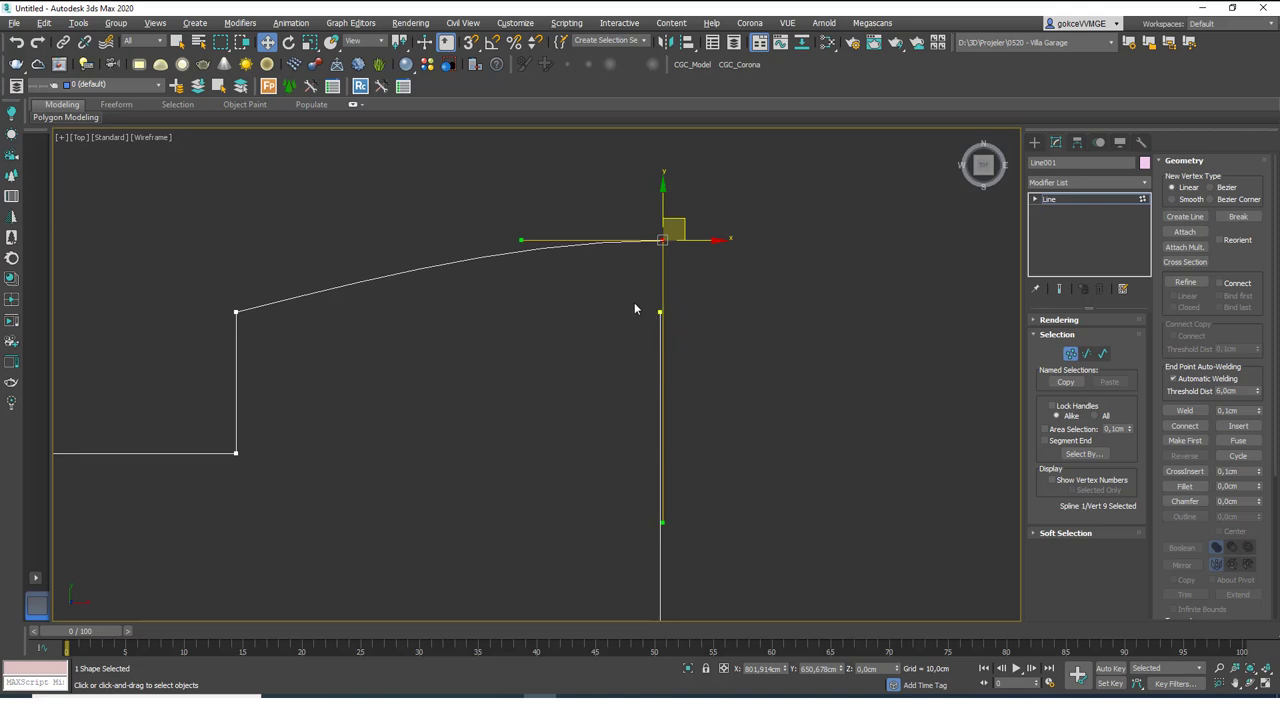
{"action": "left_click", "coordinate": [1239, 391]}
Turn on vertex snapping and move the raised end vertex onto the other corner endpoint to weld them
{"action": "middle_click_drag", "start_coordinate": [706, 269], "coordinate": [706, 284]}
{"action": "key", "text": "s"}
{"action": "right_click", "coordinate": [471, 42]}
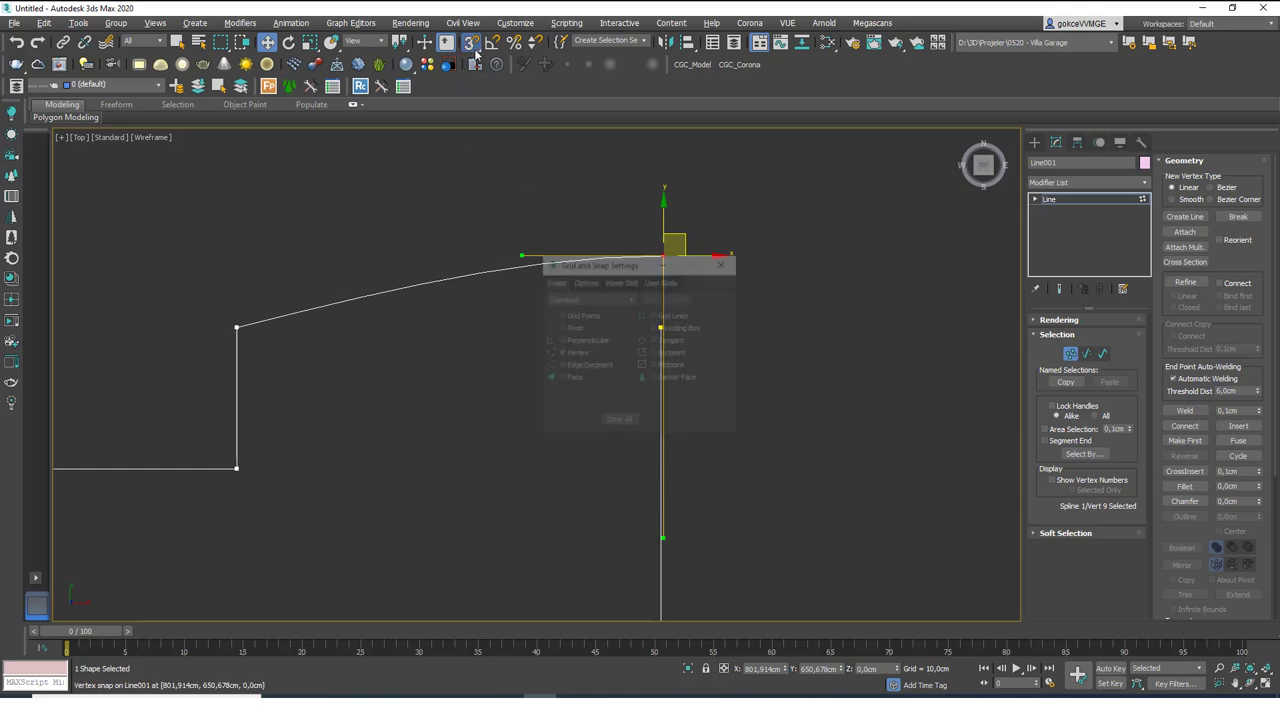
{"action": "left_click", "coordinate": [724, 262]}
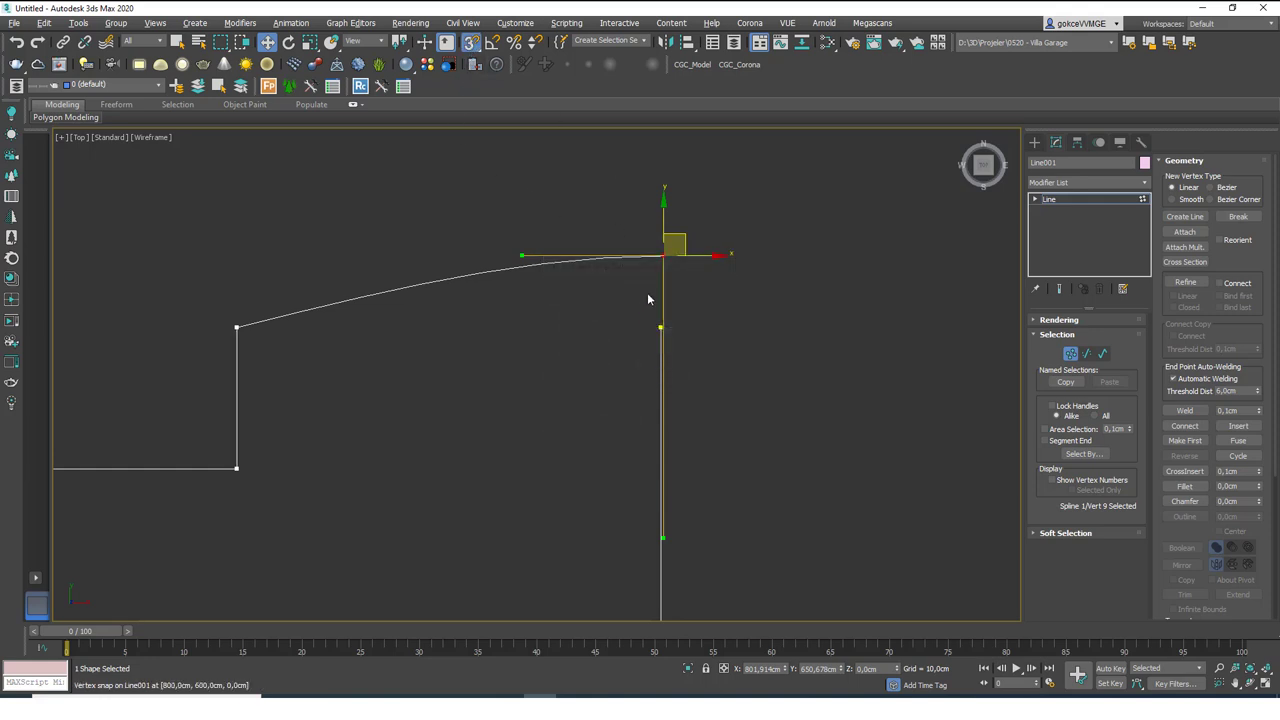
{"action": "left_click_drag", "start_coordinate": [666, 257], "coordinate": [657, 328]}
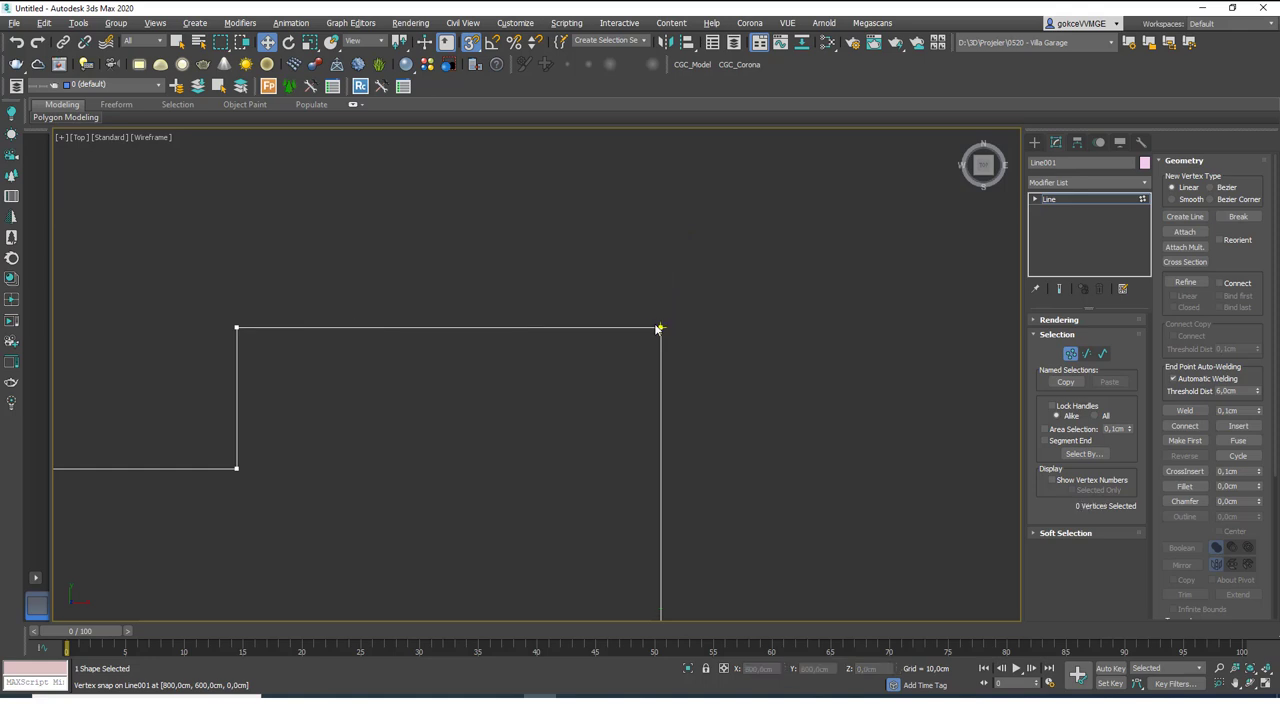
{"action": "middle_click_drag", "start_coordinate": [686, 331], "coordinate": [690, 267]}
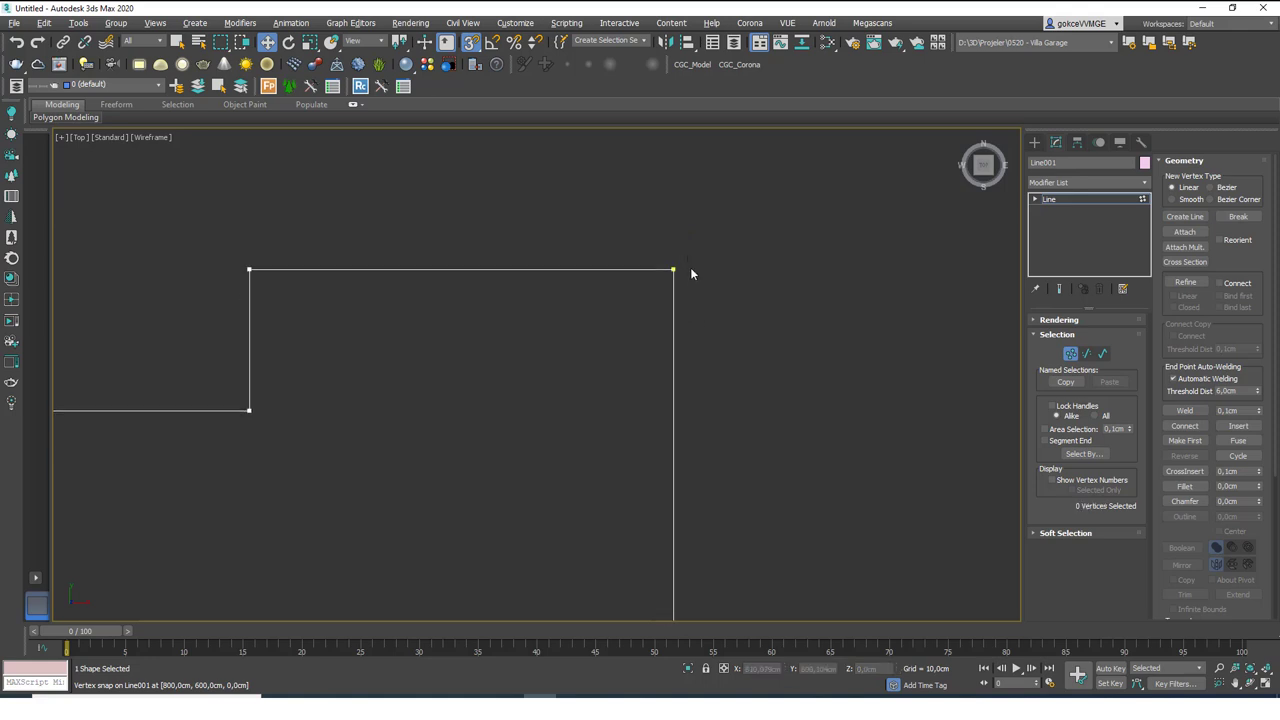
Select the whole spline to check its closure, and move the merged corner vertex outward to about X 922, Y 698 cm
{"action": "key", "text": "3"}
{"action": "left_click_drag", "start_coordinate": [701, 329], "coordinate": [644, 366]}
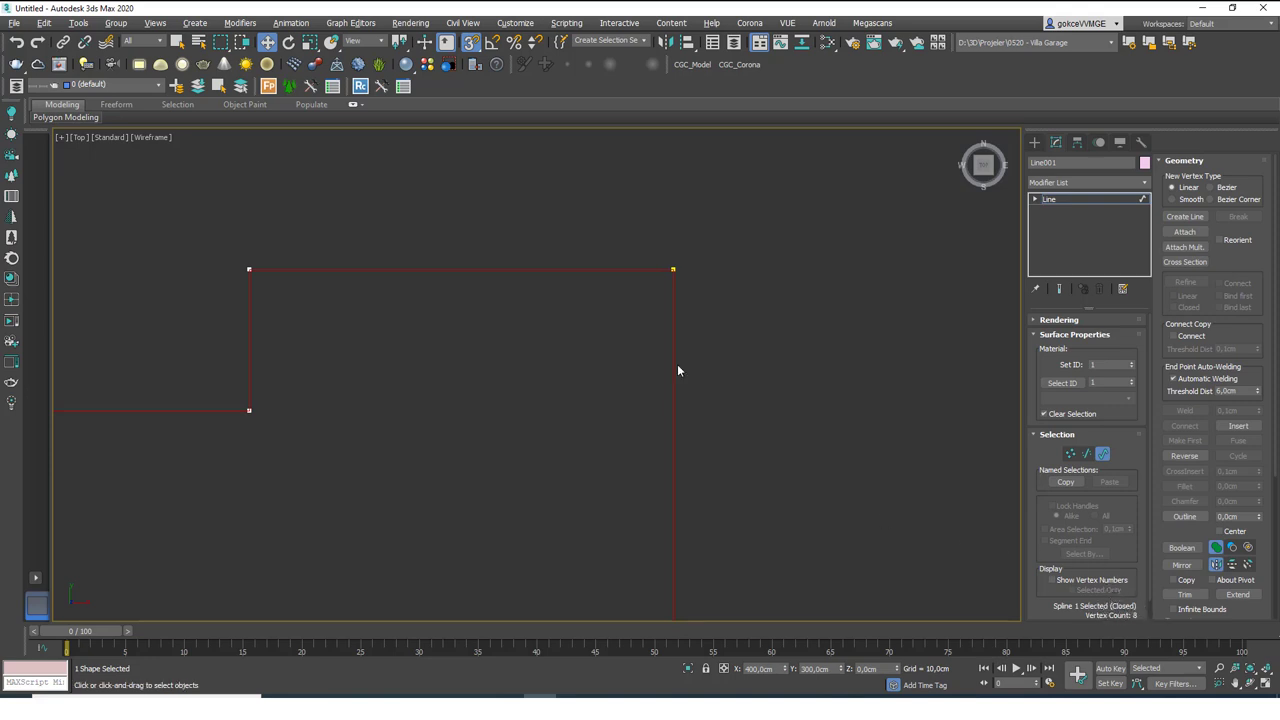
{"action": "key", "text": "1"}
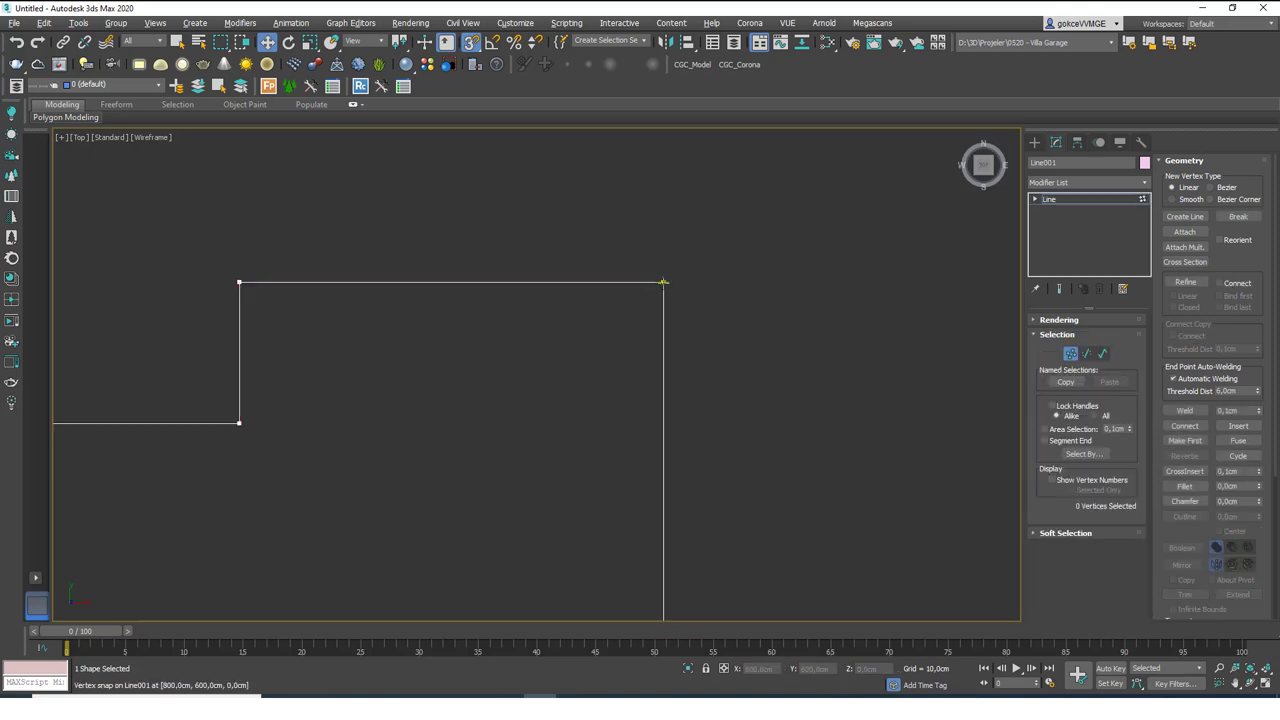
{"action": "left_click_drag", "start_coordinate": [663, 283], "coordinate": [837, 134]}
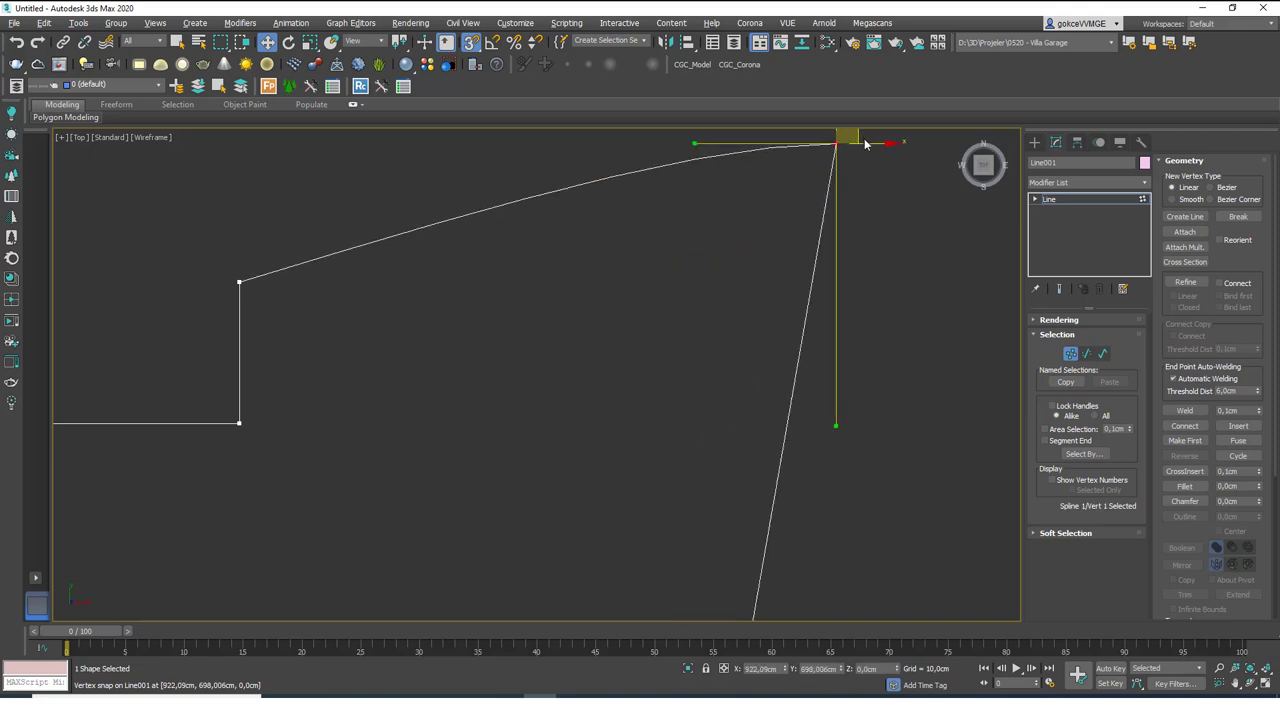
Undo the merged corner's move and the weld, back to the outline with the raised loose end
{"action": "key", "text": "ctrl+z"}
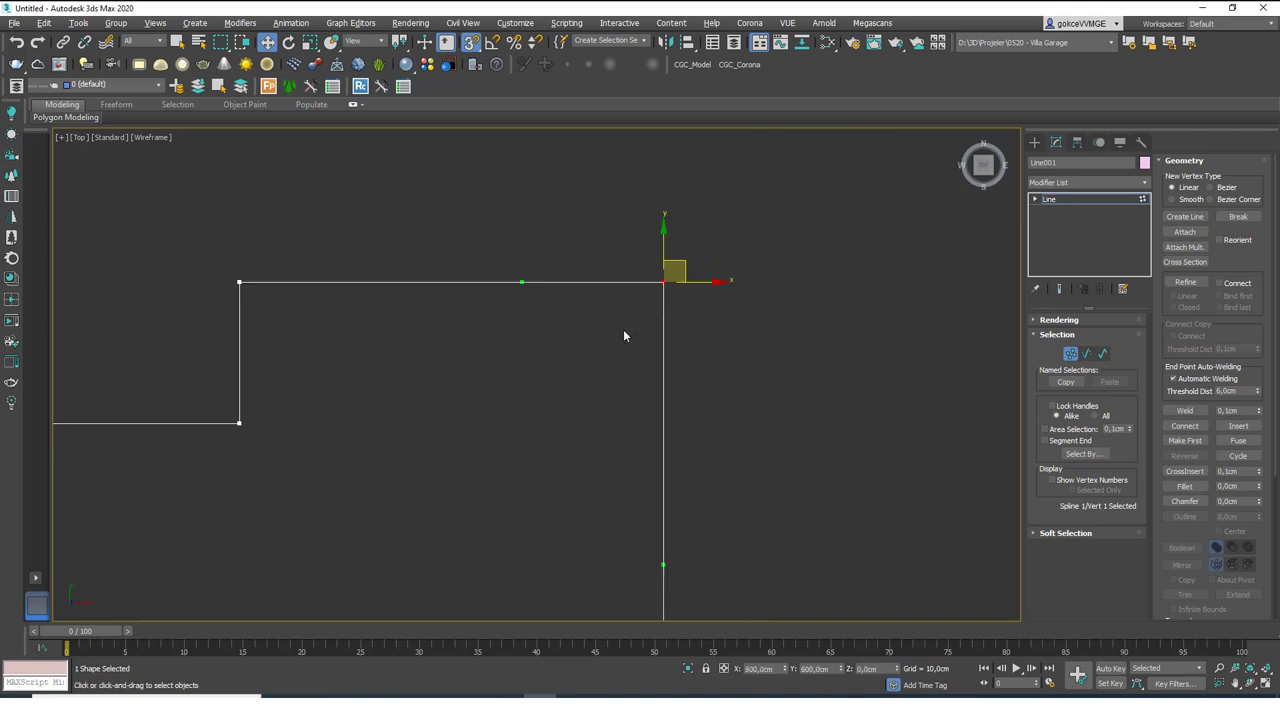
{"action": "key", "text": "ctrl+z"}
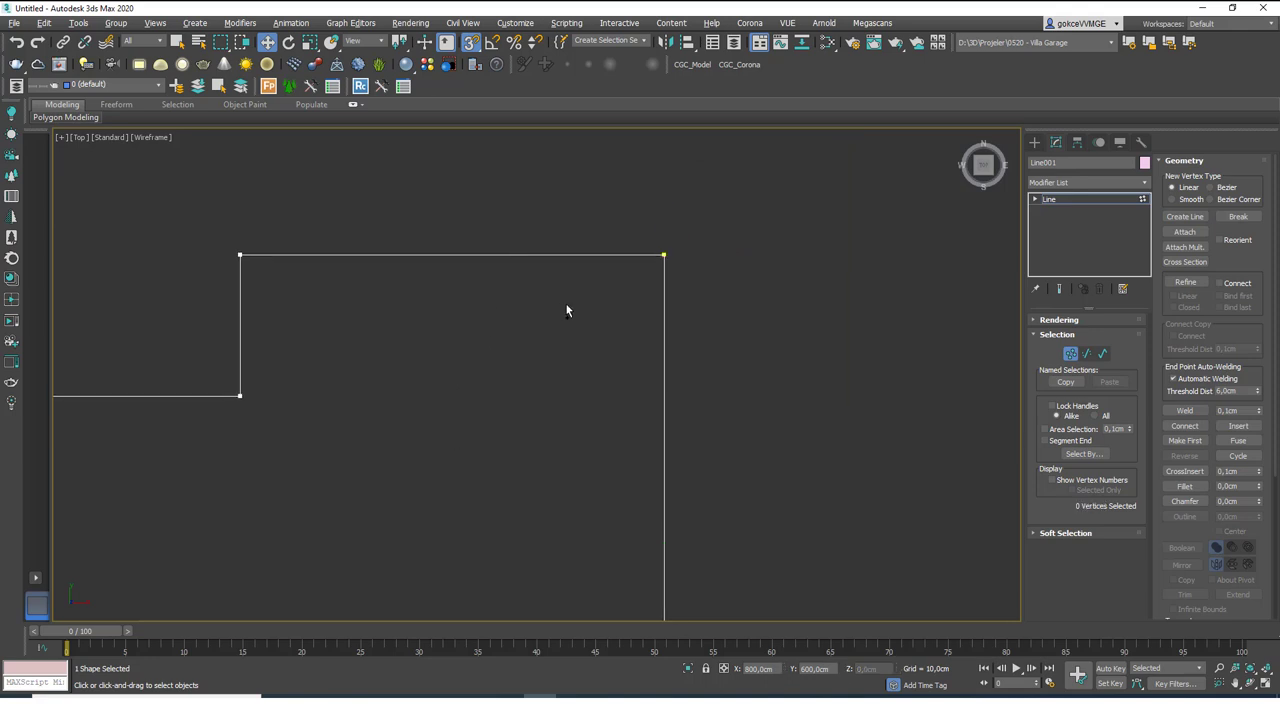
{"action": "key", "text": "ctrl+z"}
{"action": "key", "text": "ctrl+z"}
{"action": "key", "text": "ctrl+z"}
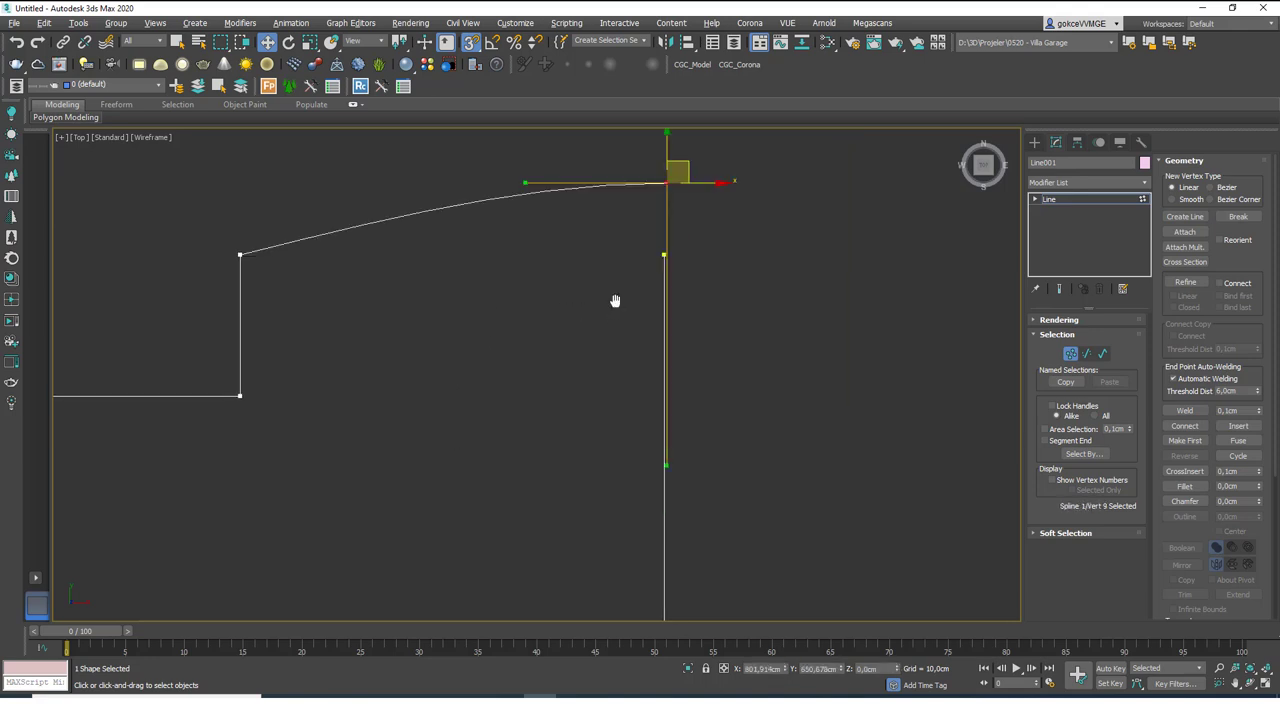
Snap the raised end vertex onto the corner endpoint again and pull the merged corner to about X 905, Y 679 cm
{"action": "double_click", "coordinate": [1205, 391]}
{"action": "type", "text": "5"}
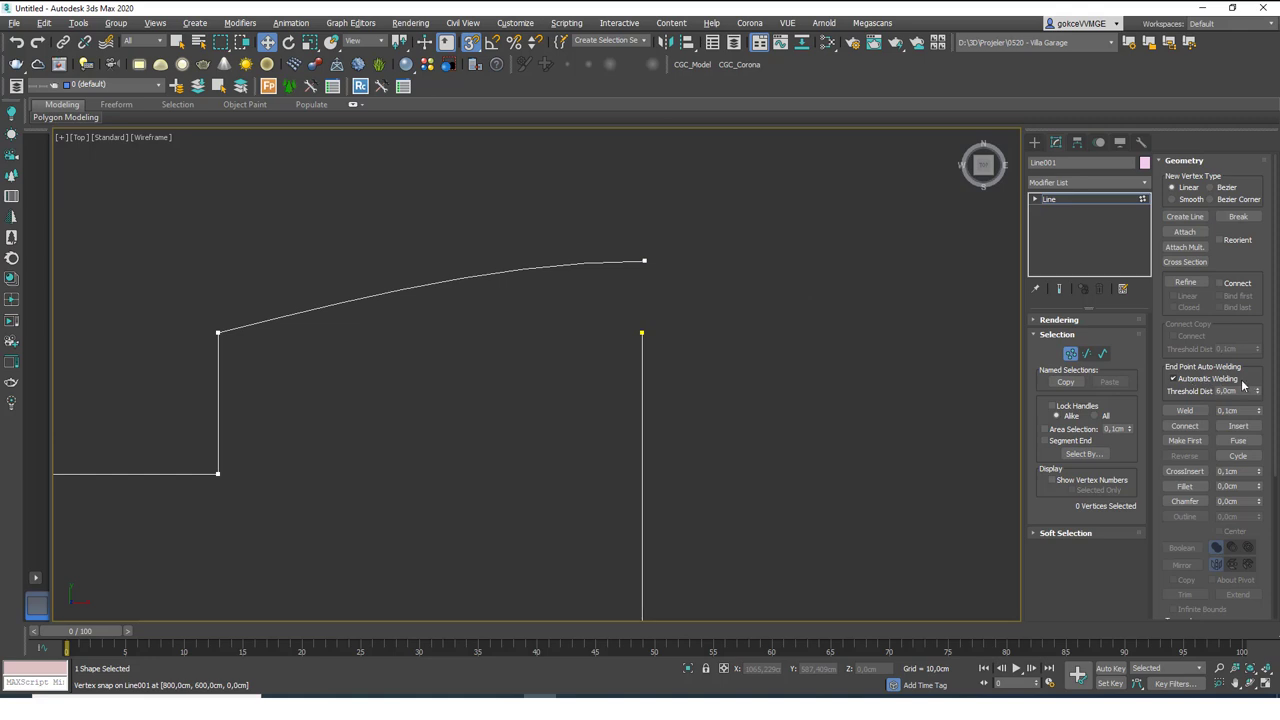
{"action": "key", "text": "Return"}
{"action": "left_click", "coordinate": [644, 261]}
{"action": "left_click_drag", "start_coordinate": [647, 265], "coordinate": [644, 334]}
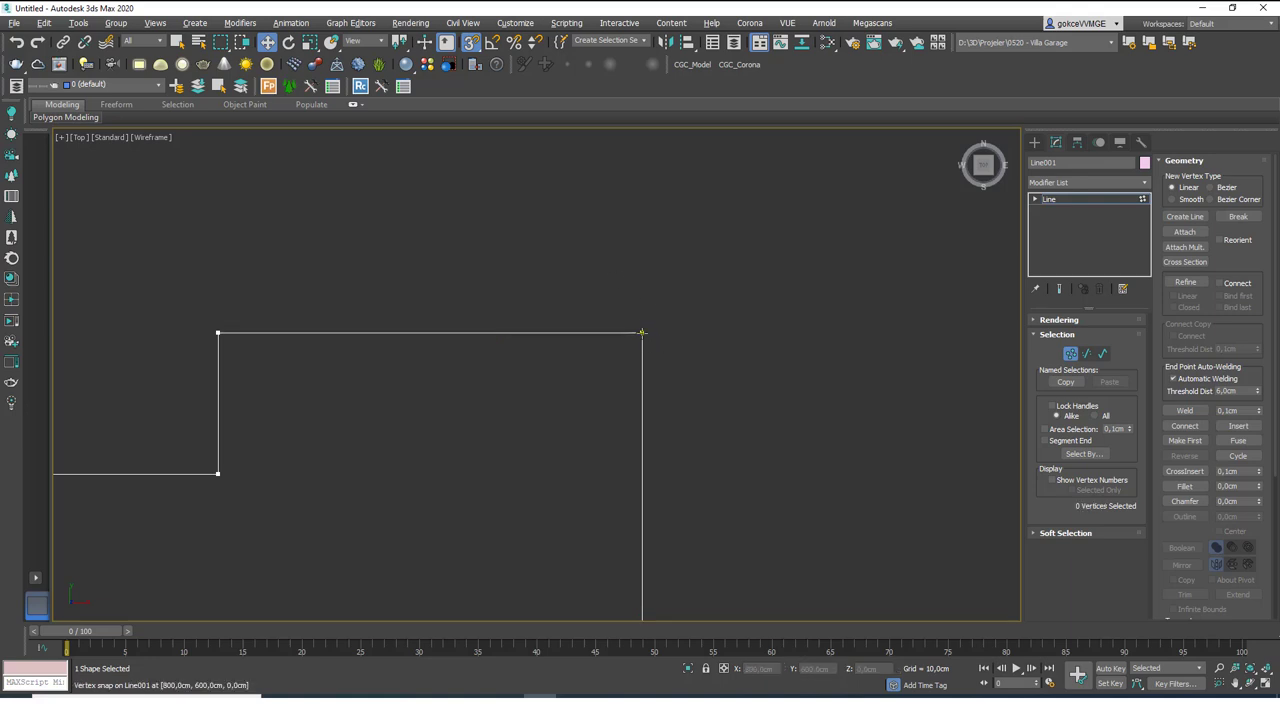
{"action": "left_click_drag", "start_coordinate": [643, 334], "coordinate": [881, 189]}
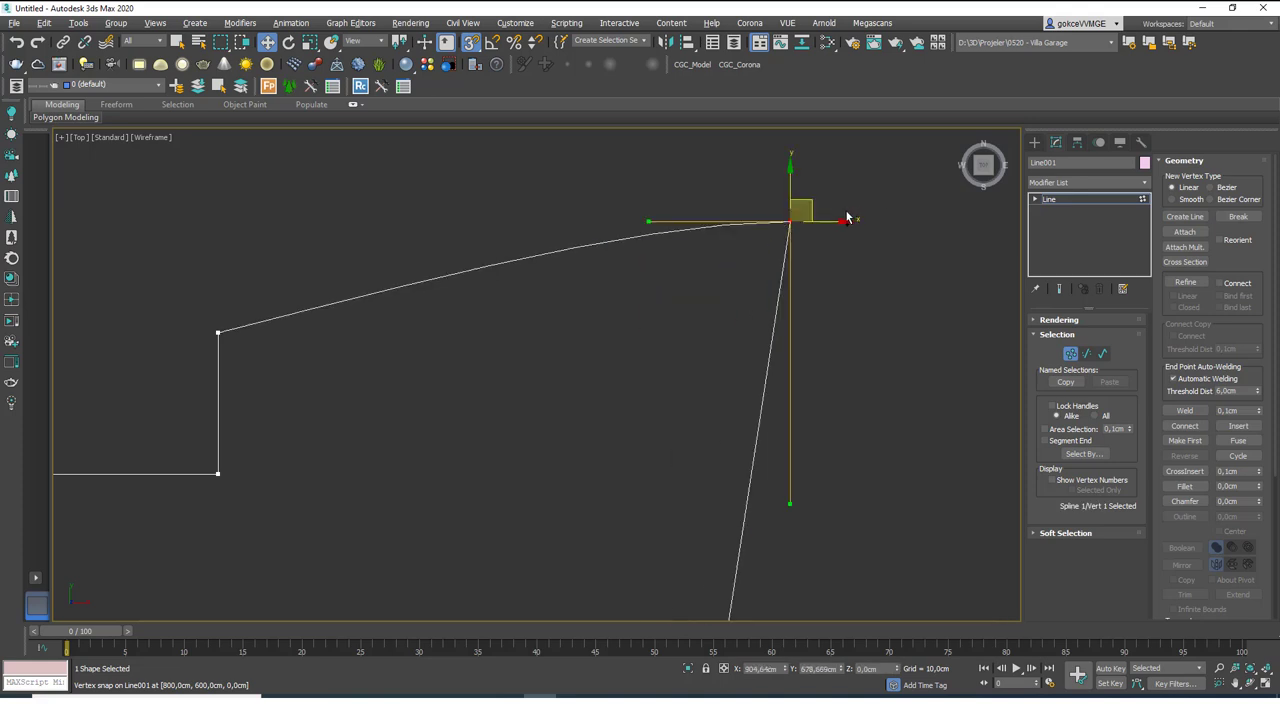
Undo the second corner move and weld, and leave the outline's vertices deselected
{"action": "key", "text": "ctrl+z"}
{"action": "left_click", "coordinate": [840, 212]}
{"action": "key", "text": "ctrl+z"}
{"action": "key", "text": "ctrl+z"}
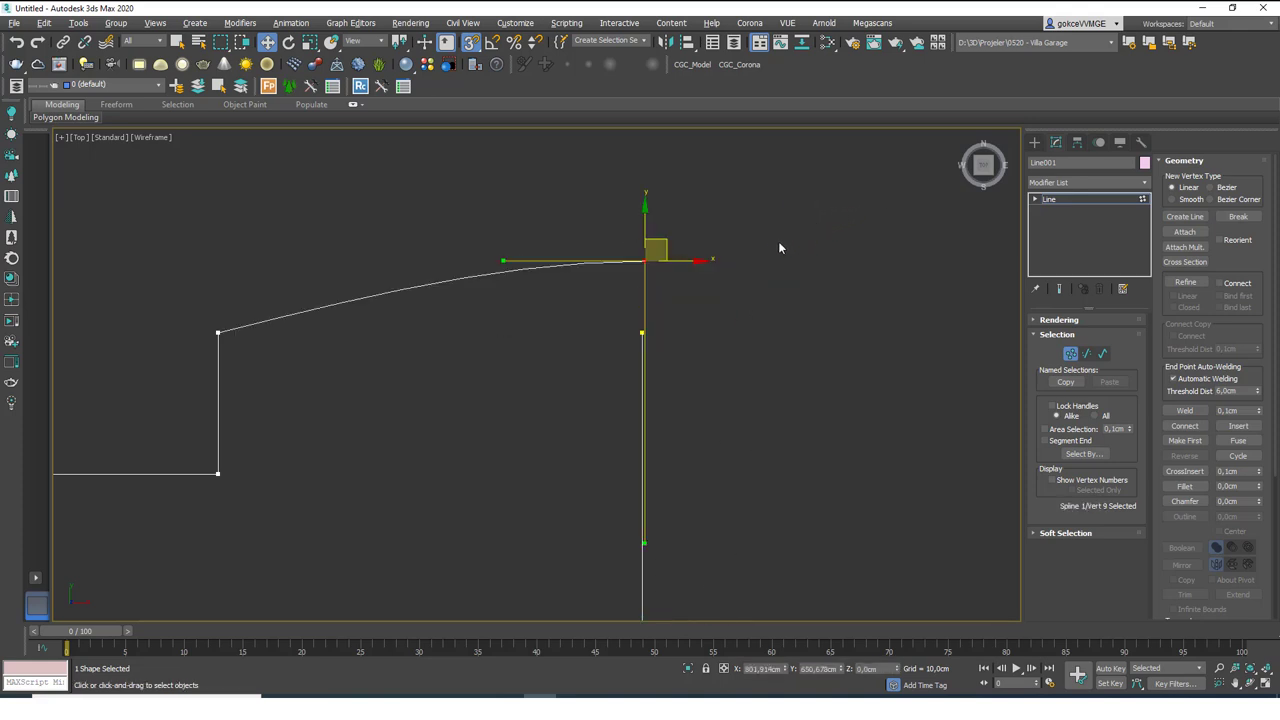
{"action": "key", "text": "ctrl+z"}
Turn off snapping, set the auto-weld threshold distance to 6 cm and show the grid
{"action": "middle_click_drag", "start_coordinate": [630, 275], "coordinate": [657, 237], "text": "alt"}
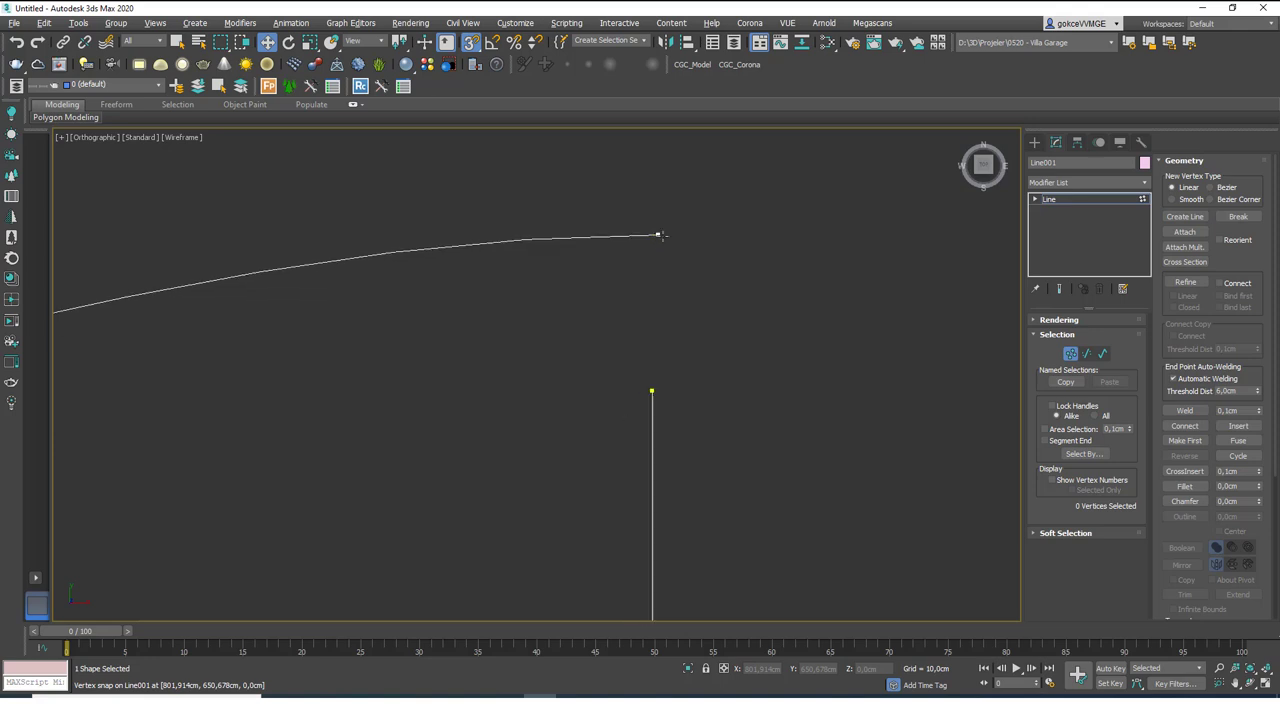
{"action": "key", "text": "s"}
{"action": "double_click", "coordinate": [1236, 391]}
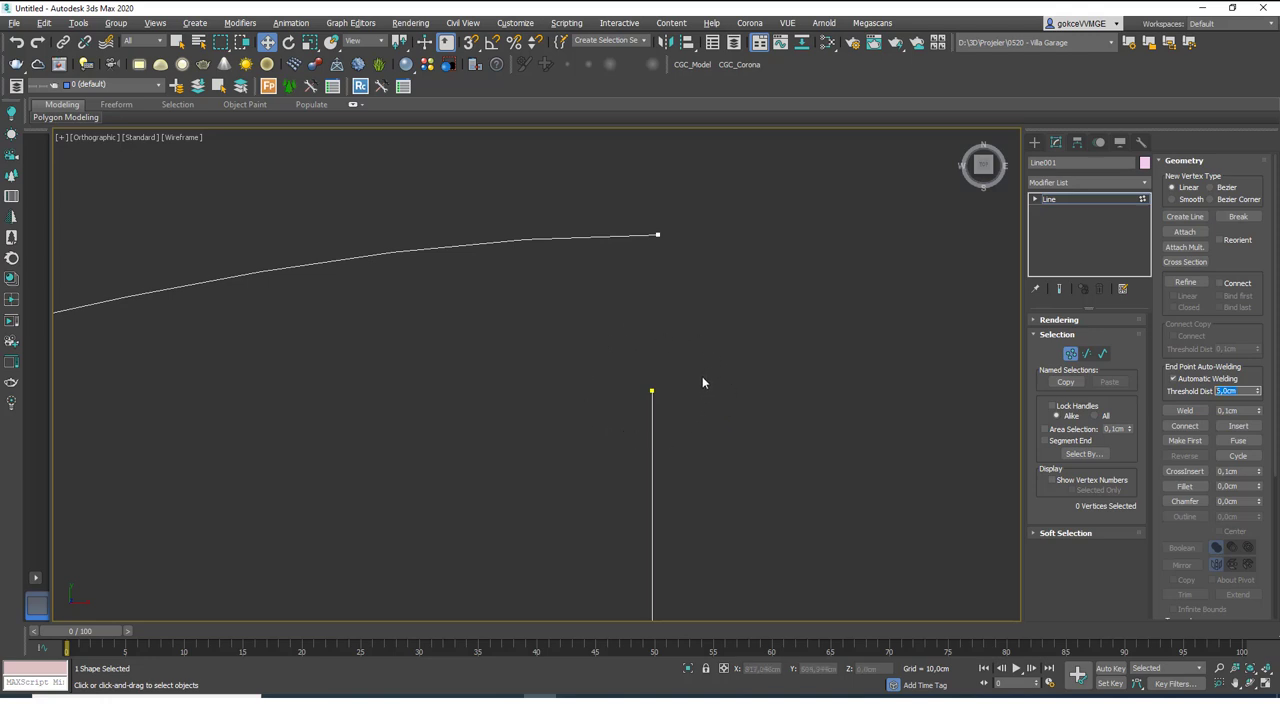
{"action": "type", "text": "6"}
{"action": "key", "text": "Return"}
{"action": "middle_click_drag", "start_coordinate": [676, 358], "coordinate": [676, 345]}
{"action": "key", "text": "g"}
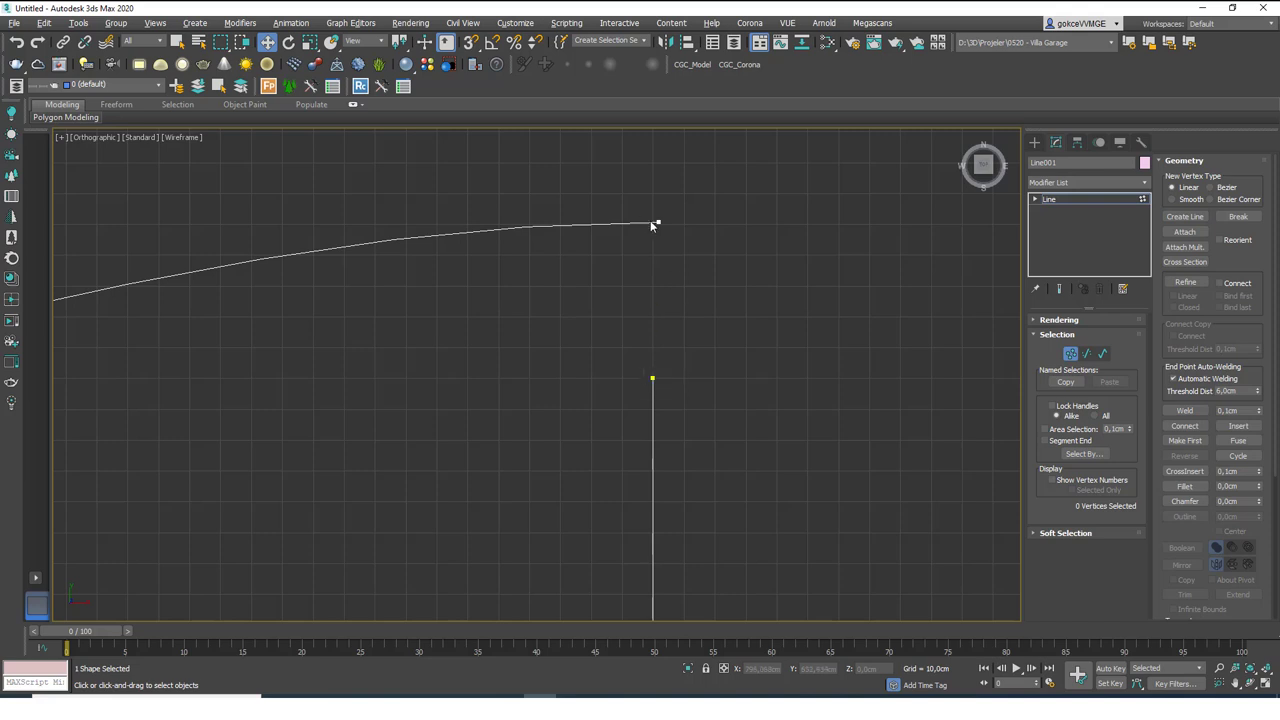
Move the raised end vertex freely around the corner endpoint and bring it close enough to weld automatically
{"action": "scroll", "coordinate": [655, 310], "scroll_direction": "up", "scroll_amount": 3}
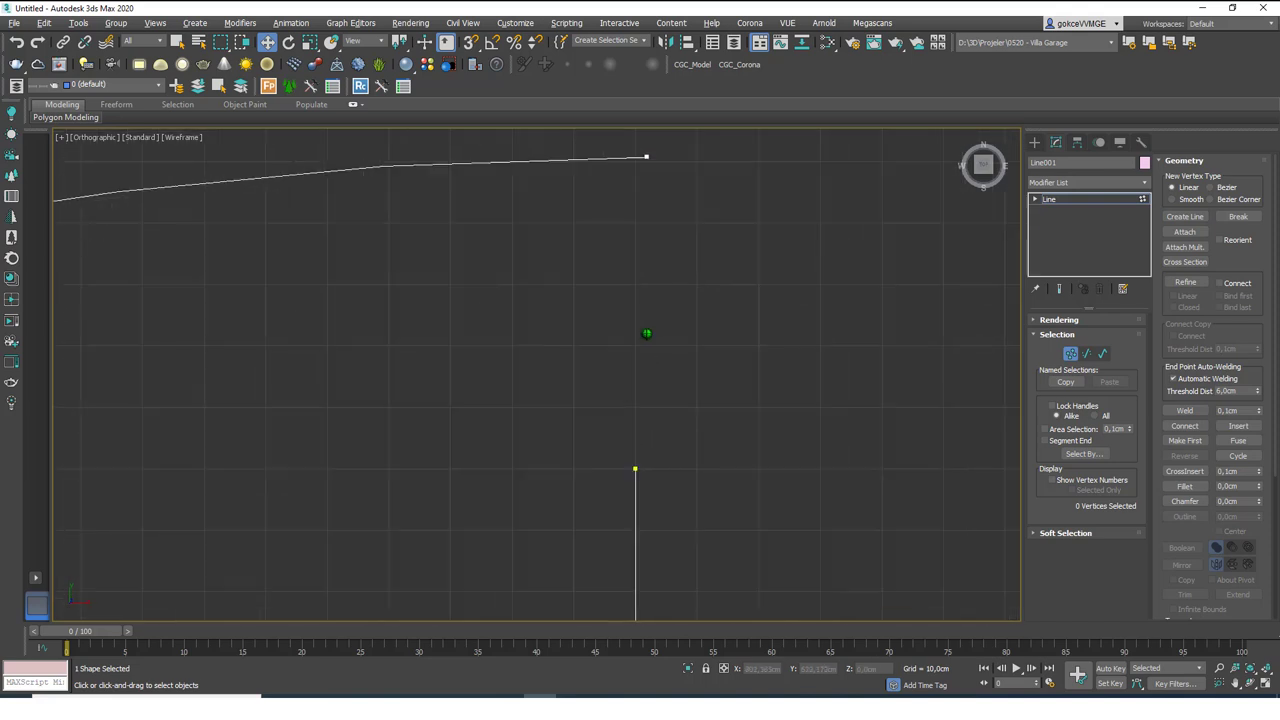
{"action": "left_click_drag", "start_coordinate": [643, 158], "coordinate": [630, 481]}
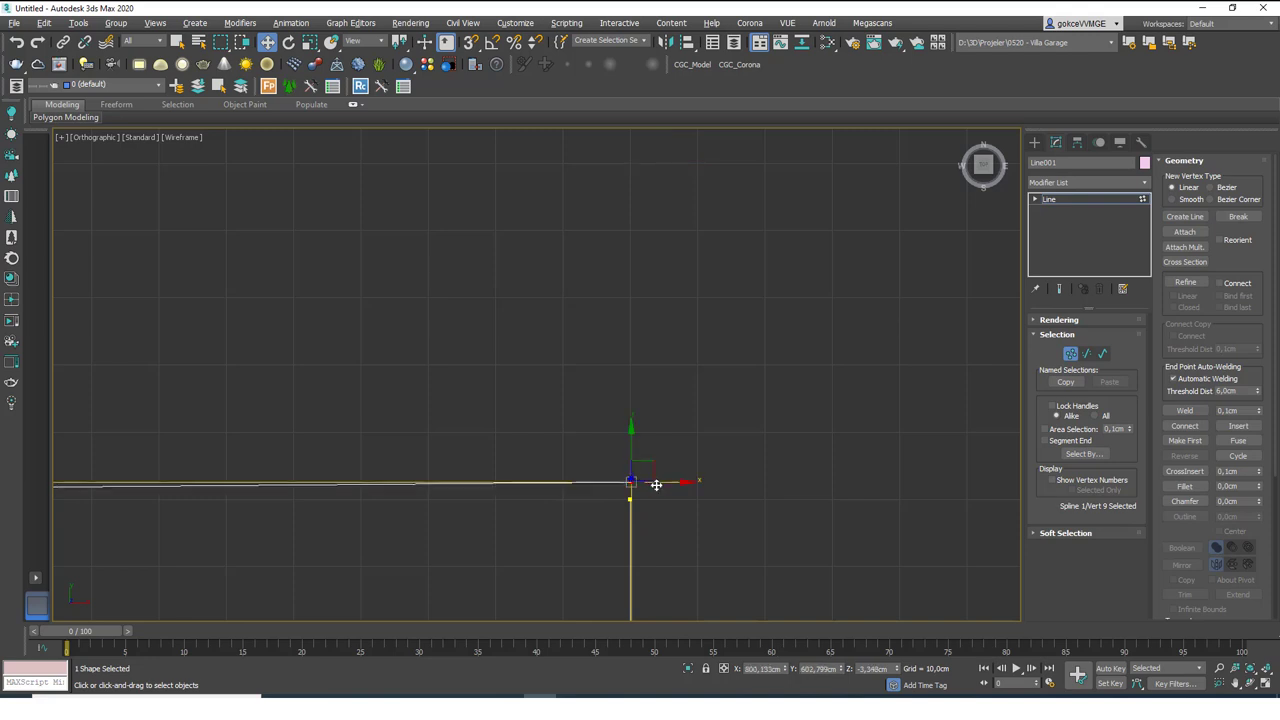
{"action": "left_click_drag", "start_coordinate": [631, 437], "coordinate": [615, 340]}
{"action": "left_click_drag", "start_coordinate": [614, 326], "coordinate": [608, 446]}
{"action": "left_click", "coordinate": [592, 540]}
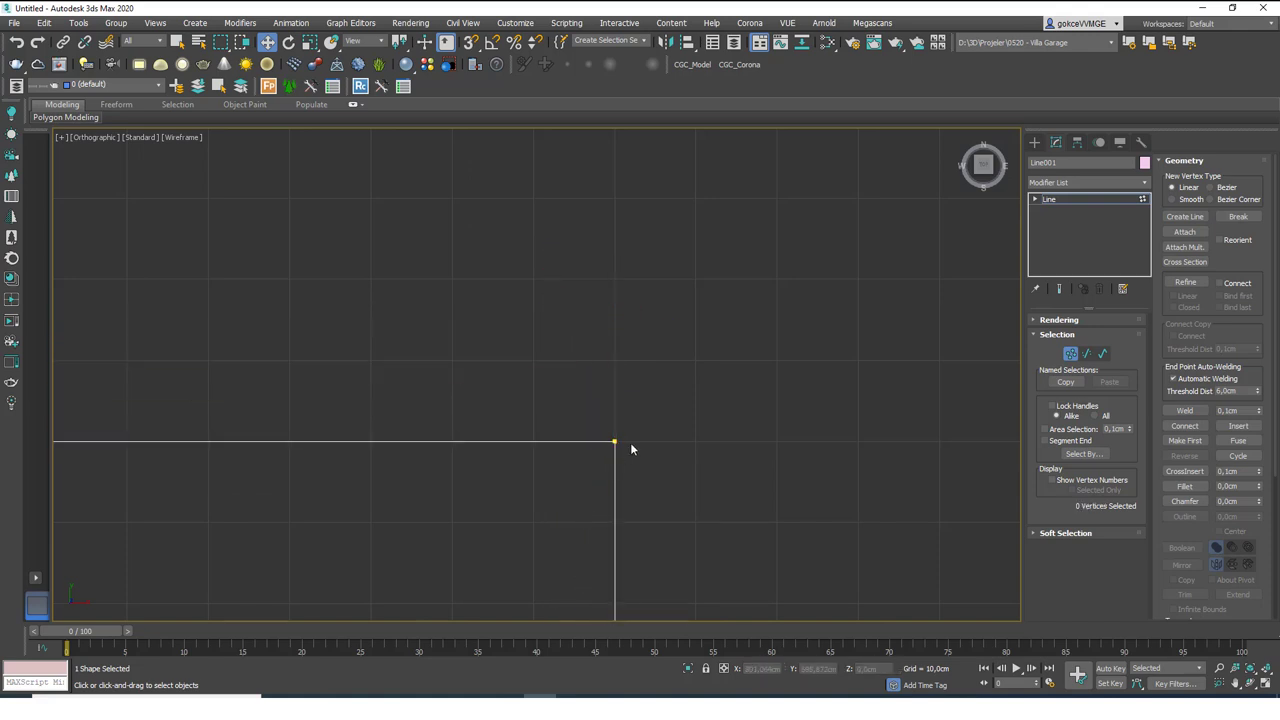
Move the merged corner outward to about X 811, Y 607 cm as a test, and undo this move and the weld
{"action": "left_click_drag", "start_coordinate": [616, 445], "coordinate": [731, 330]}
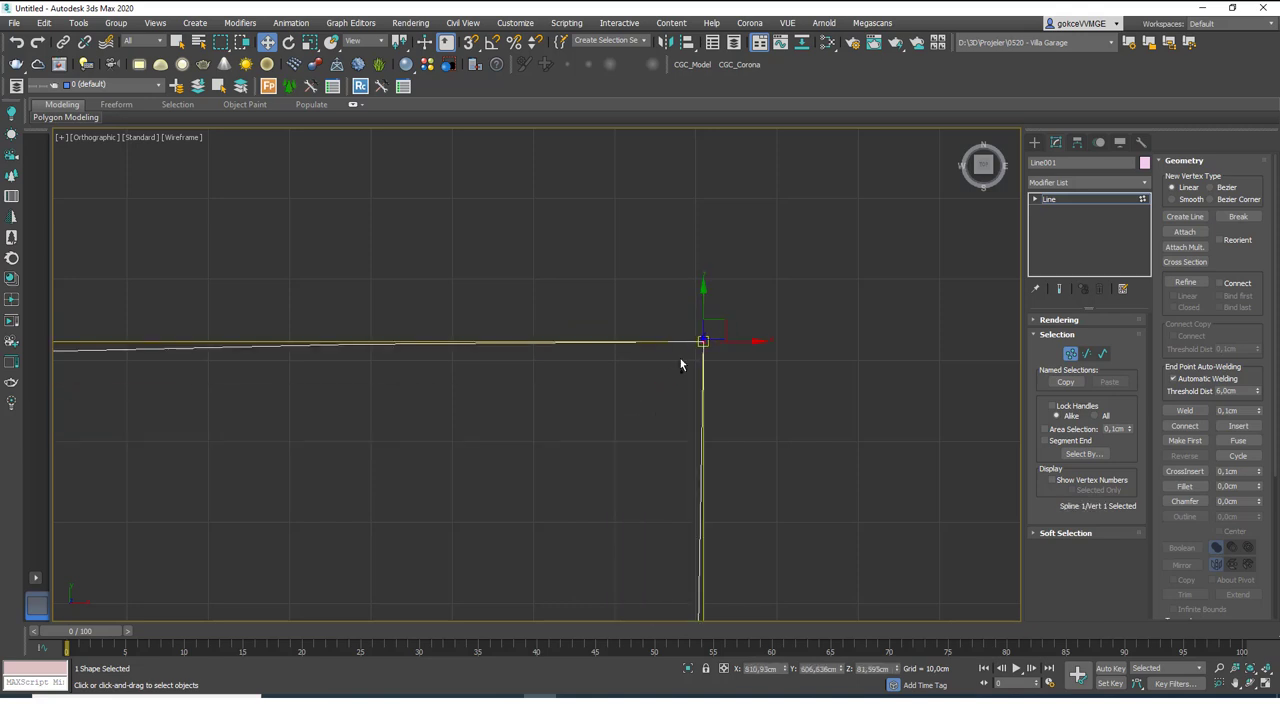
{"action": "key", "text": "ctrl+z"}
{"action": "key", "text": "ctrl+z"}
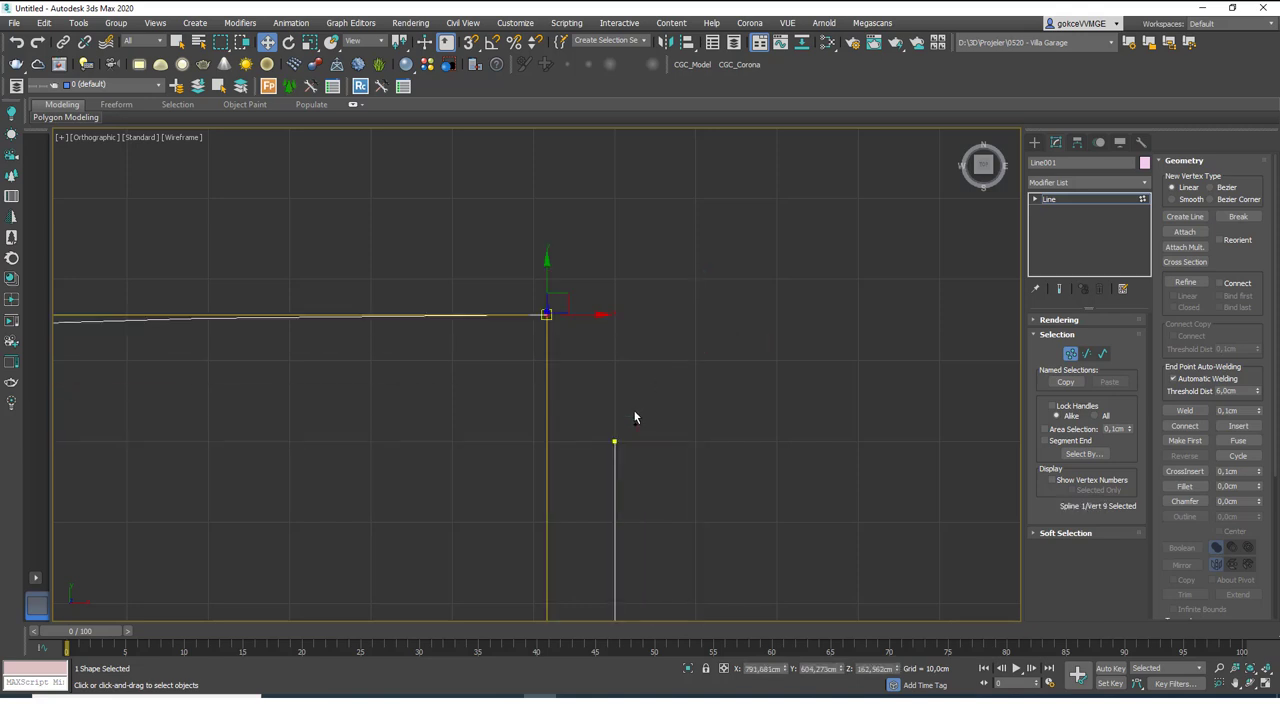
Set the auto-weld threshold to 60 cm, weld the loose end by moving it beside the corner endpoint, and test-move the merged corner
{"action": "left_click", "coordinate": [1236, 391]}
{"action": "type", "text": "60"}
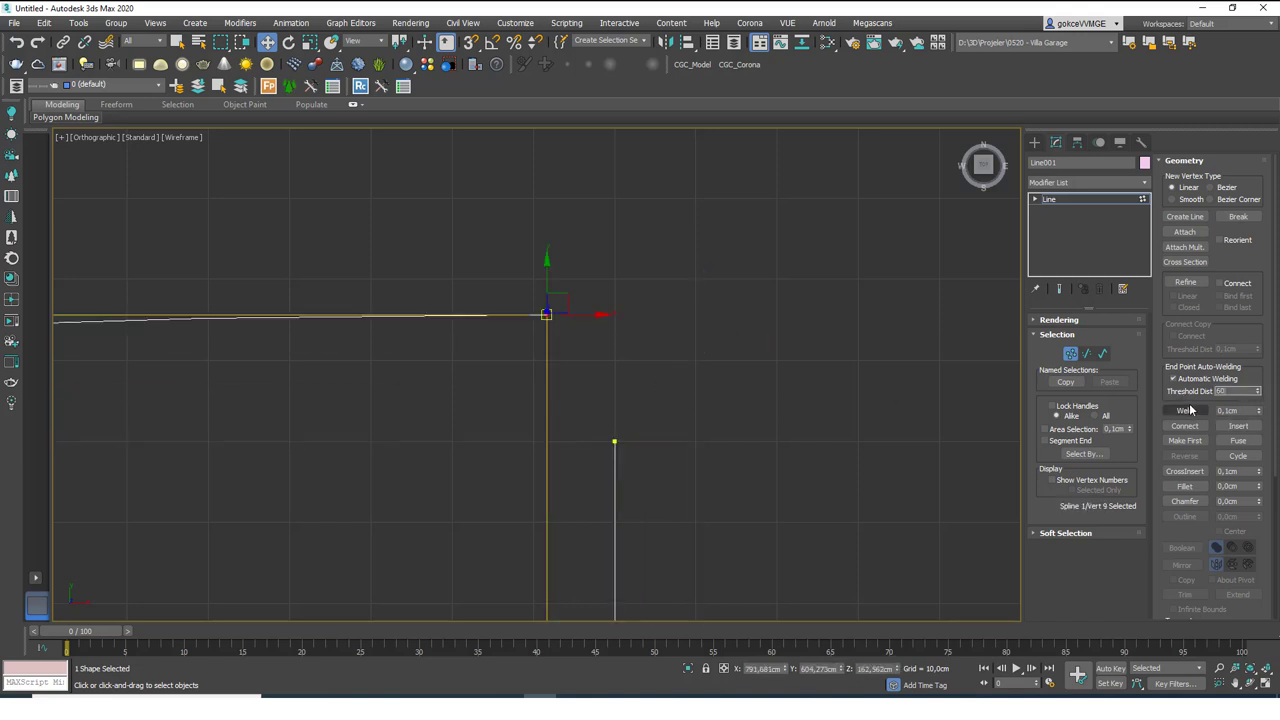
{"action": "key", "text": "Return"}
{"action": "left_click", "coordinate": [571, 343]}
{"action": "left_click_drag", "start_coordinate": [546, 315], "coordinate": [603, 440]}
{"action": "left_click", "coordinate": [606, 445]}
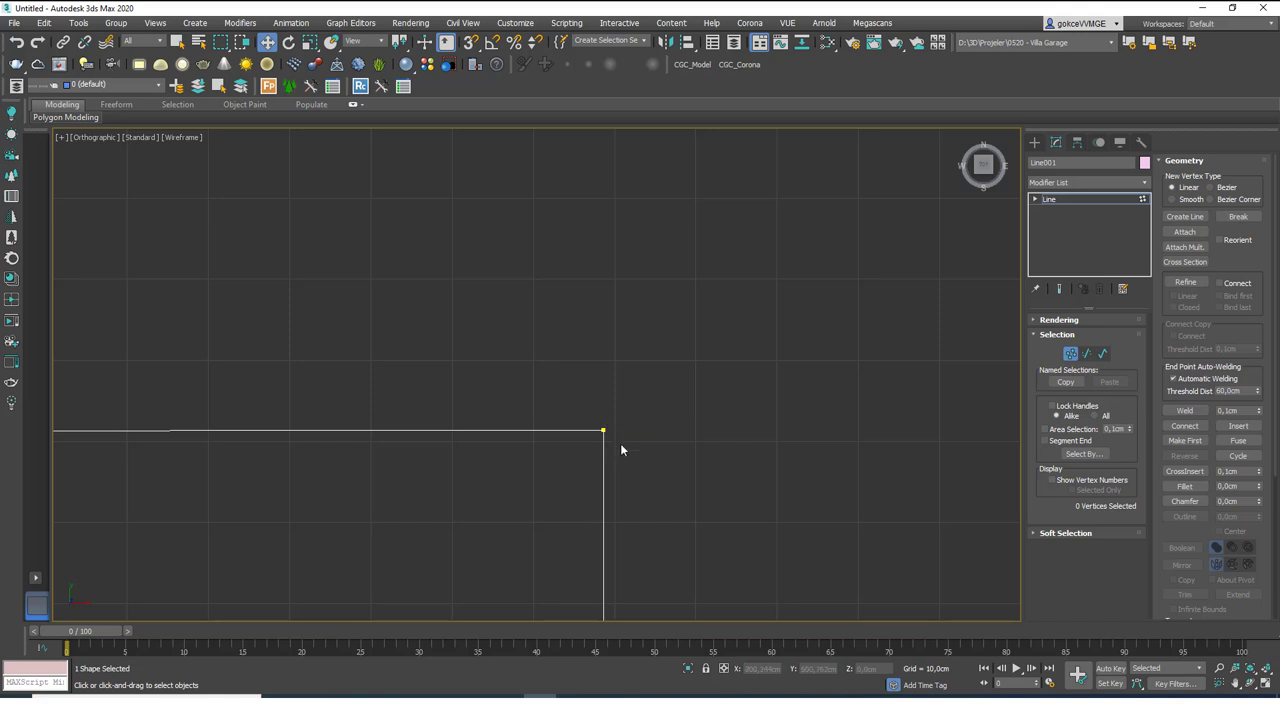
{"action": "left_click_drag", "start_coordinate": [605, 432], "coordinate": [643, 348]}
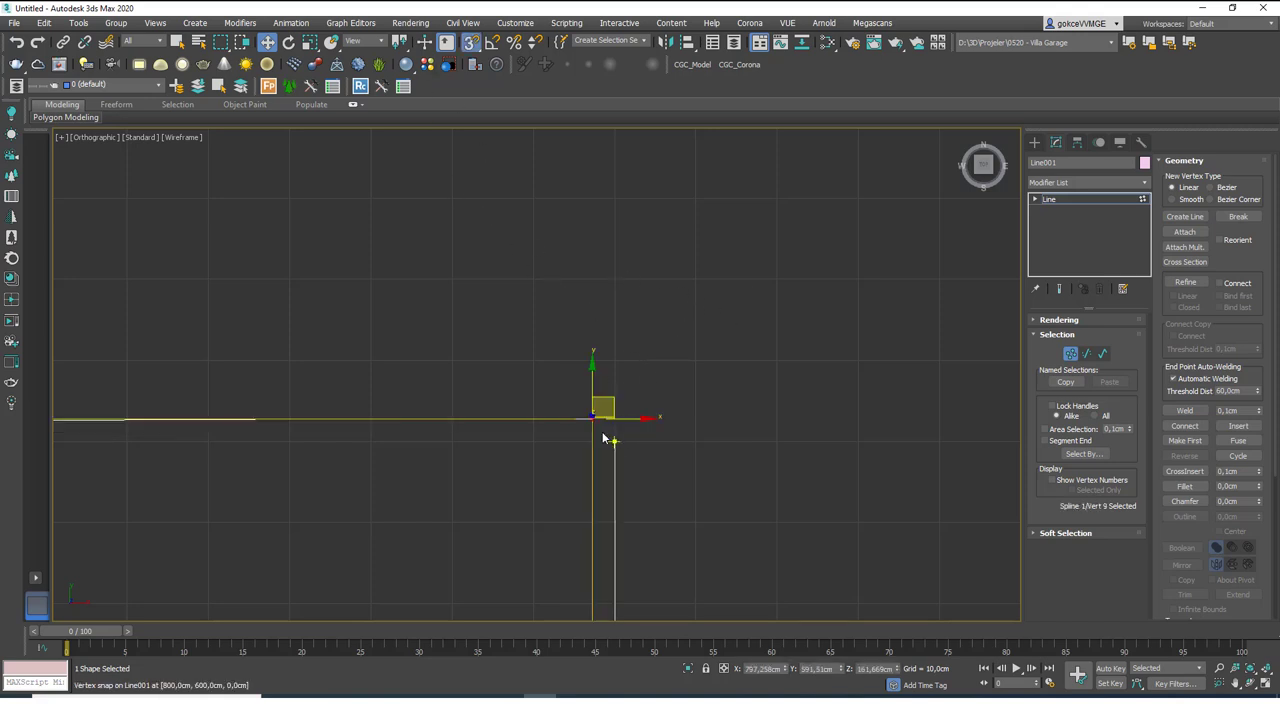
Snap the loose end vertex exactly onto the corner endpoint at X 800, Y 600 cm to weld the outline closed
{"action": "left_click_drag", "start_coordinate": [592, 421], "coordinate": [614, 441]}
{"action": "scroll", "coordinate": [600, 333], "scroll_direction": "down", "scroll_amount": 5}
{"action": "scroll", "coordinate": [626, 362], "scroll_direction": "down", "scroll_amount": 5}
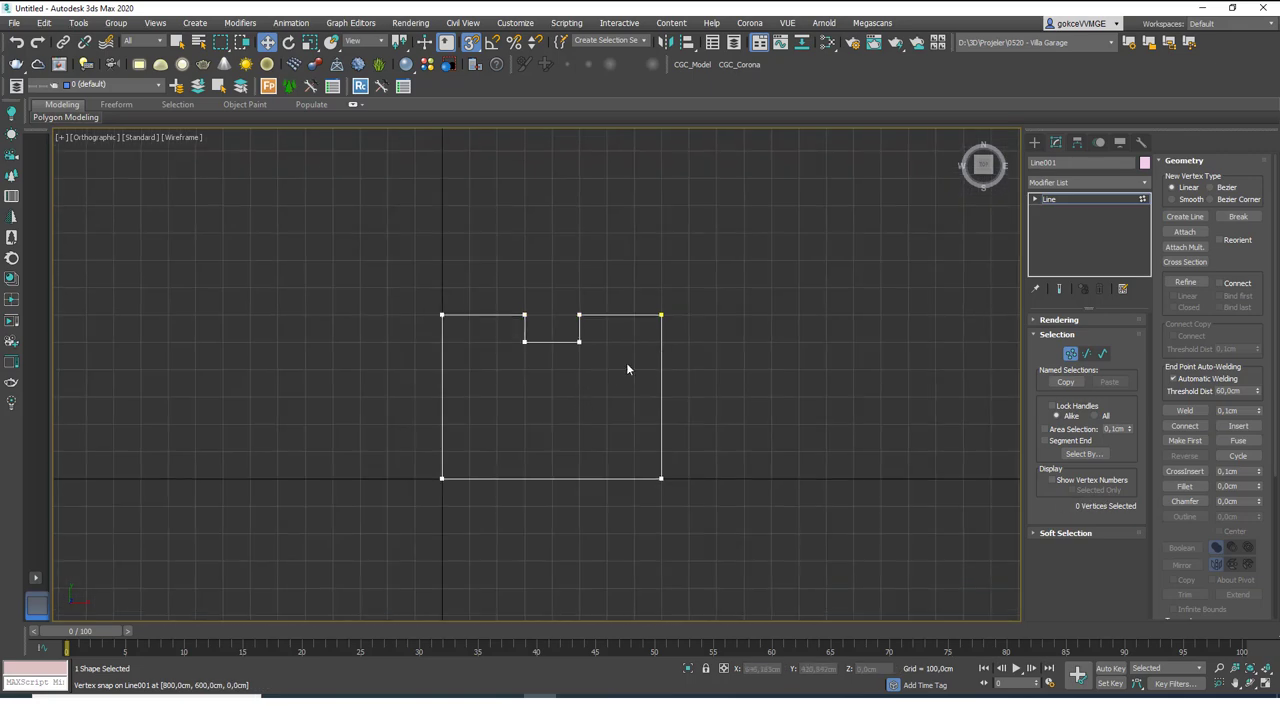
Select the whole closed outline at spline level, switch to the perspective view and give it a 20 cm Outline
{"action": "scroll", "coordinate": [615, 328], "scroll_direction": "up", "scroll_amount": 2}
{"action": "key", "text": "3"}
{"action": "left_click_drag", "start_coordinate": [650, 372], "coordinate": [700, 410]}
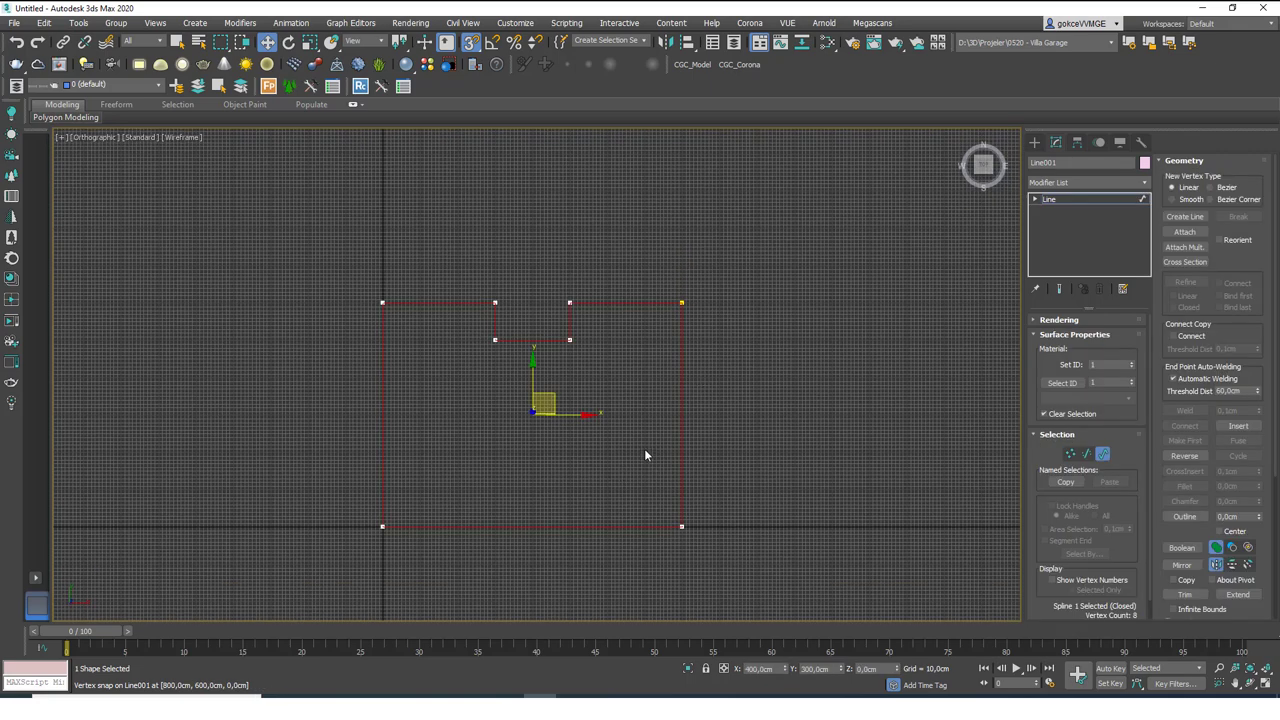
{"action": "key", "text": "p"}
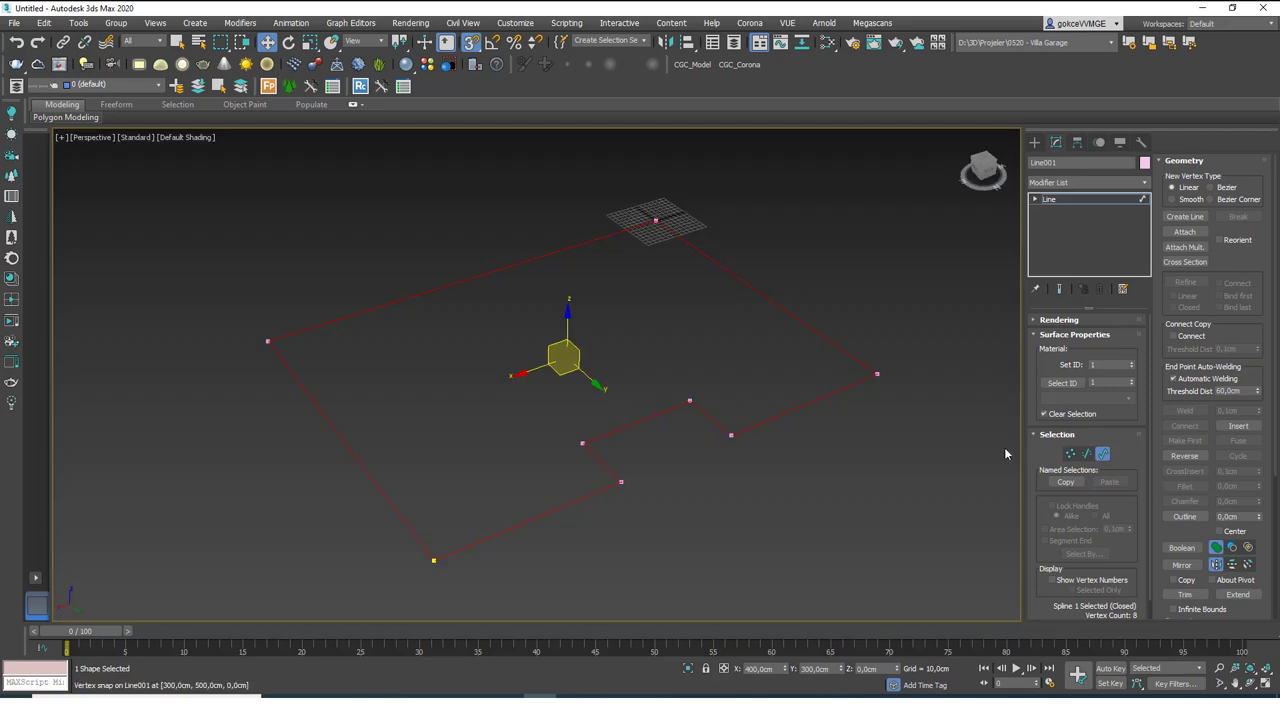
{"action": "scroll", "coordinate": [1156, 520], "scroll_direction": "down", "scroll_amount": 1}
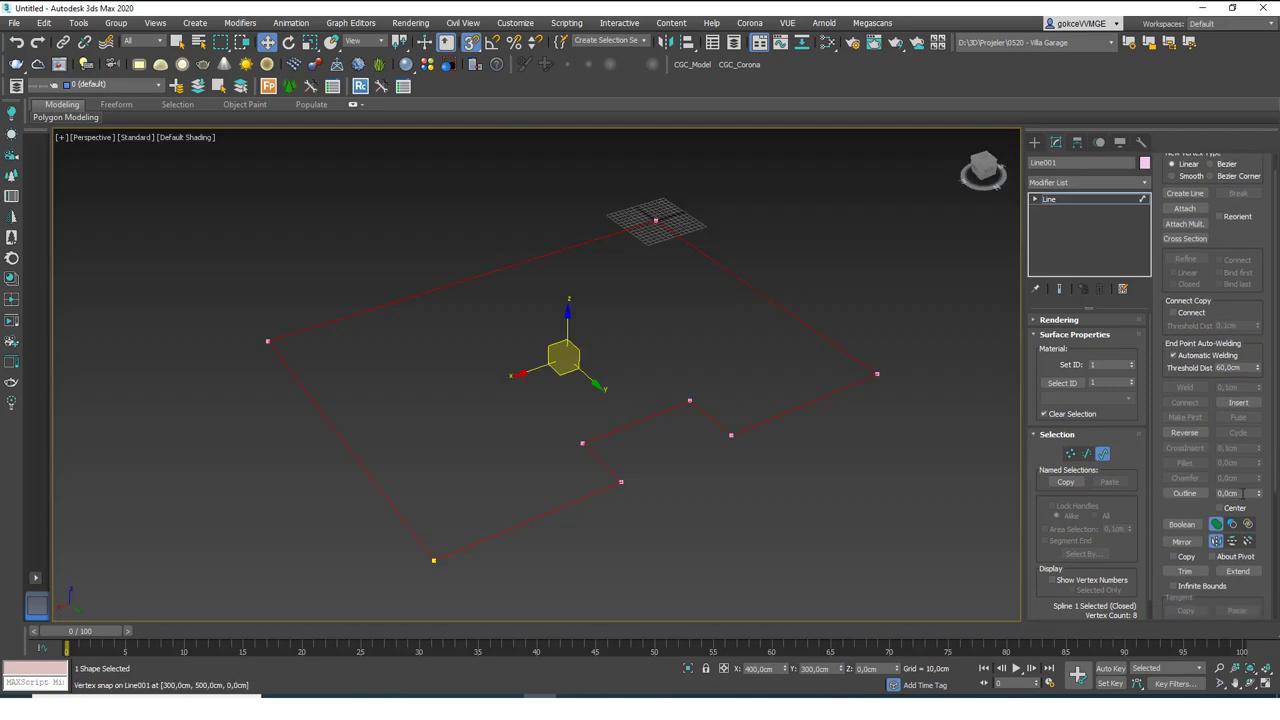
{"action": "left_click", "coordinate": [1240, 493]}
{"action": "type", "text": "20"}
{"action": "key", "text": "Return"}
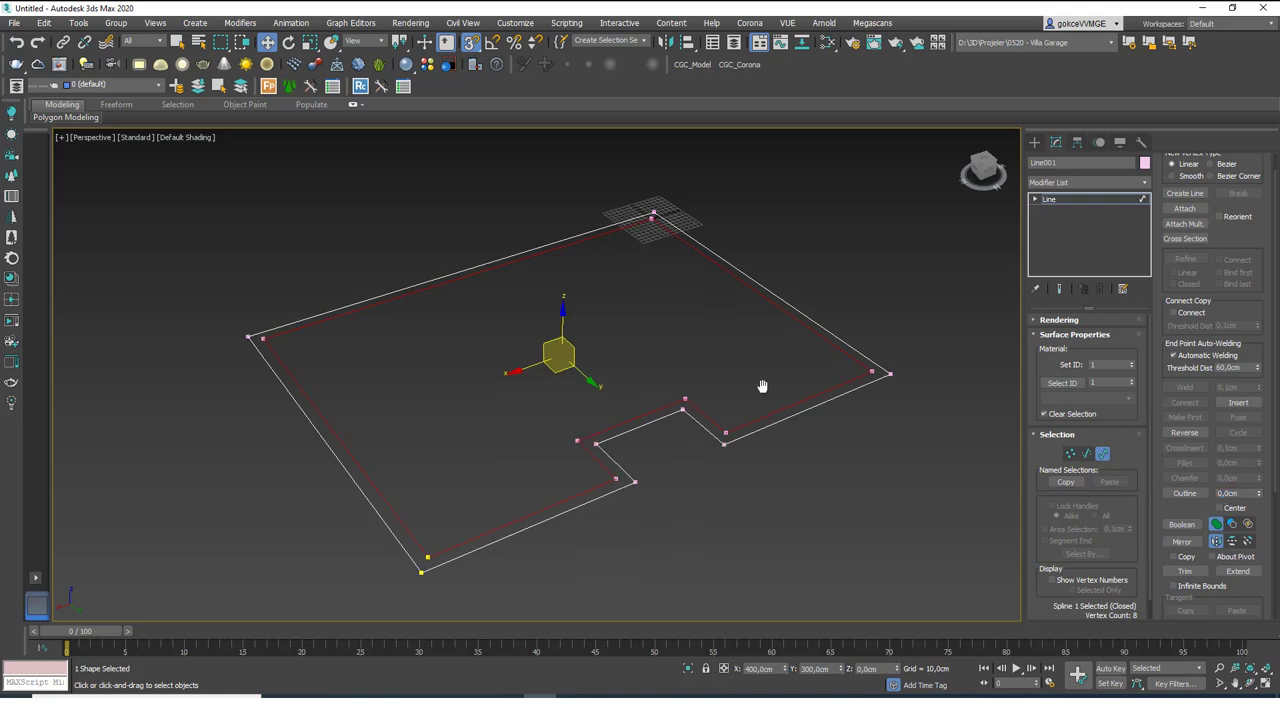
Apply an Extrude modifier to the double outline with an amount of 300 cm, deselect the walls and view them from above
{"action": "left_click", "coordinate": [1088, 182]}
{"action": "left_click", "coordinate": [1075, 209]}
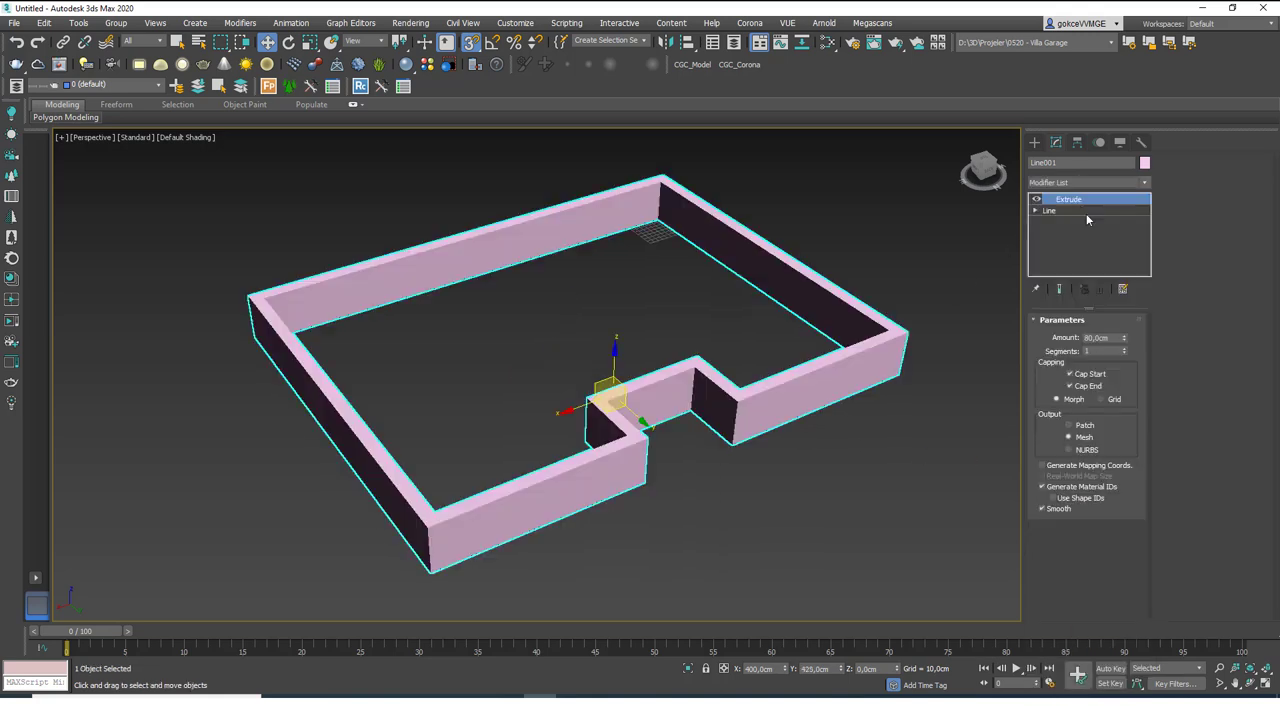
{"action": "double_click", "coordinate": [1100, 338]}
{"action": "type", "text": "30"}
{"action": "key", "text": "Return"}
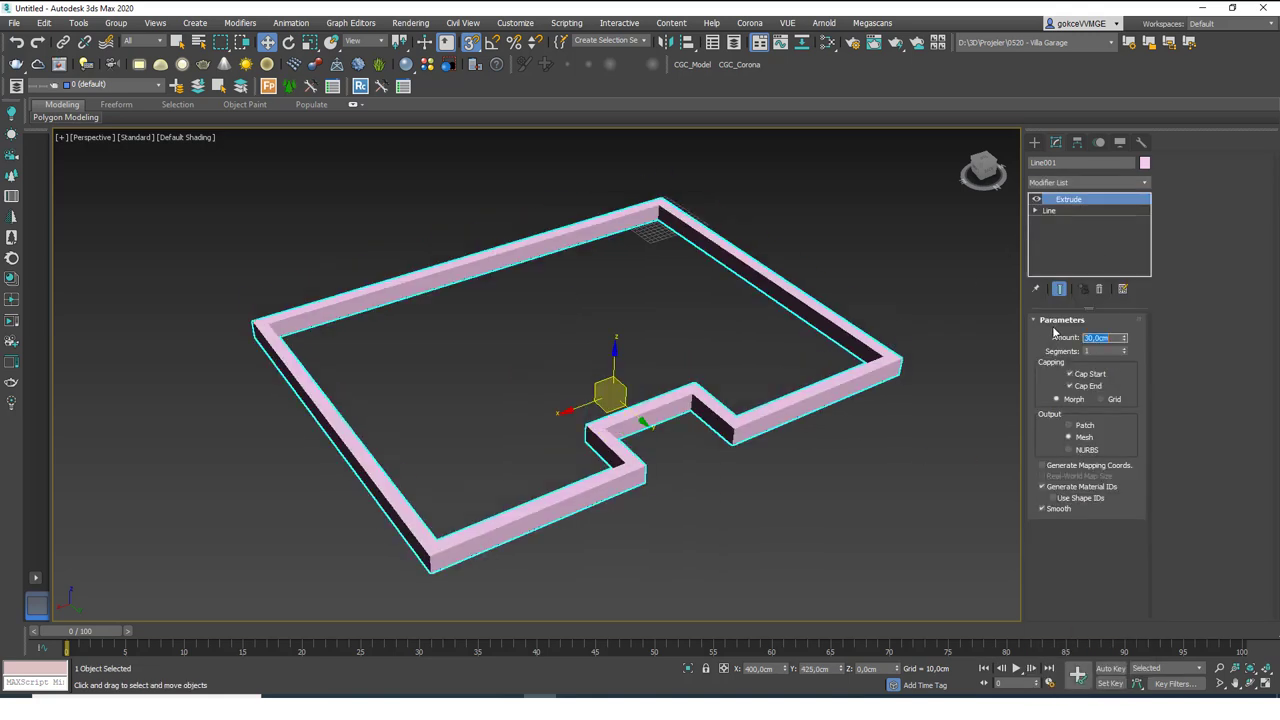
{"action": "type", "text": "300"}
{"action": "key", "text": "Return"}
{"action": "middle_click_drag", "start_coordinate": [700, 410], "coordinate": [716, 383], "text": "alt"}
{"action": "left_click", "coordinate": [837, 414]}
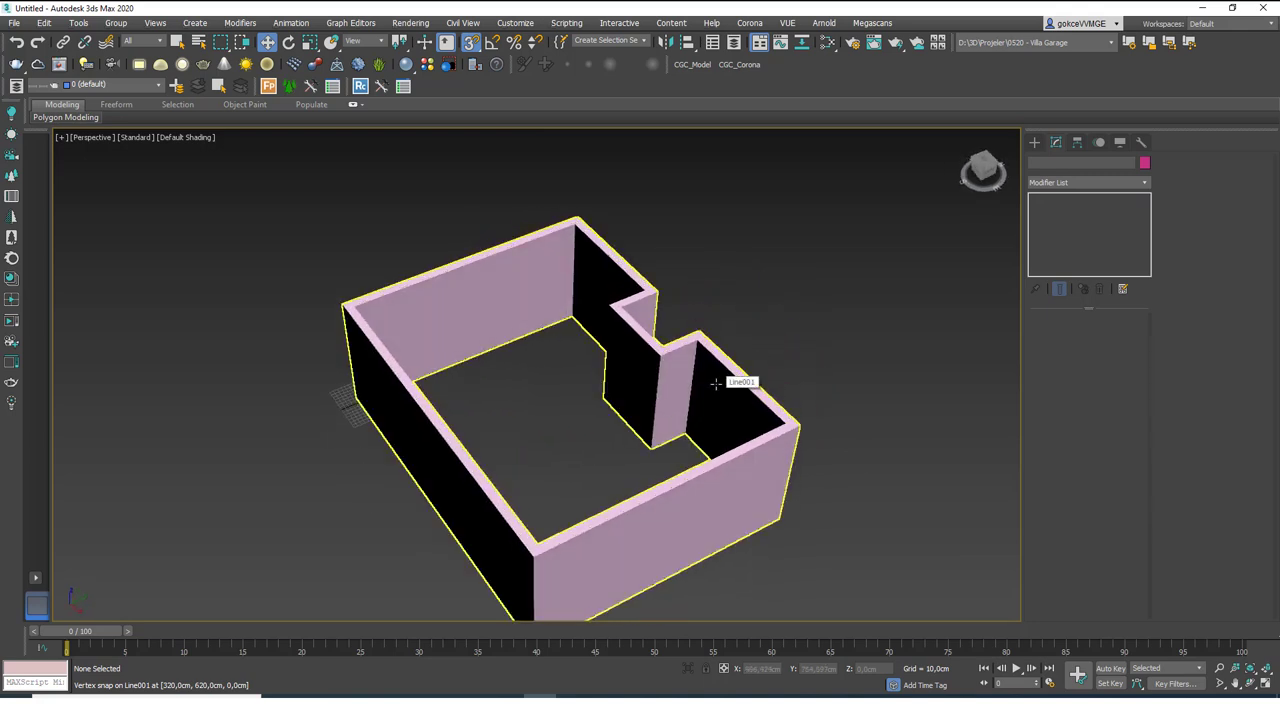
{"action": "middle_click_drag", "start_coordinate": [483, 335], "coordinate": [562, 410], "text": "alt"}
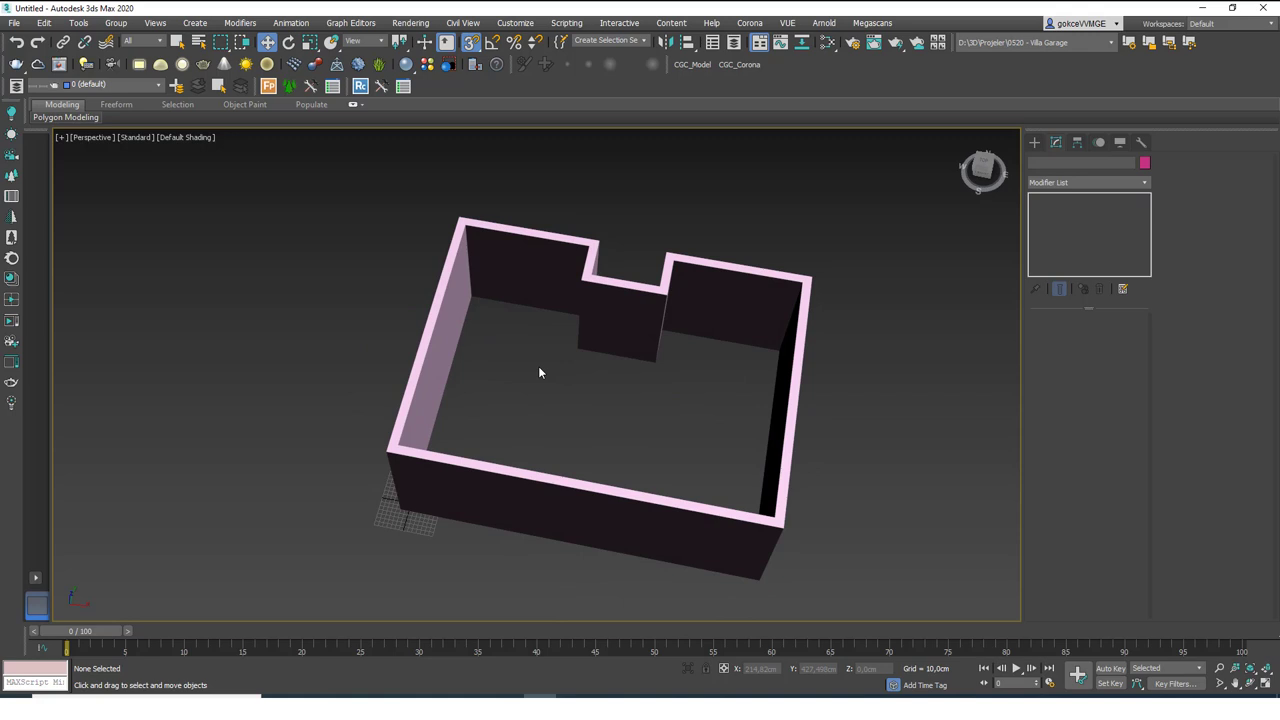